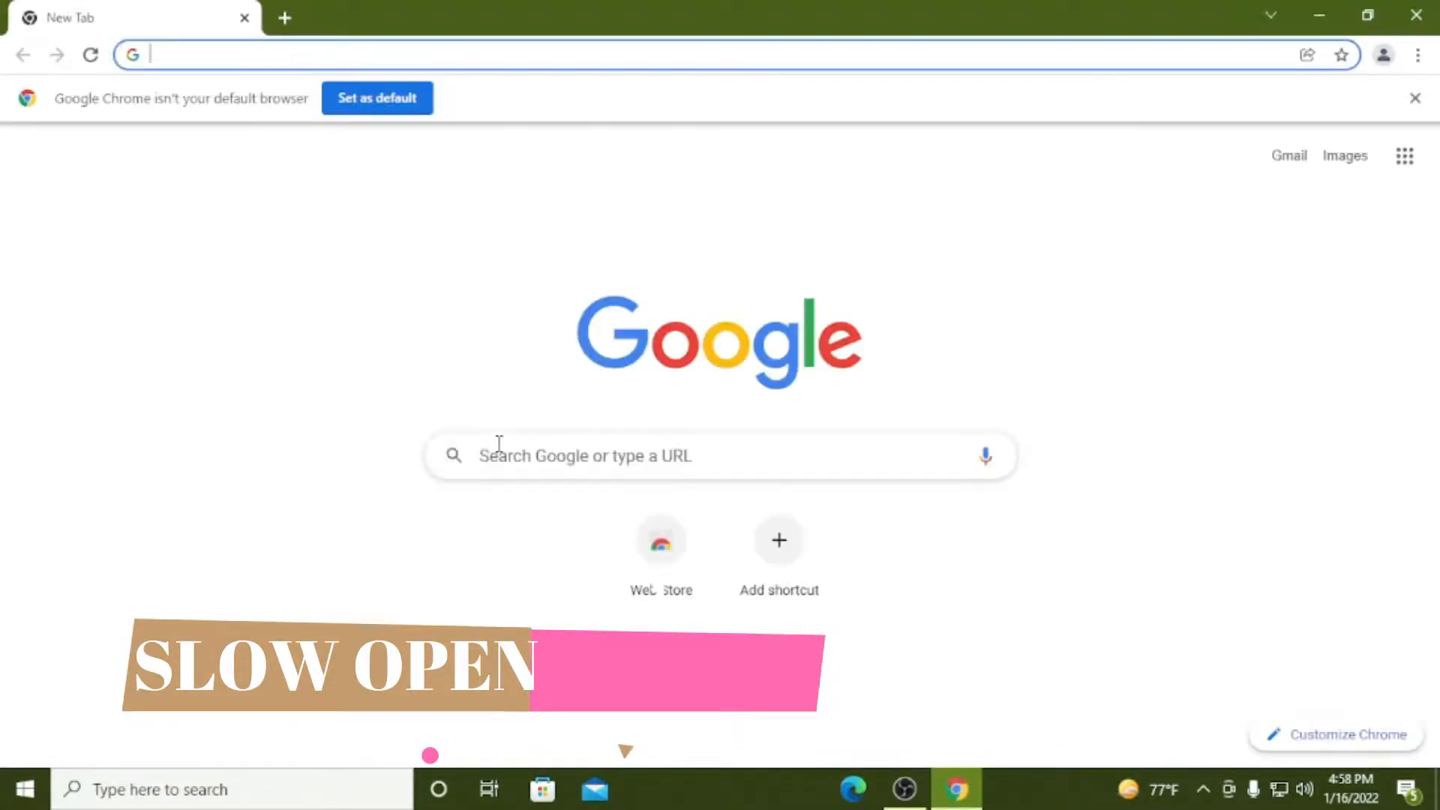
- Open Task Manager and maximize its window
{"action": "right_click", "coordinate": [1065, 790]}
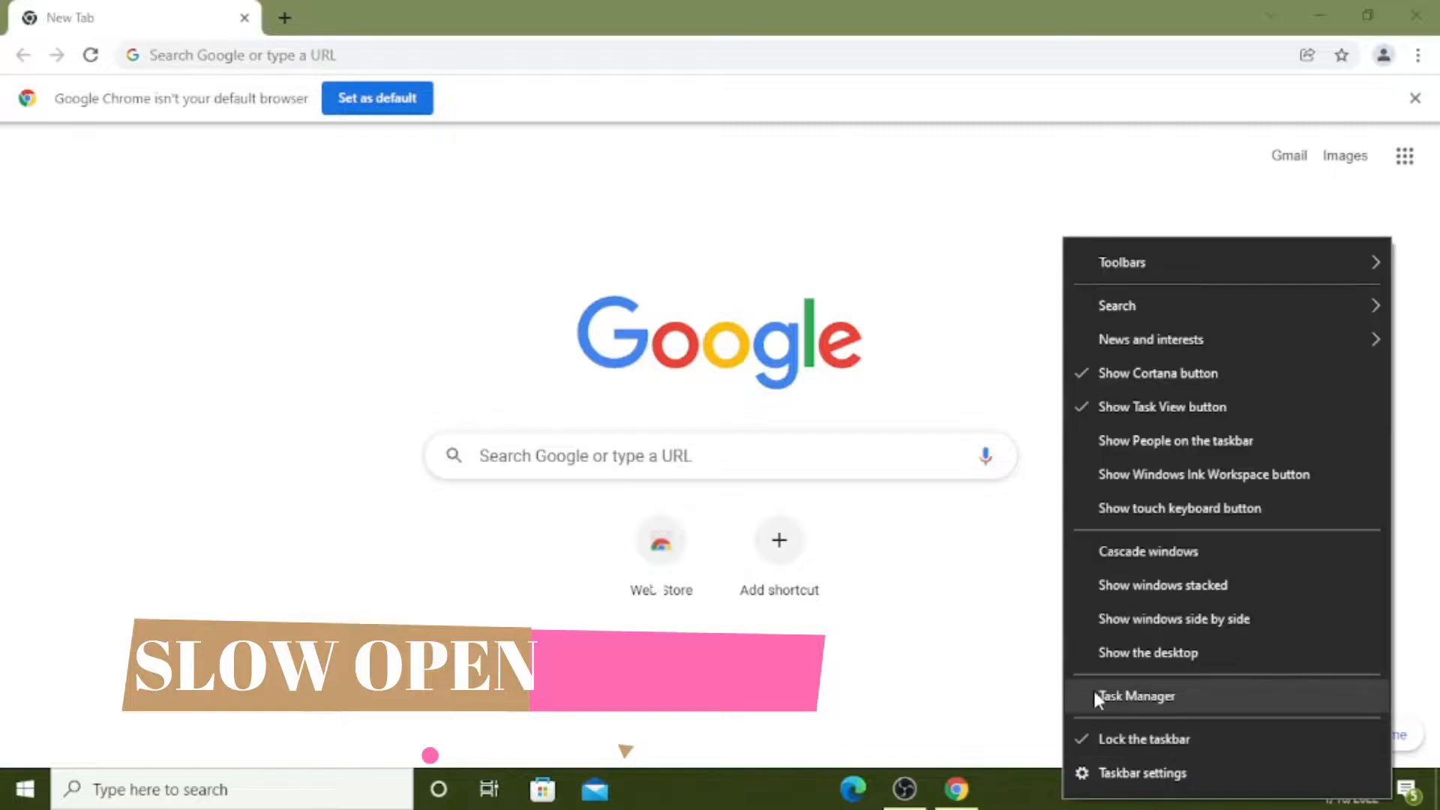
{"action": "left_click", "coordinate": [1100, 695]}
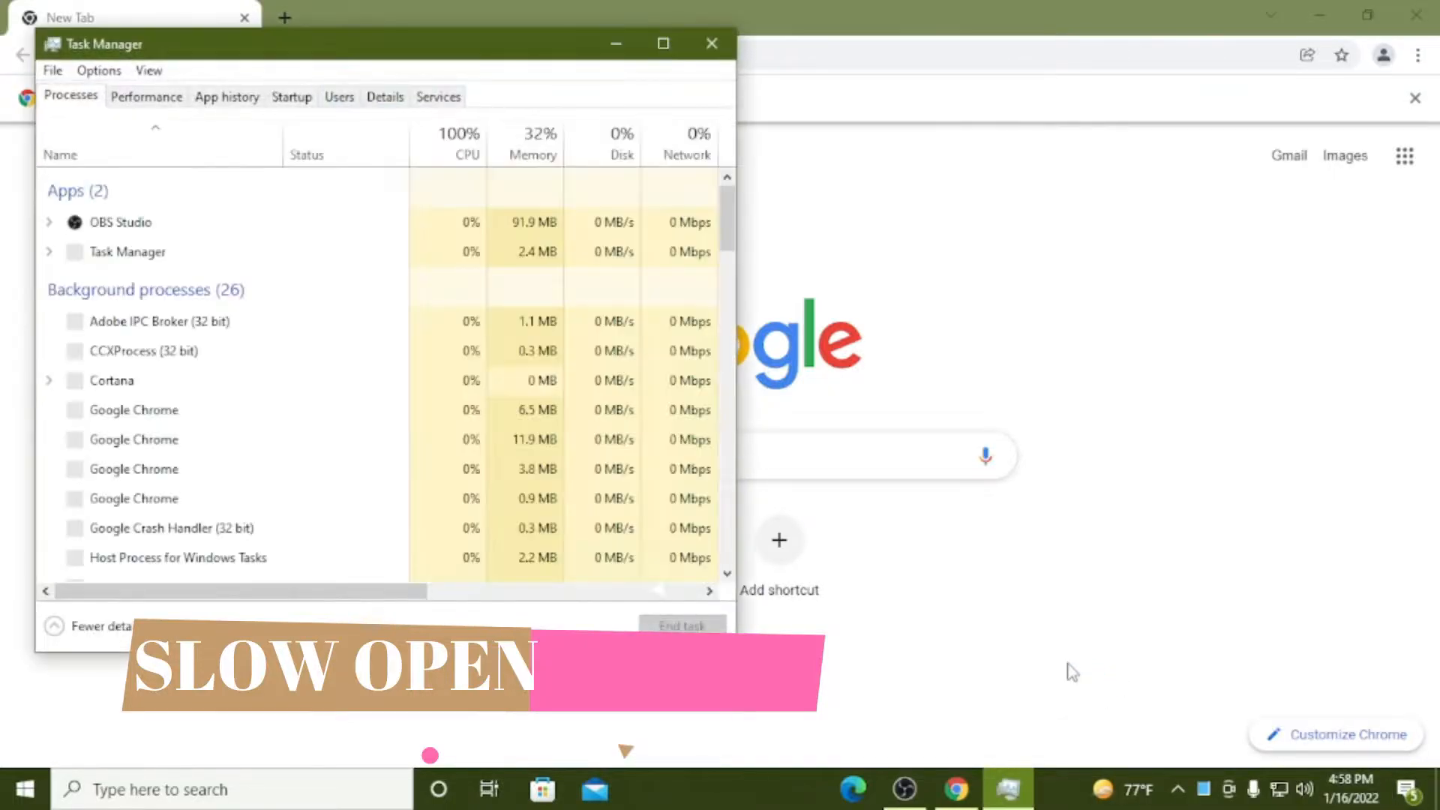
{"action": "left_click", "coordinate": [663, 43]}
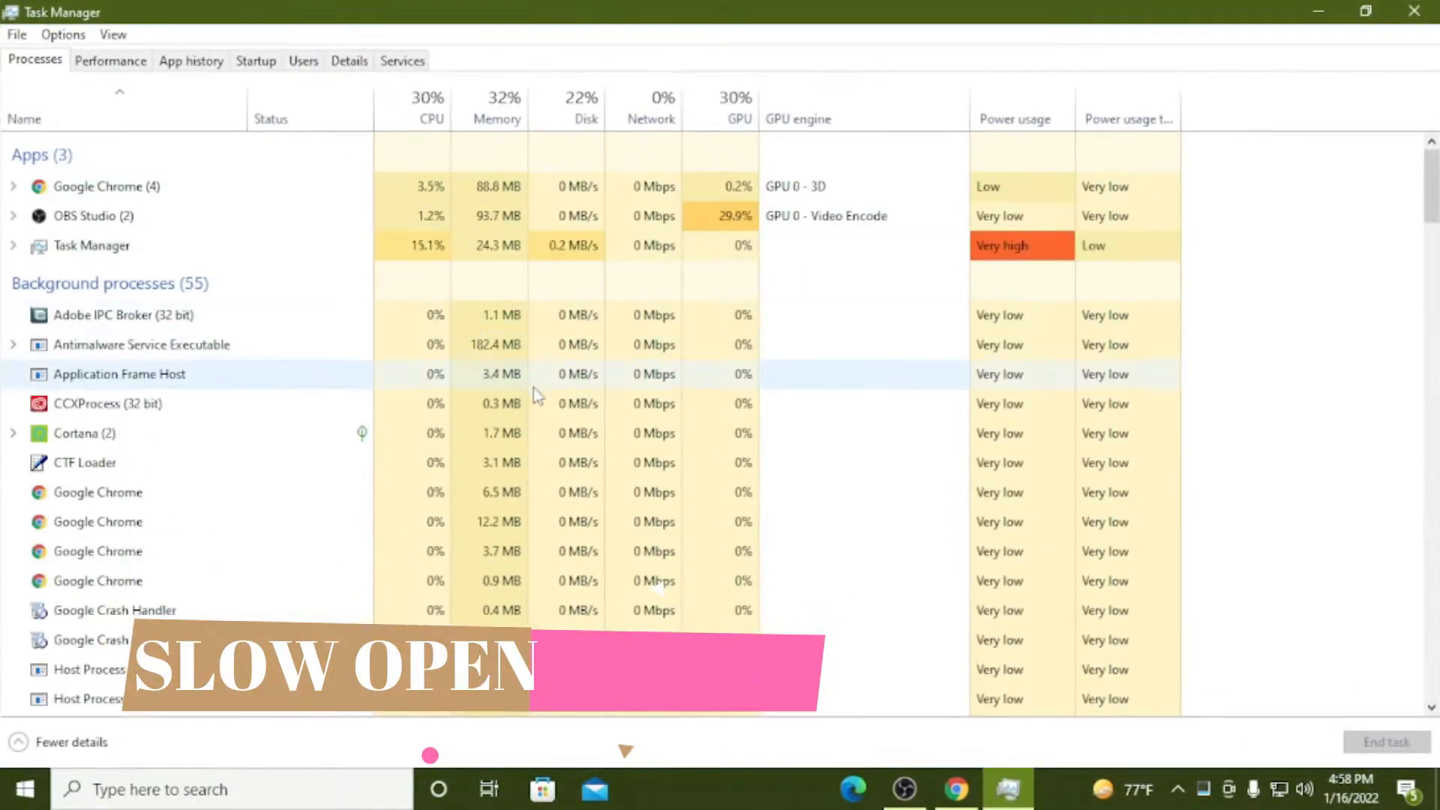
- Move the Disk column ahead of the Memory column and look through the background processes
{"action": "scroll", "coordinate": [571, 521], "scroll_direction": "up", "scroll_amount": 1}
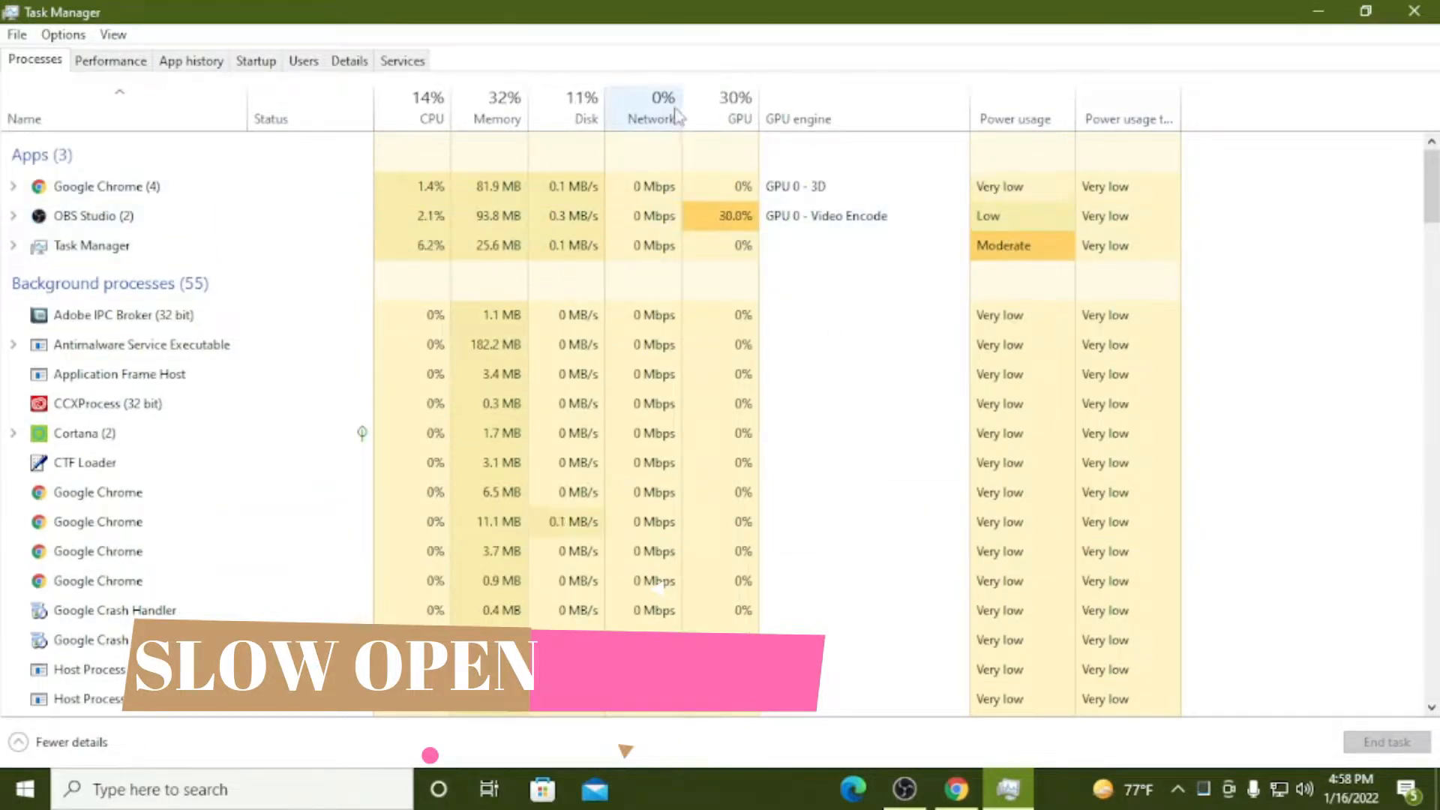
{"action": "left_click_drag", "start_coordinate": [572, 118], "coordinate": [510, 120]}
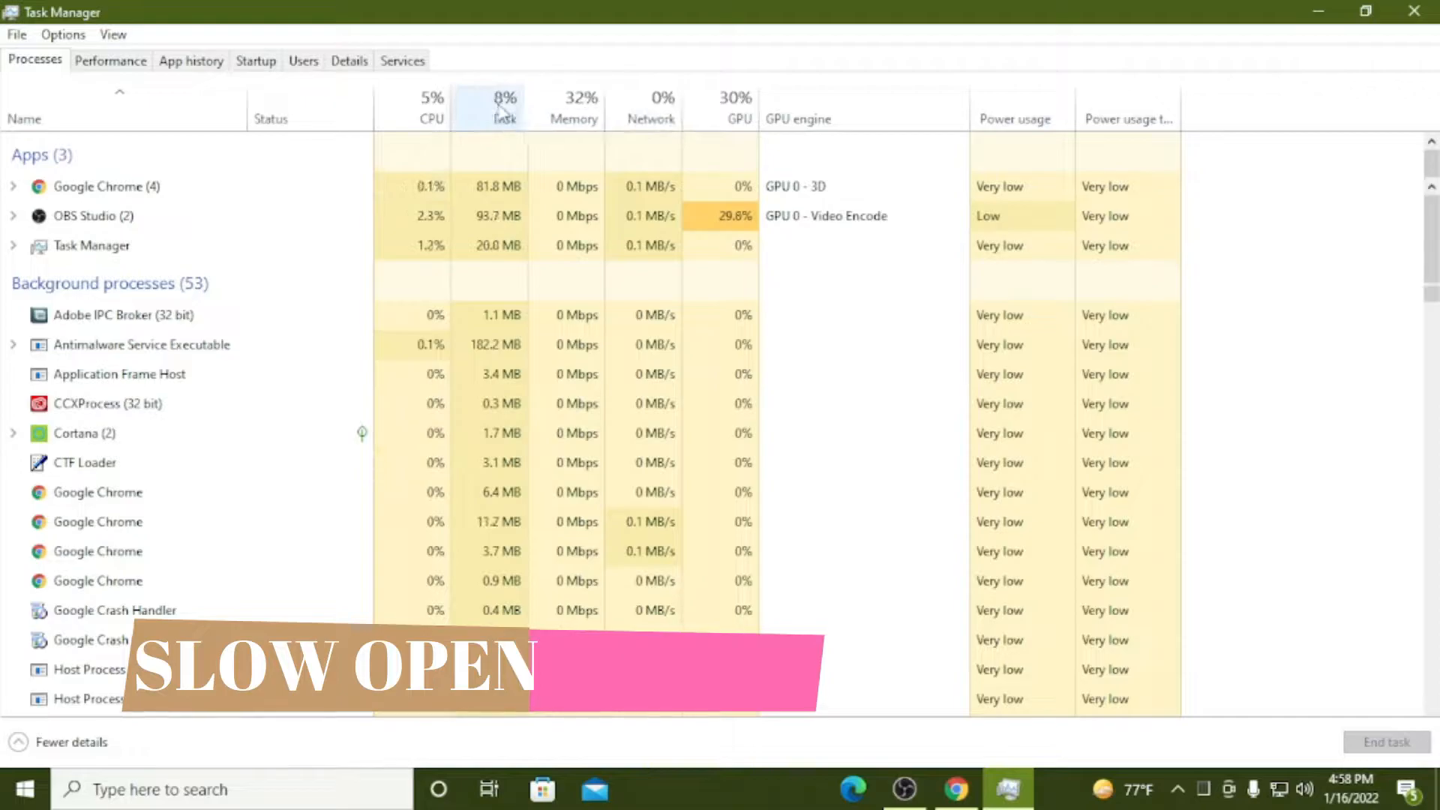
{"action": "scroll", "coordinate": [516, 386], "scroll_direction": "down", "scroll_amount": 4}
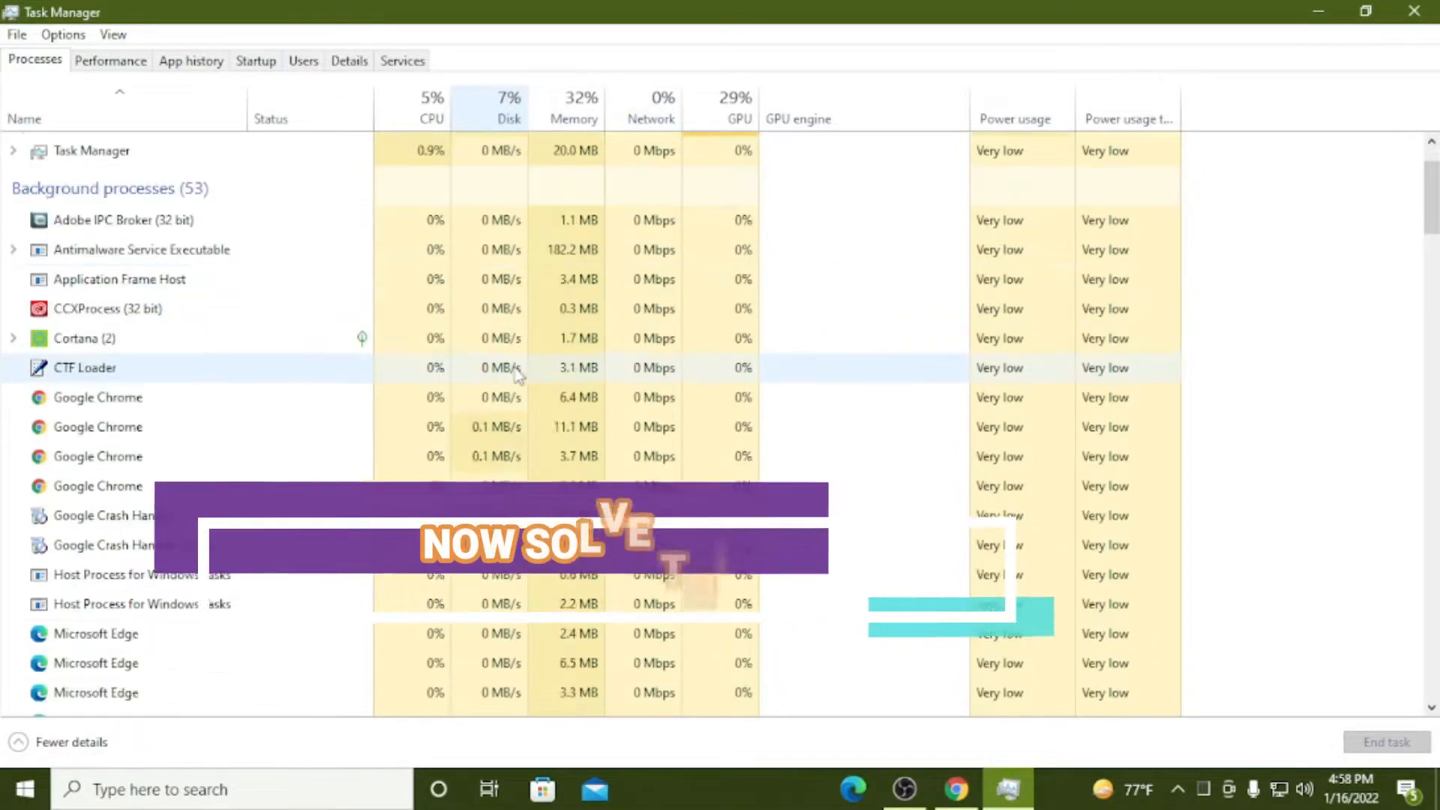
{"action": "scroll", "coordinate": [515, 386], "scroll_direction": "down", "scroll_amount": 4}
{"action": "scroll", "coordinate": [483, 441], "scroll_direction": "up", "scroll_amount": 7}
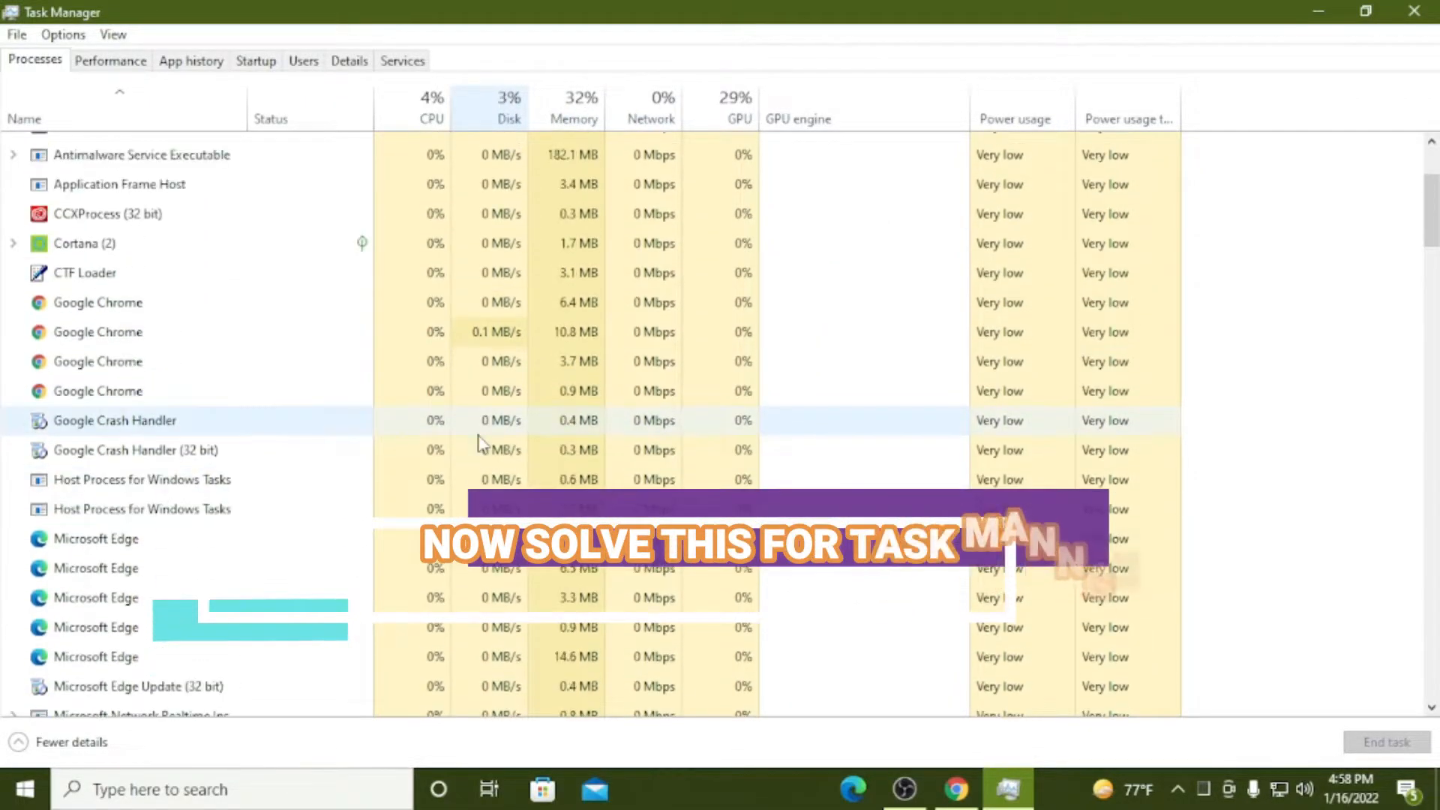
{"action": "scroll", "coordinate": [480, 443], "scroll_direction": "down", "scroll_amount": 4}
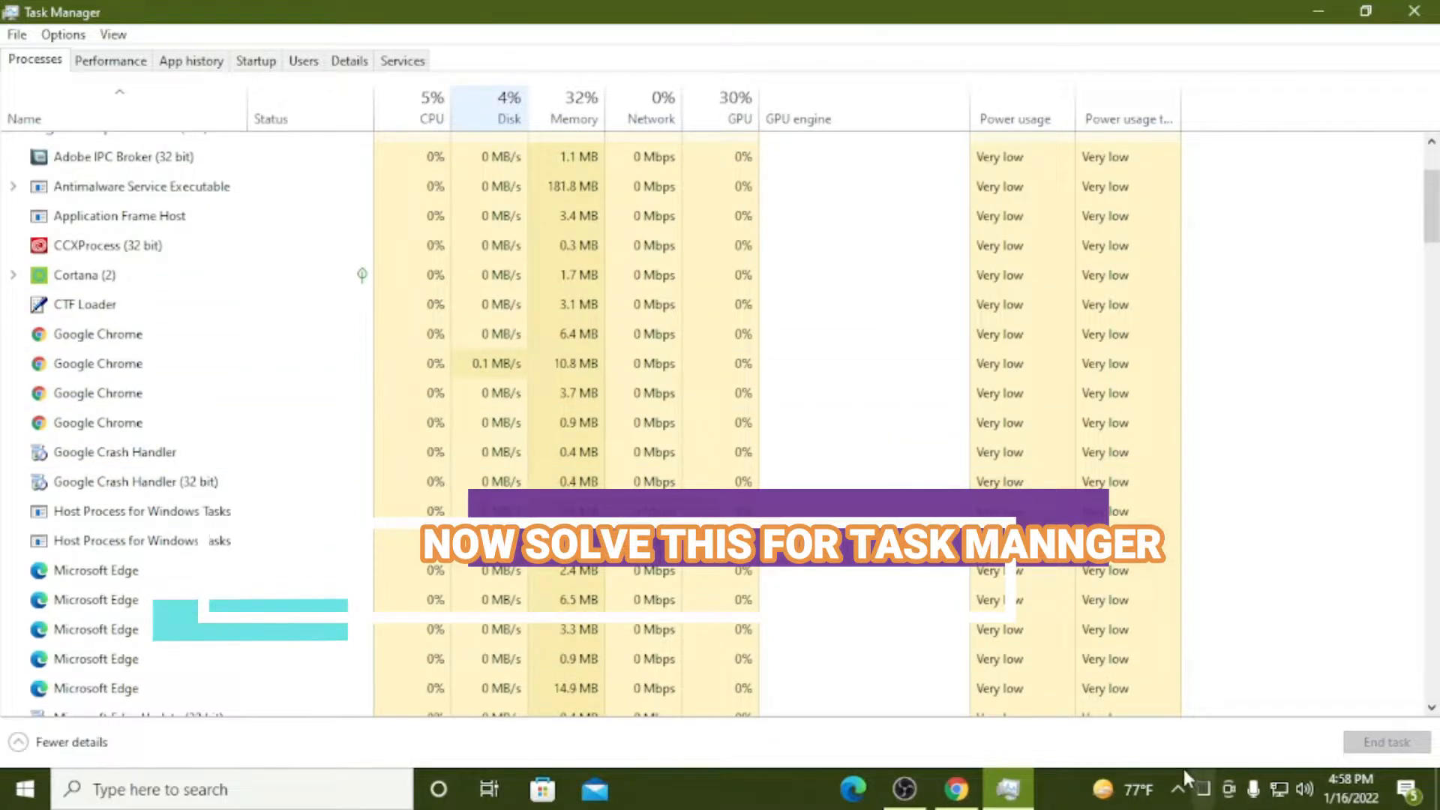
- Switch to the open Google Chrome window and close it
{"action": "left_click", "coordinate": [1187, 785]}
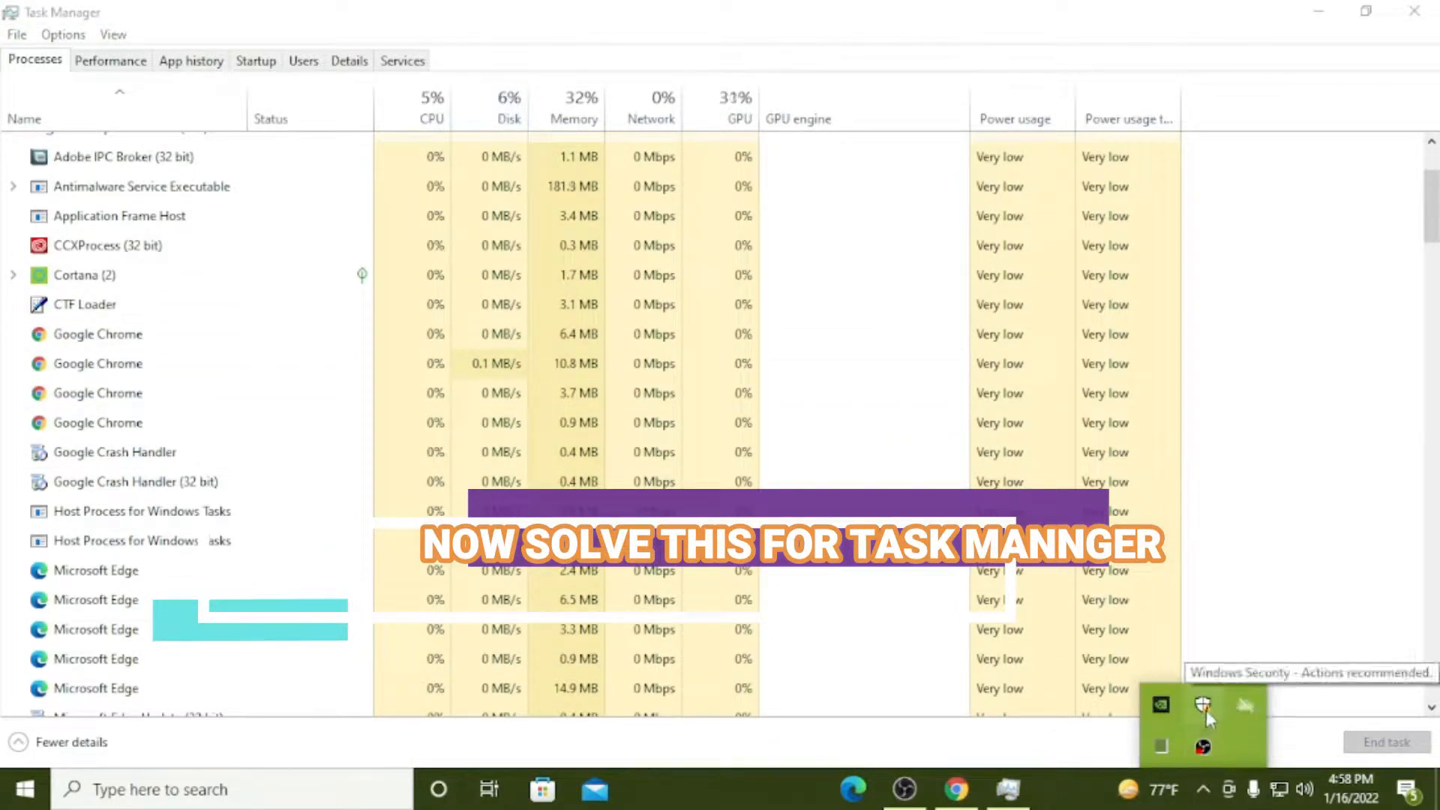
{"action": "left_click", "coordinate": [956, 789]}
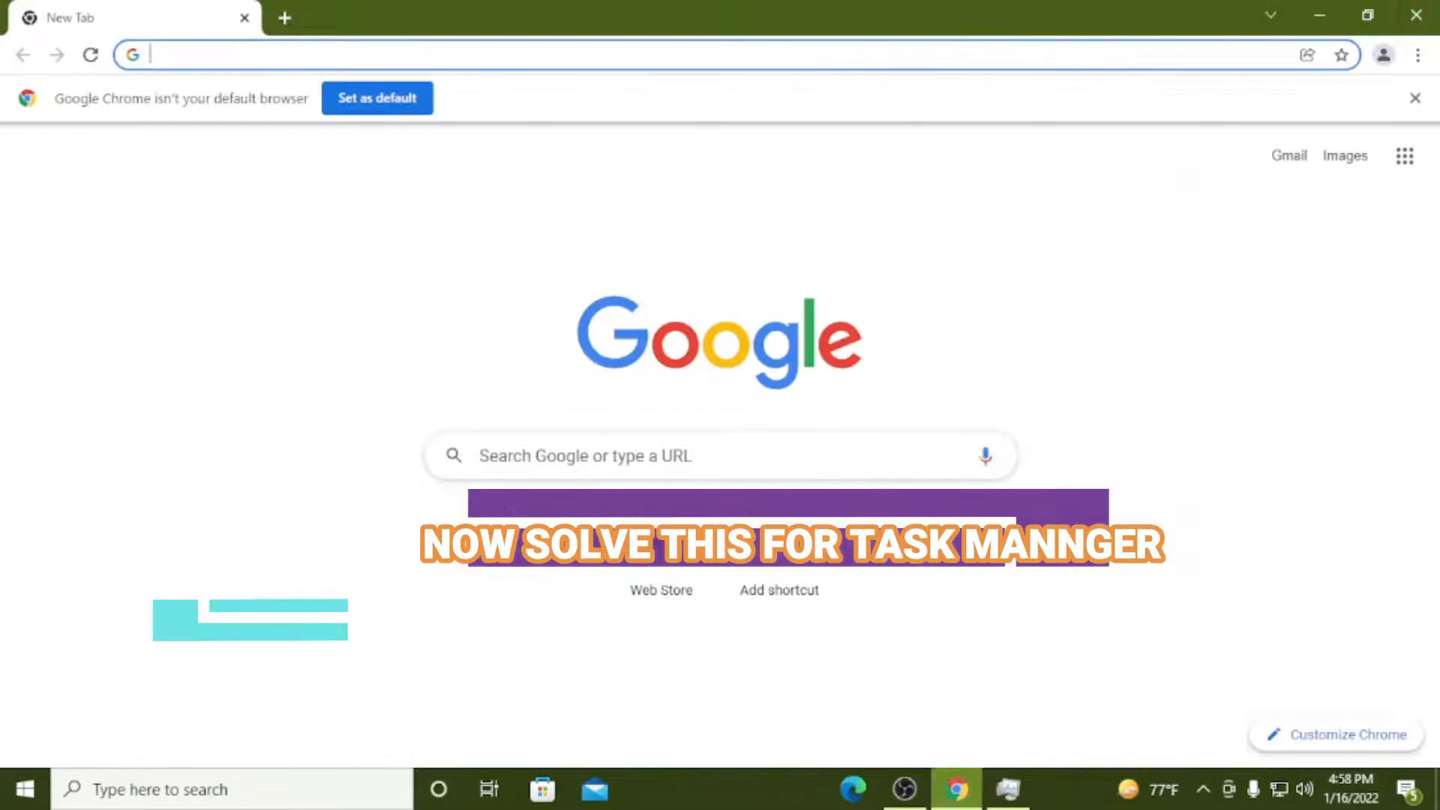
{"action": "left_click", "coordinate": [1414, 11]}
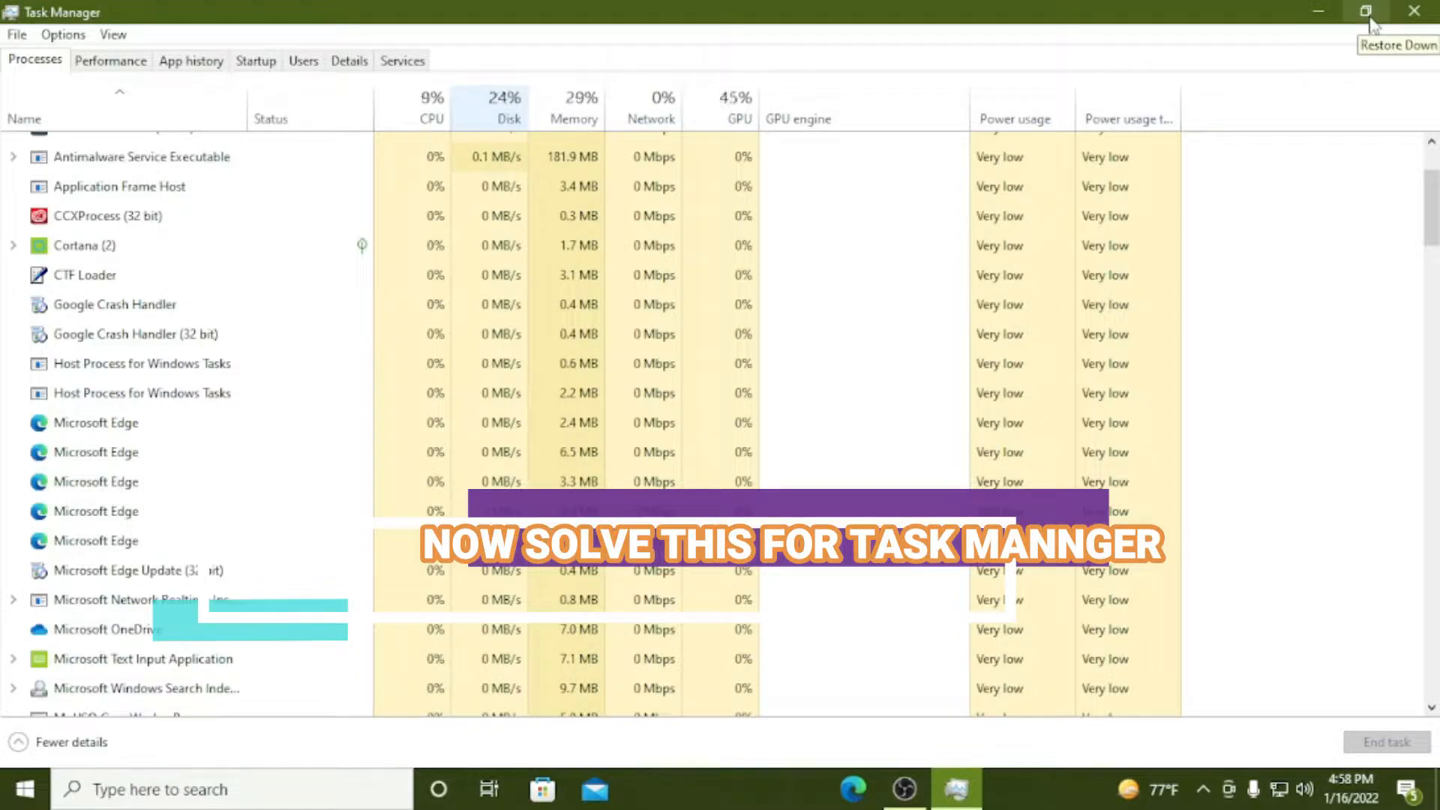
- Look through the remaining Task Manager processes, then minimize the window to reveal the desktop
{"action": "scroll", "coordinate": [1071, 176], "scroll_direction": "down", "scroll_amount": 2}
{"action": "scroll", "coordinate": [888, 450], "scroll_direction": "down", "scroll_amount": 2}
{"action": "left_click_drag", "start_coordinate": [1427, 267], "coordinate": [1388, 253]}
{"action": "left_click", "coordinate": [1304, 6]}
- Refresh the Windows desktop several times in a row
{"action": "right_click", "coordinate": [884, 10]}
{"action": "left_click", "coordinate": [928, 72]}
{"action": "right_click", "coordinate": [721, 7]}
{"action": "left_click", "coordinate": [745, 69]}
{"action": "right_click", "coordinate": [644, 27]}
{"action": "left_click", "coordinate": [711, 88]}
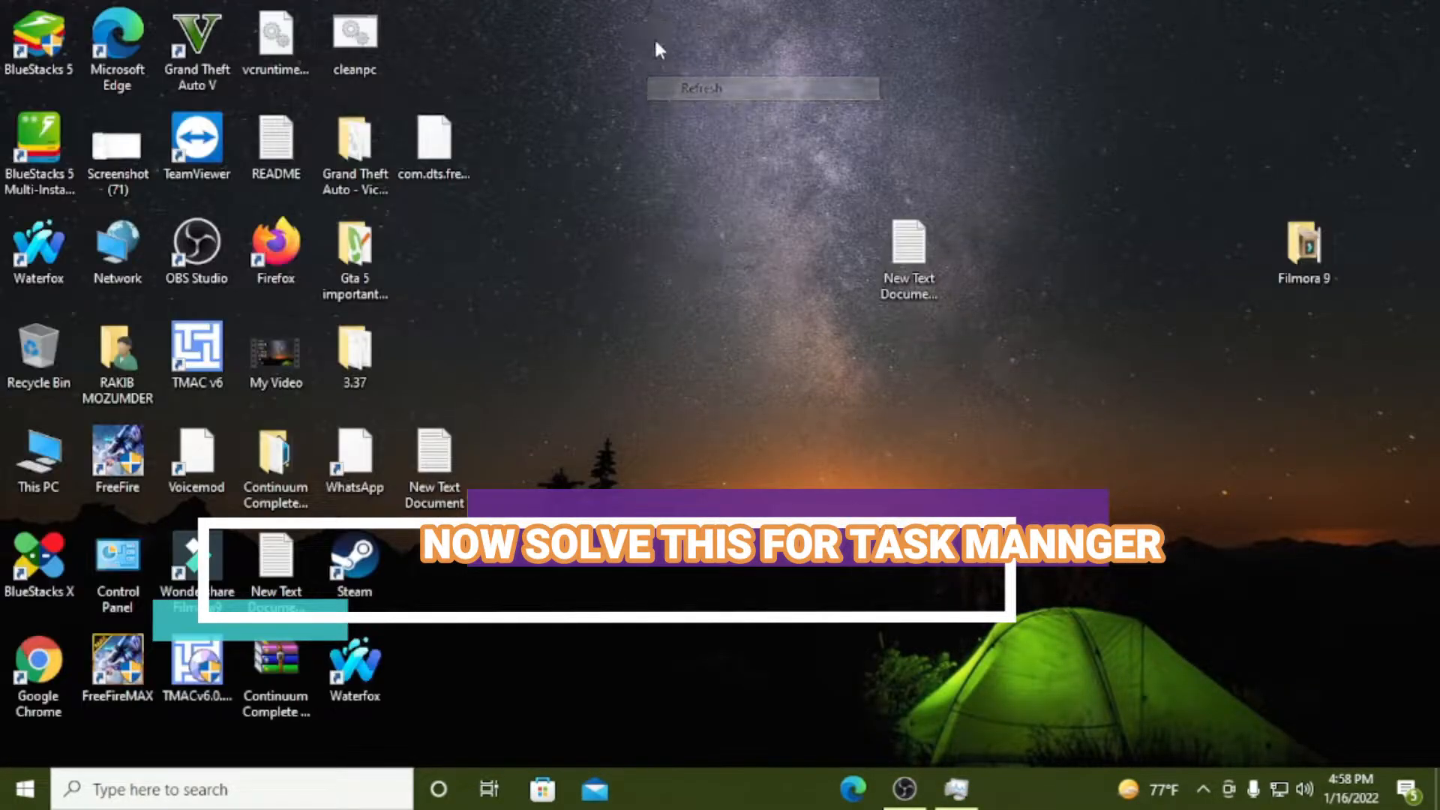
{"action": "right_click", "coordinate": [635, 21]}
{"action": "left_click", "coordinate": [715, 80]}
{"action": "right_click", "coordinate": [635, 2]}
{"action": "left_click", "coordinate": [685, 69]}
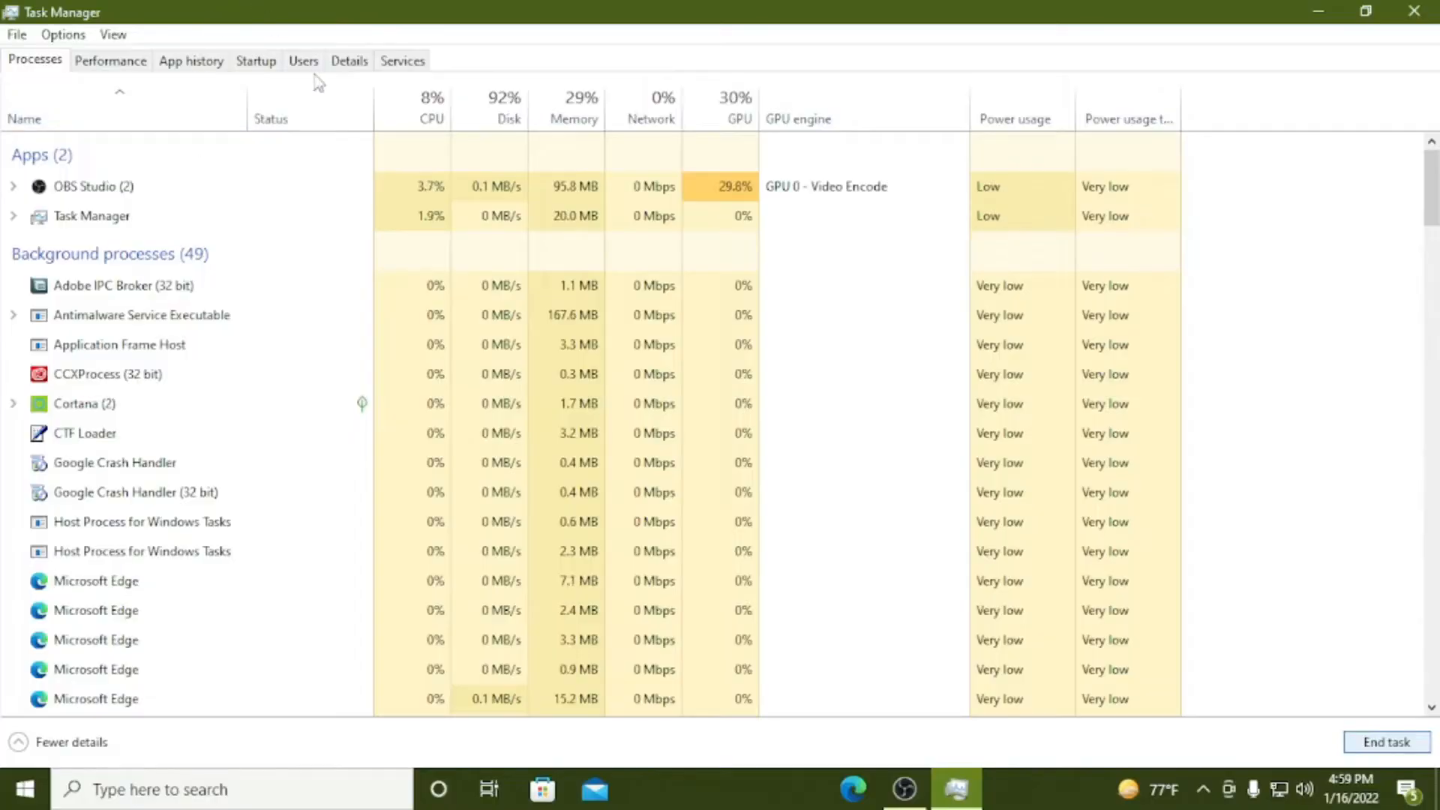
- Minimize the Task Manager and OBS Studio windows and refresh the desktop once
{"action": "left_click", "coordinate": [1333, 8]}
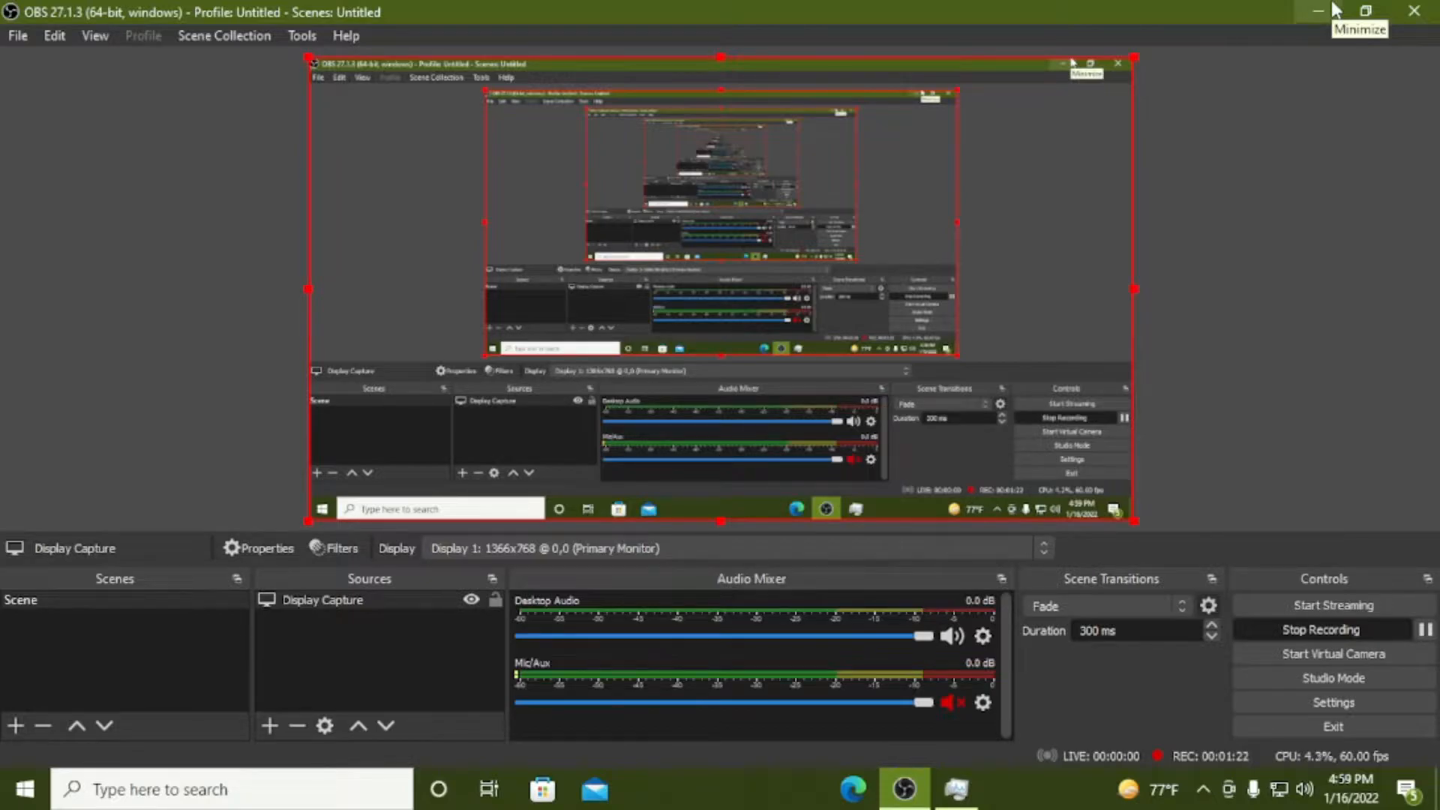
{"action": "left_click", "coordinate": [1335, 9]}
{"action": "right_click", "coordinate": [560, 8]}
{"action": "left_click", "coordinate": [624, 63]}
- Open the Windows Temp folder by running the command temp from the Run dialog
{"action": "key", "text": "super+r"}
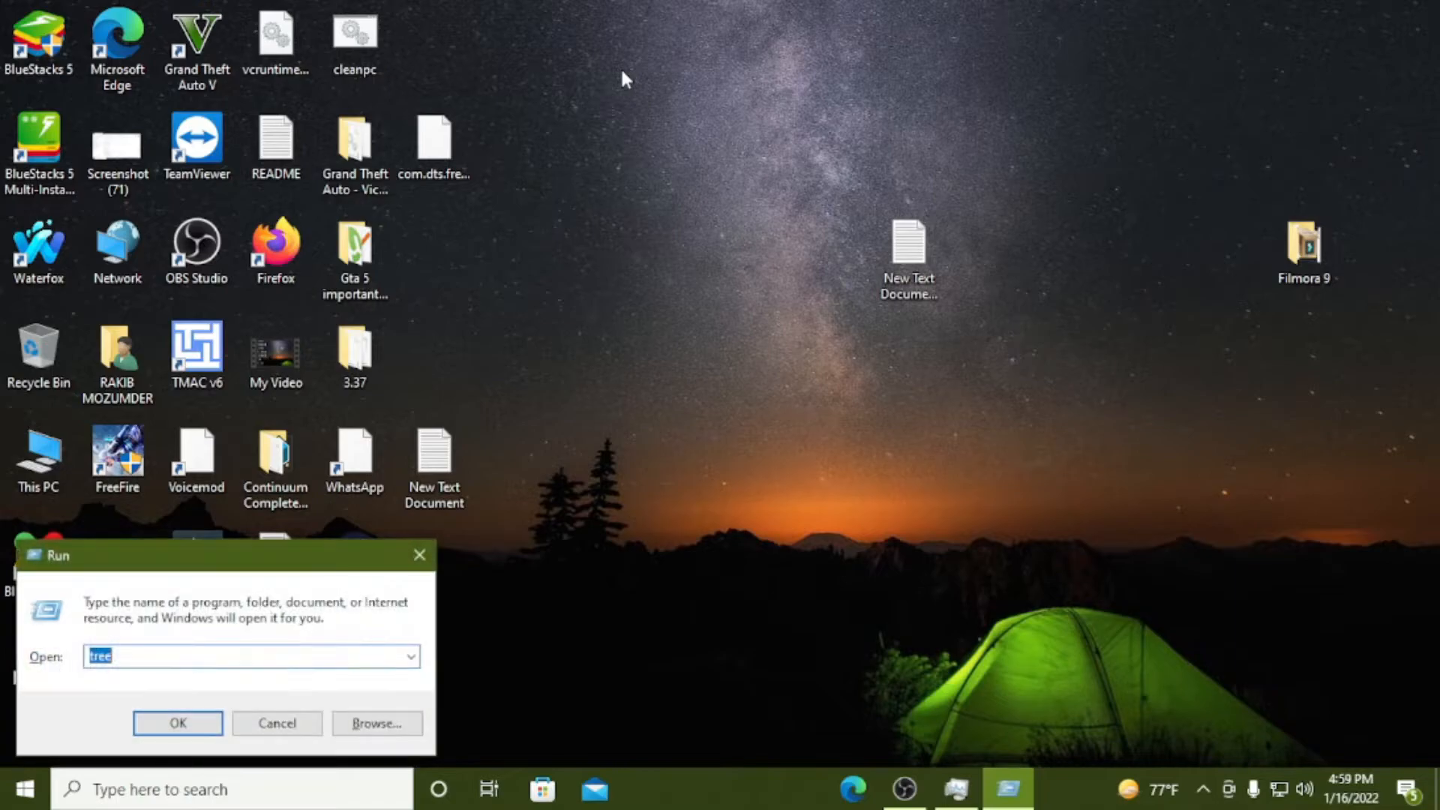
{"action": "key", "text": "BackSpace"}
{"action": "type", "text": "t"}
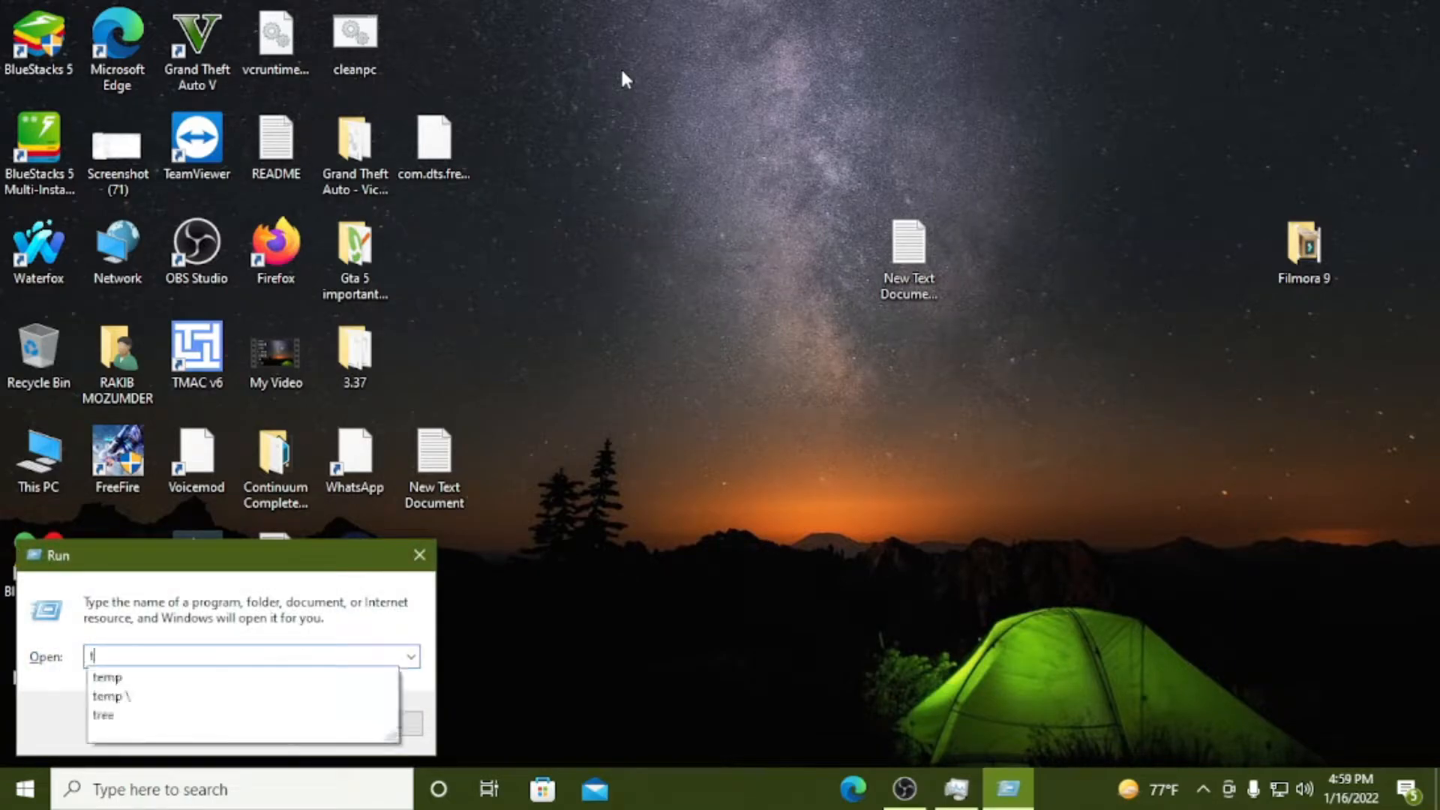
{"action": "key", "text": "Down"}
{"action": "key", "text": "Return"}
{"action": "key", "text": "Return"}
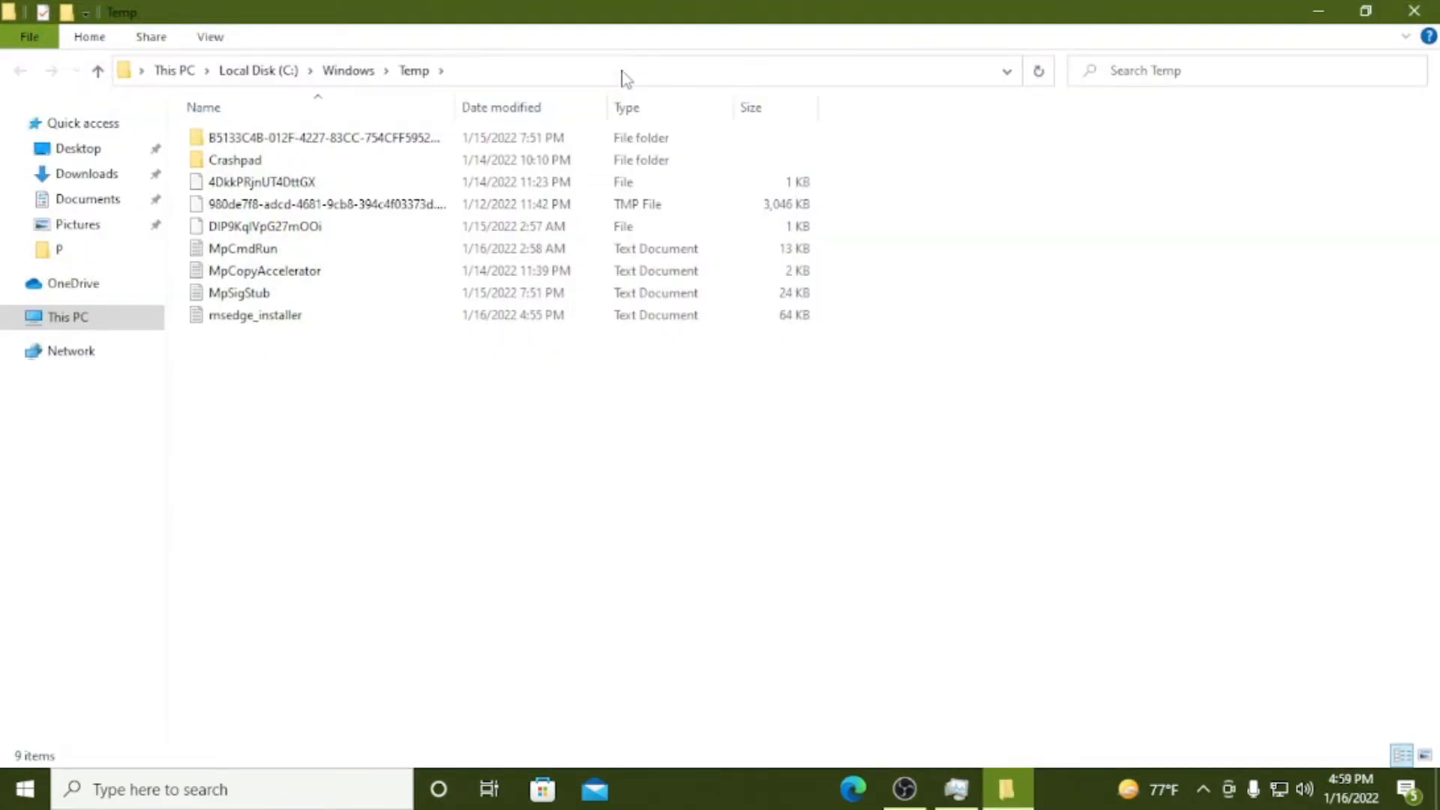
- Delete all files and folders in the Windows Temp folder and close its window
{"action": "left_click_drag", "start_coordinate": [300, 475], "coordinate": [598, 194]}
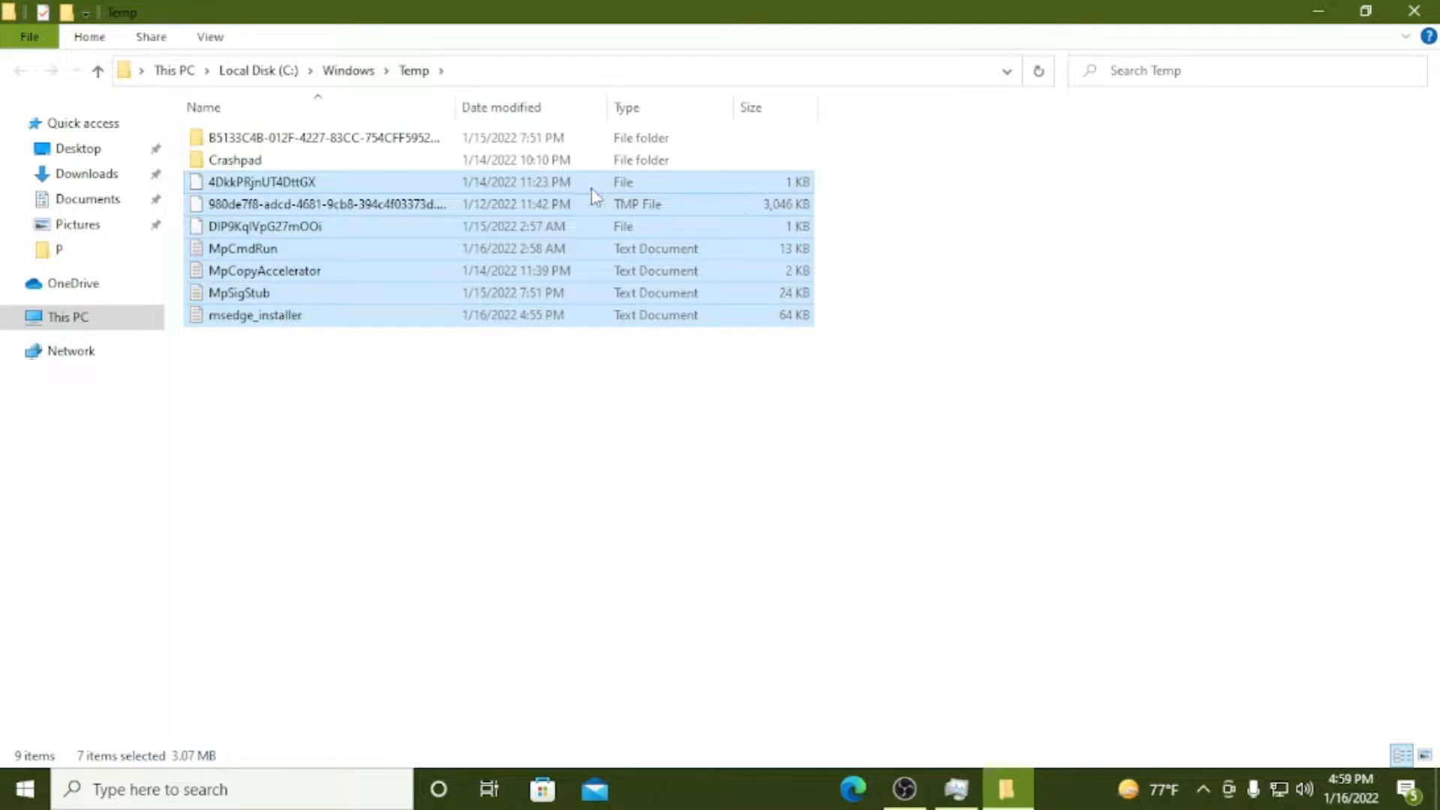
{"action": "left_click", "coordinate": [574, 405]}
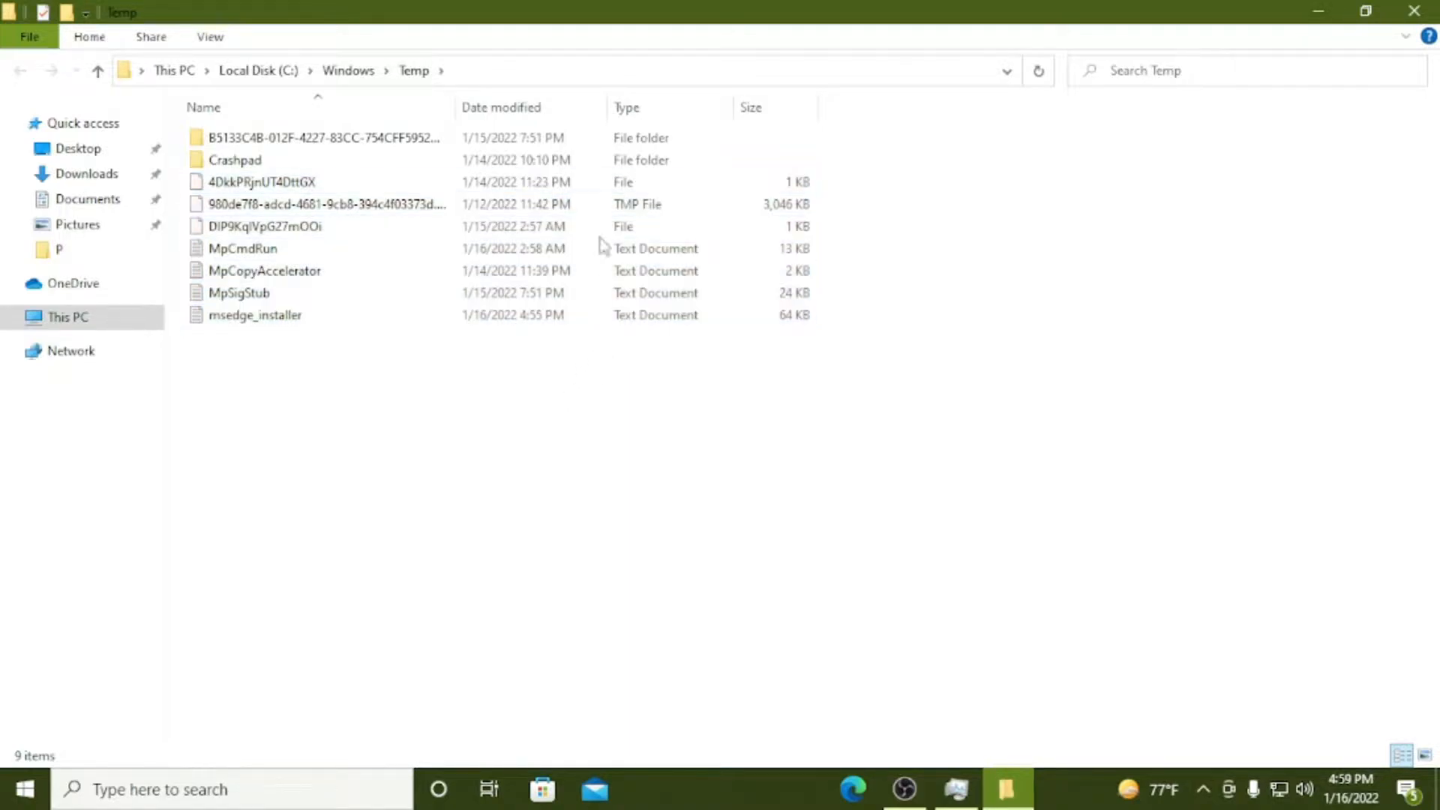
{"action": "left_click_drag", "start_coordinate": [777, 473], "coordinate": [586, 137]}
{"action": "right_click", "coordinate": [585, 135]}
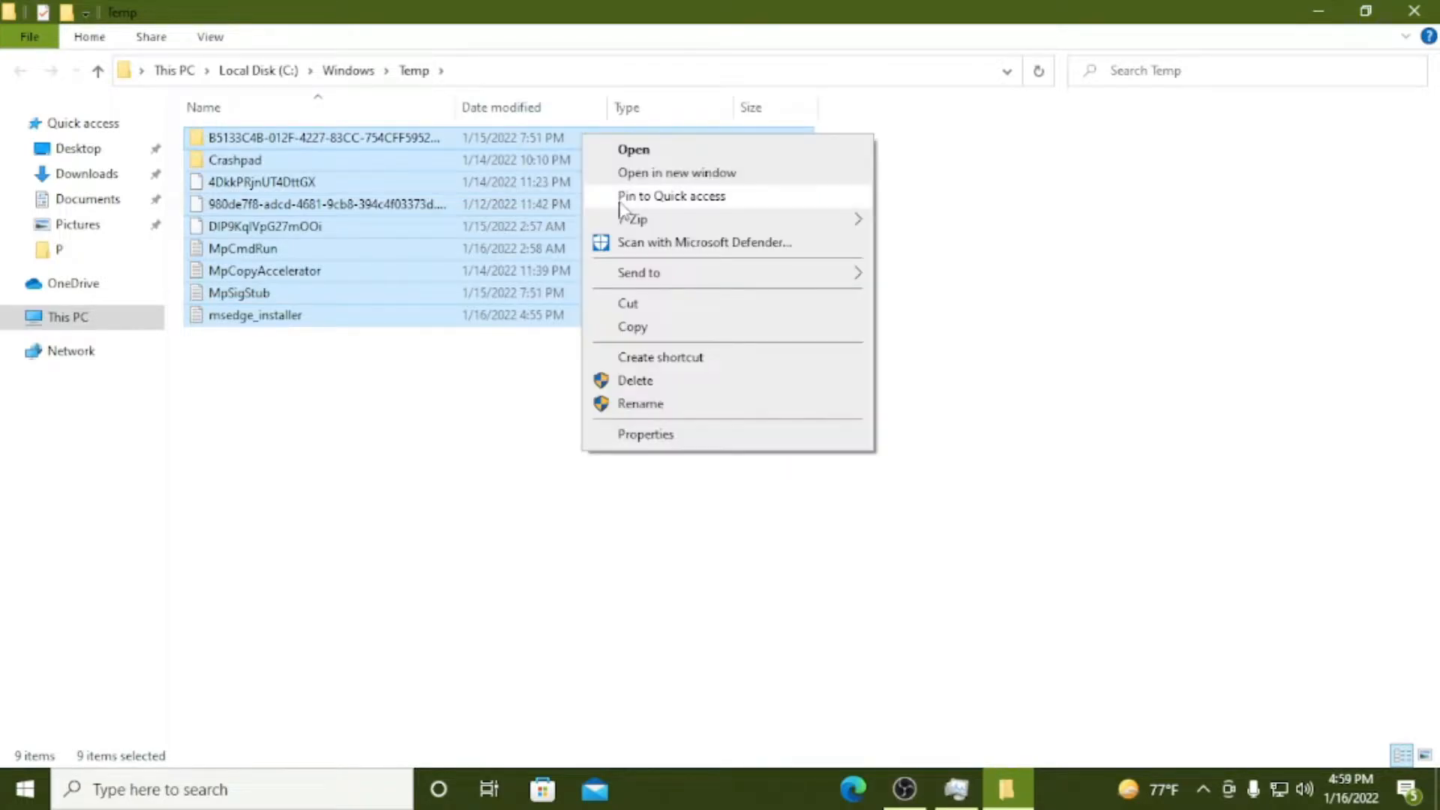
{"action": "left_click", "coordinate": [637, 380]}
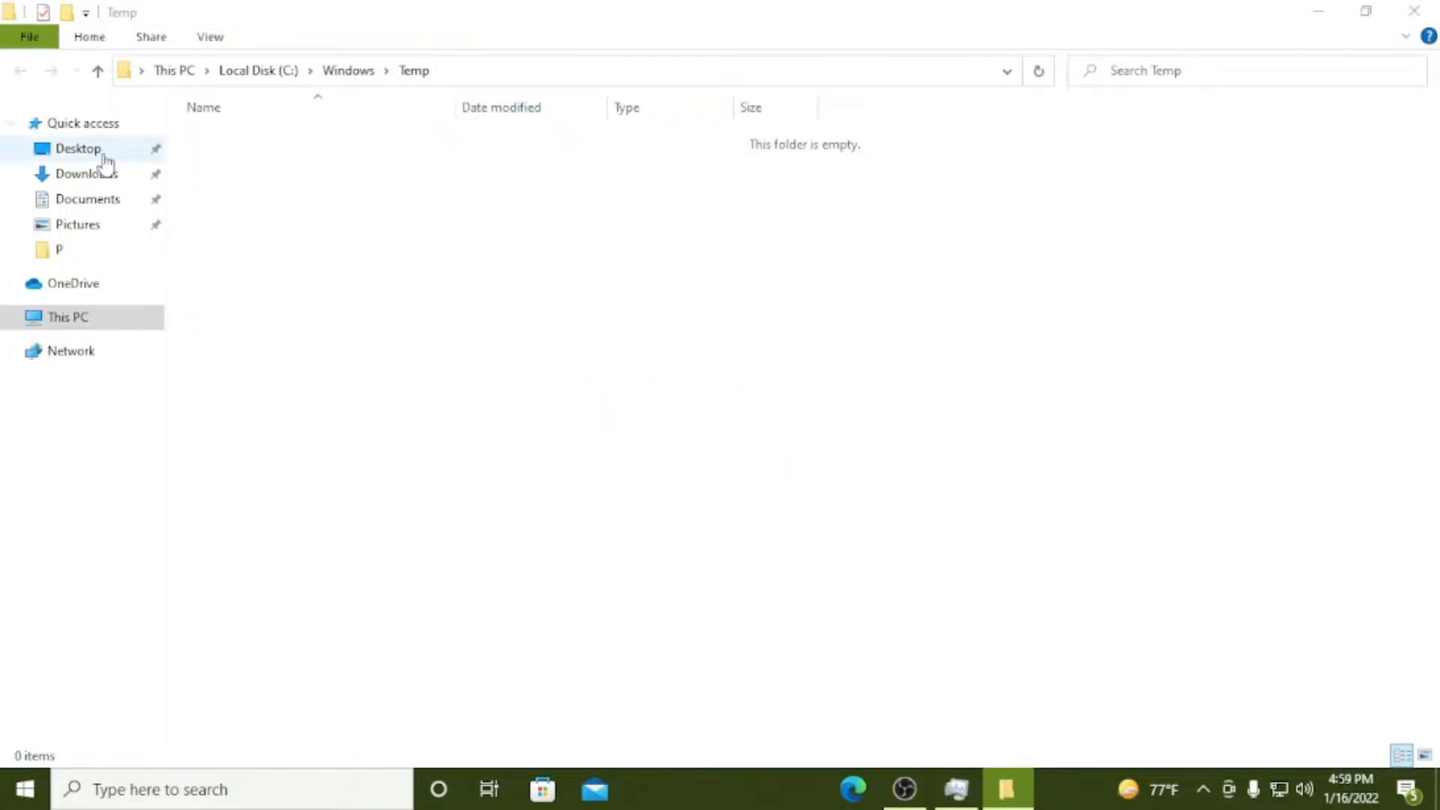
{"action": "left_click", "coordinate": [1413, 13]}
- Open the user account's local Temp folder by running %temp% from the Run dialog
{"action": "key", "text": "super+r"}
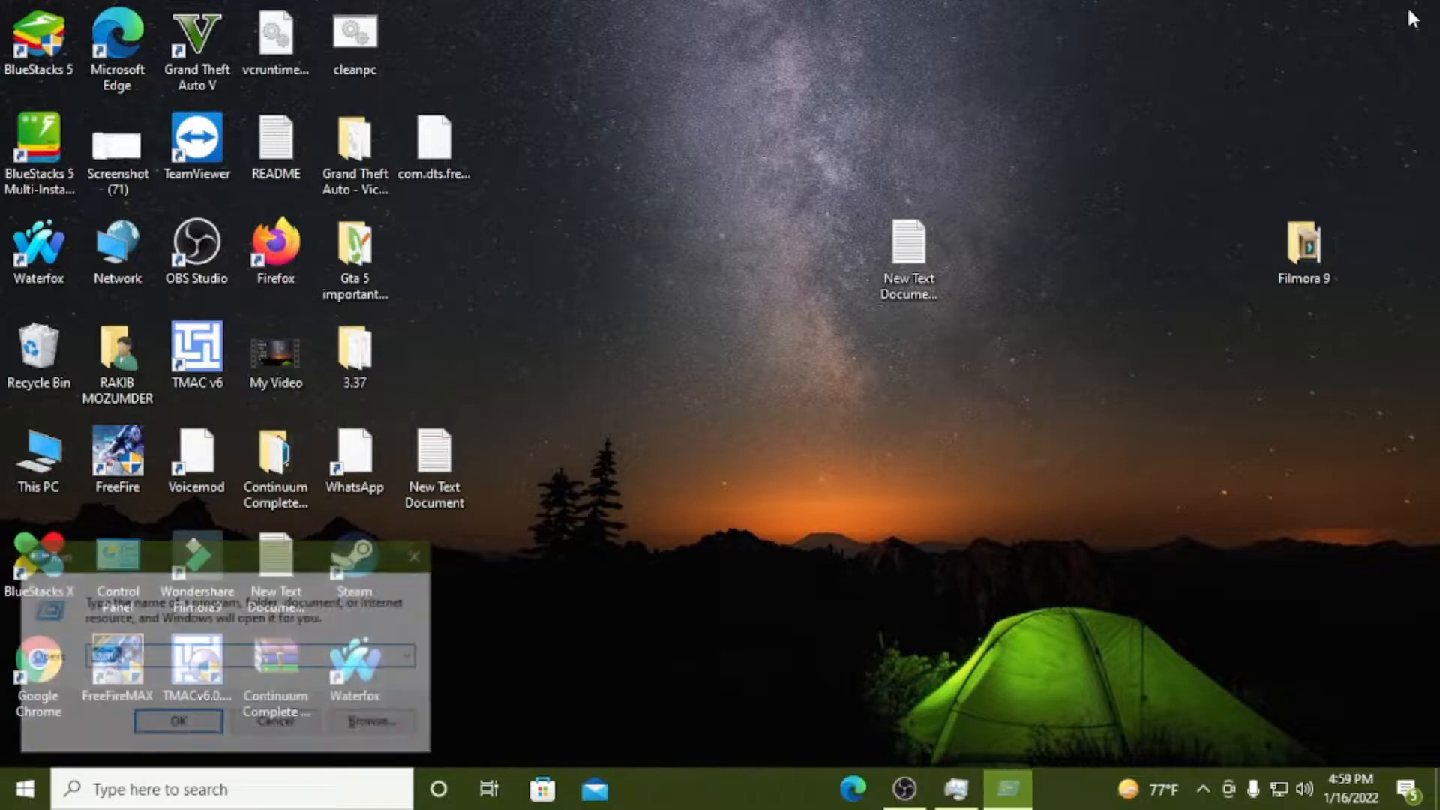
{"action": "left_click", "coordinate": [330, 654]}
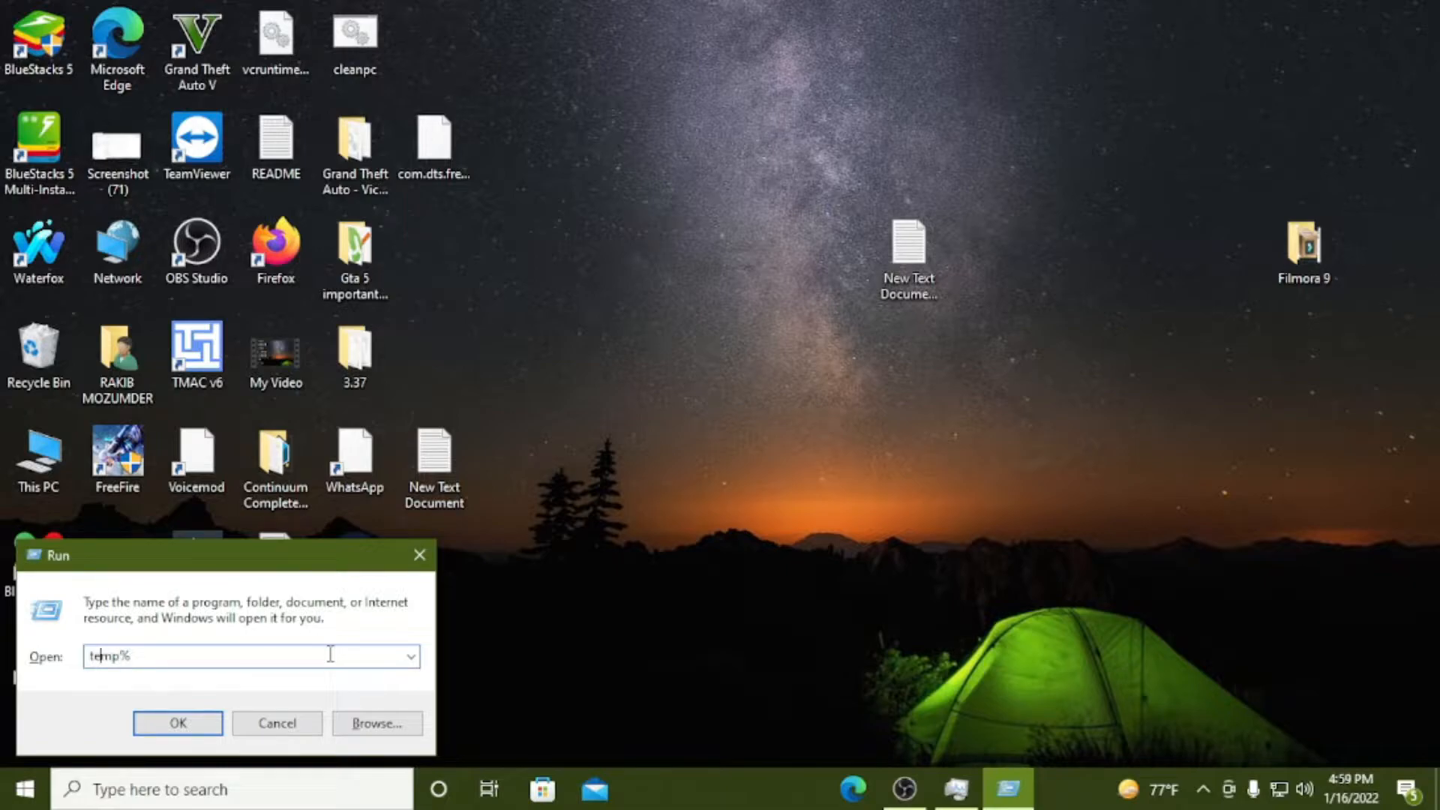
{"action": "type", "text": "%"}
{"action": "key", "text": "Home"}
{"action": "type", "text": "%"}
{"action": "left_click", "coordinate": [178, 724]}
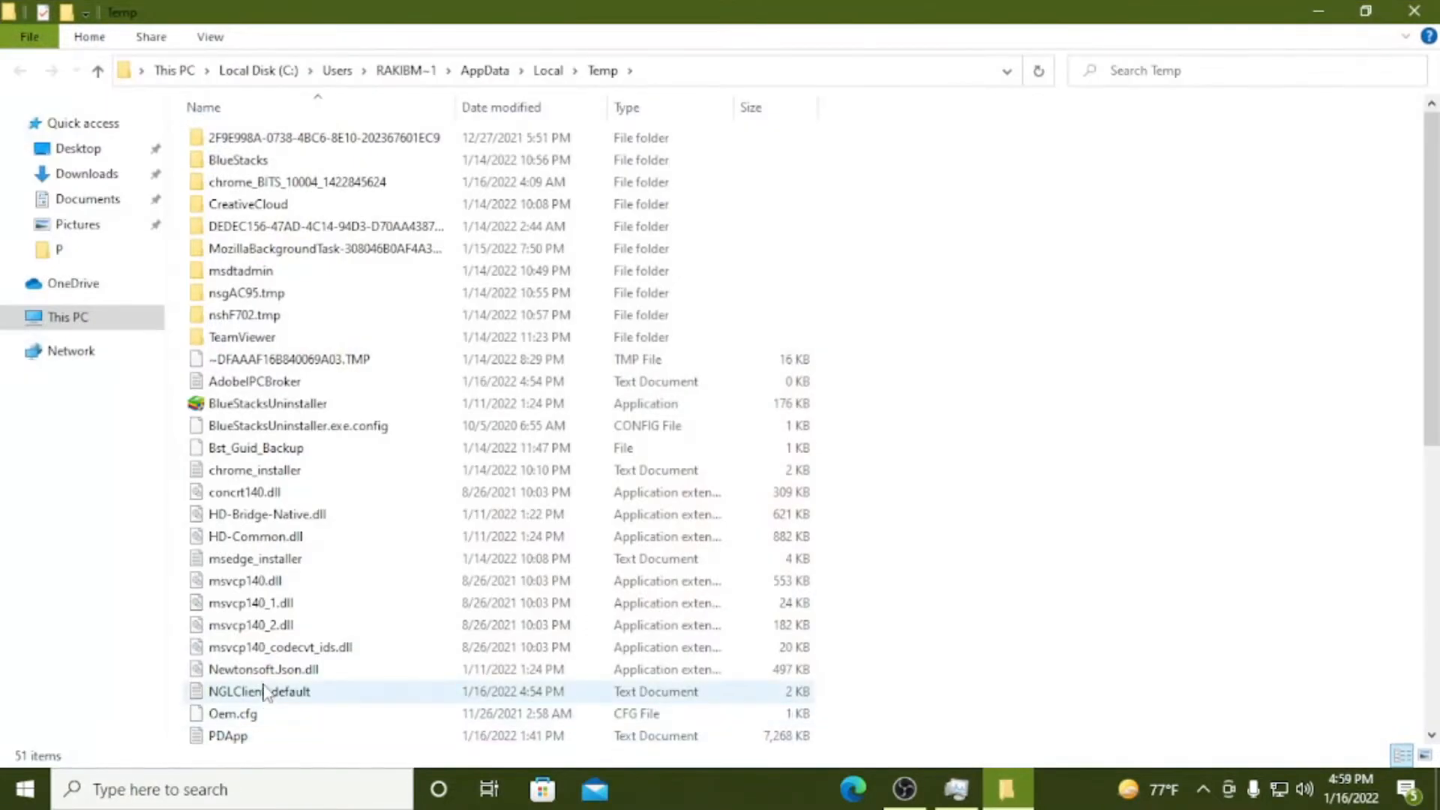
- Delete everything in the user's local Temp folder, granting administrator permission and skipping all files that are in use
{"action": "scroll", "coordinate": [264, 690], "scroll_direction": "down", "scroll_amount": 4}
{"action": "scroll", "coordinate": [255, 687], "scroll_direction": "up", "scroll_amount": 4}
{"action": "scroll", "coordinate": [240, 679], "scroll_direction": "down", "scroll_amount": 5}
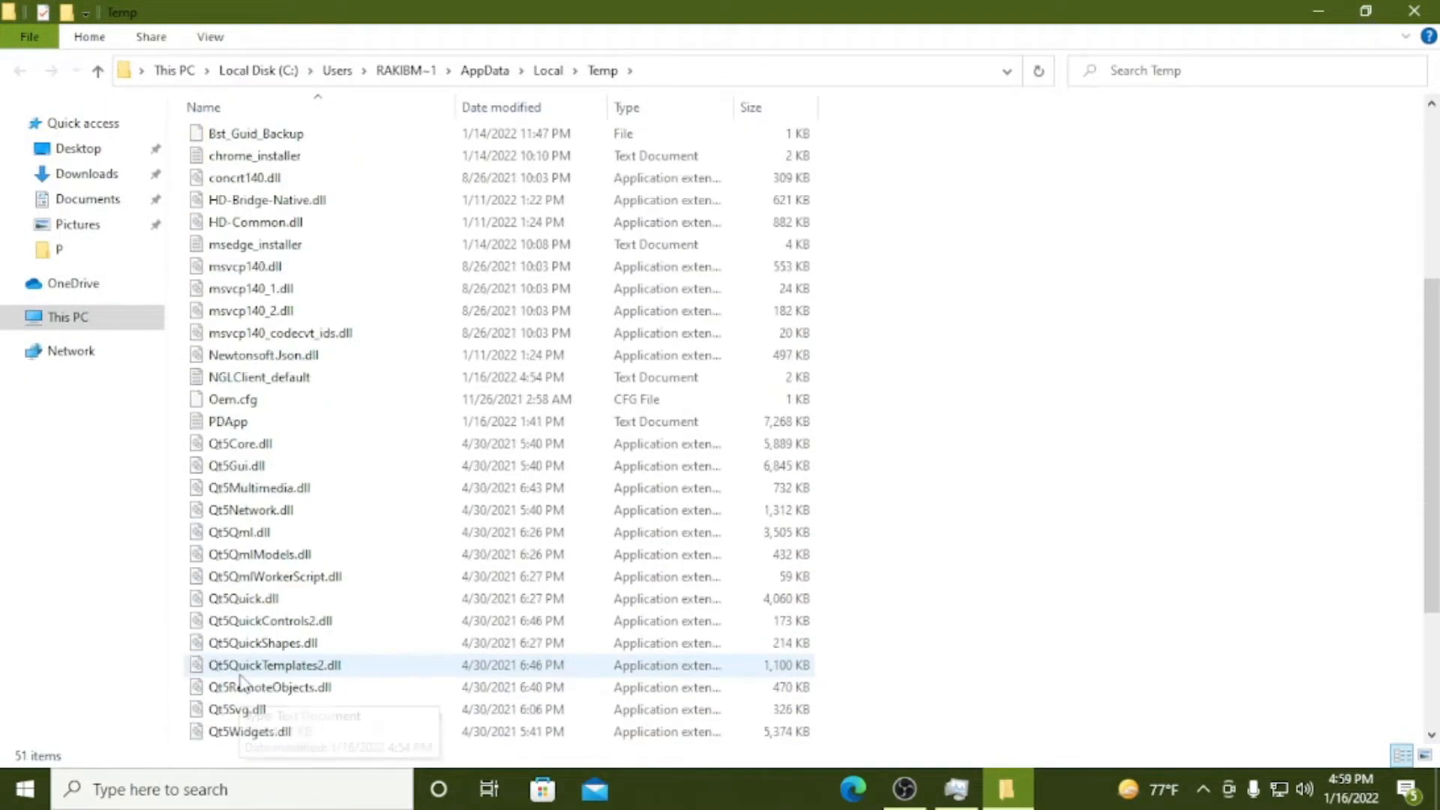
{"action": "scroll", "coordinate": [240, 680], "scroll_direction": "down", "scroll_amount": 3}
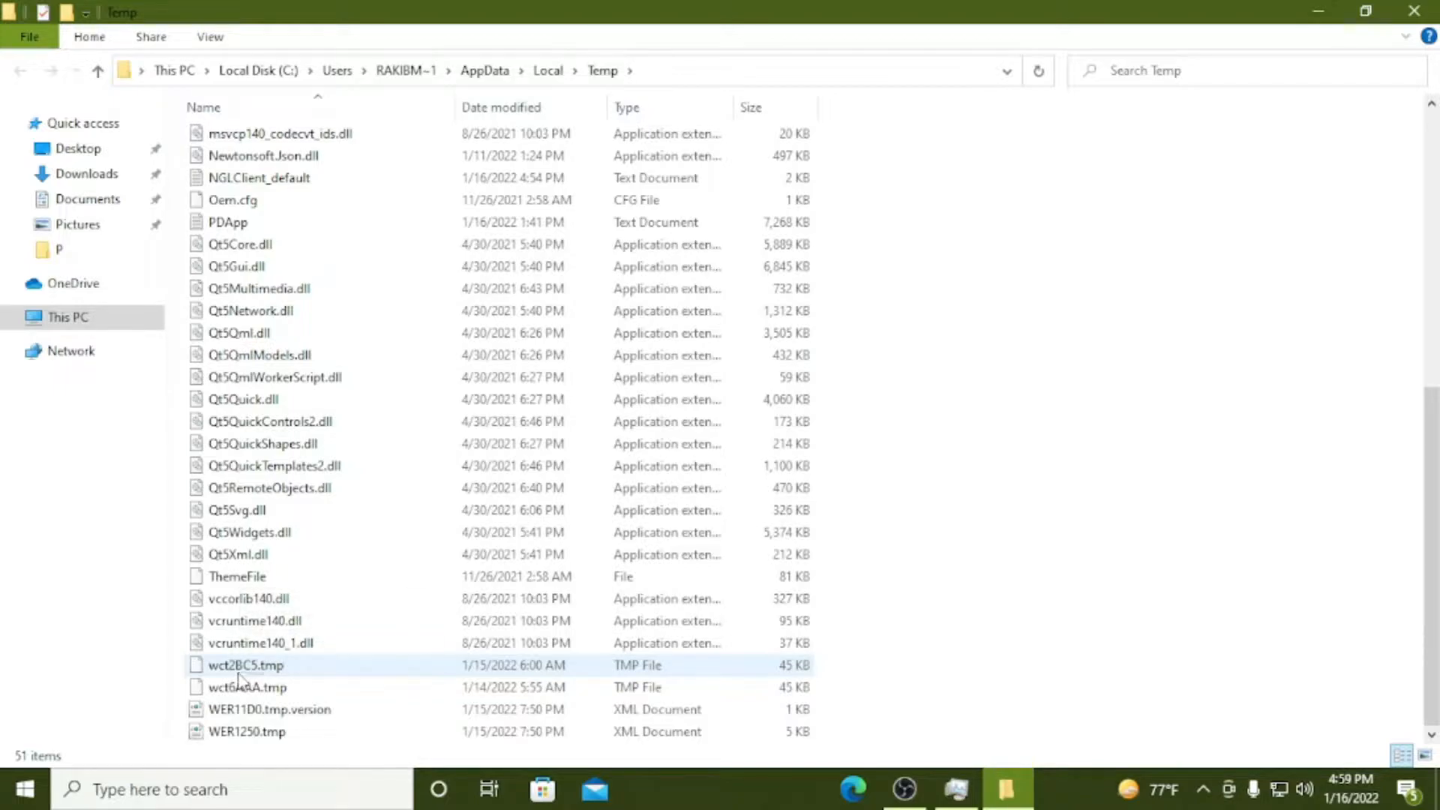
{"action": "scroll", "coordinate": [244, 653], "scroll_direction": "up", "scroll_amount": 7}
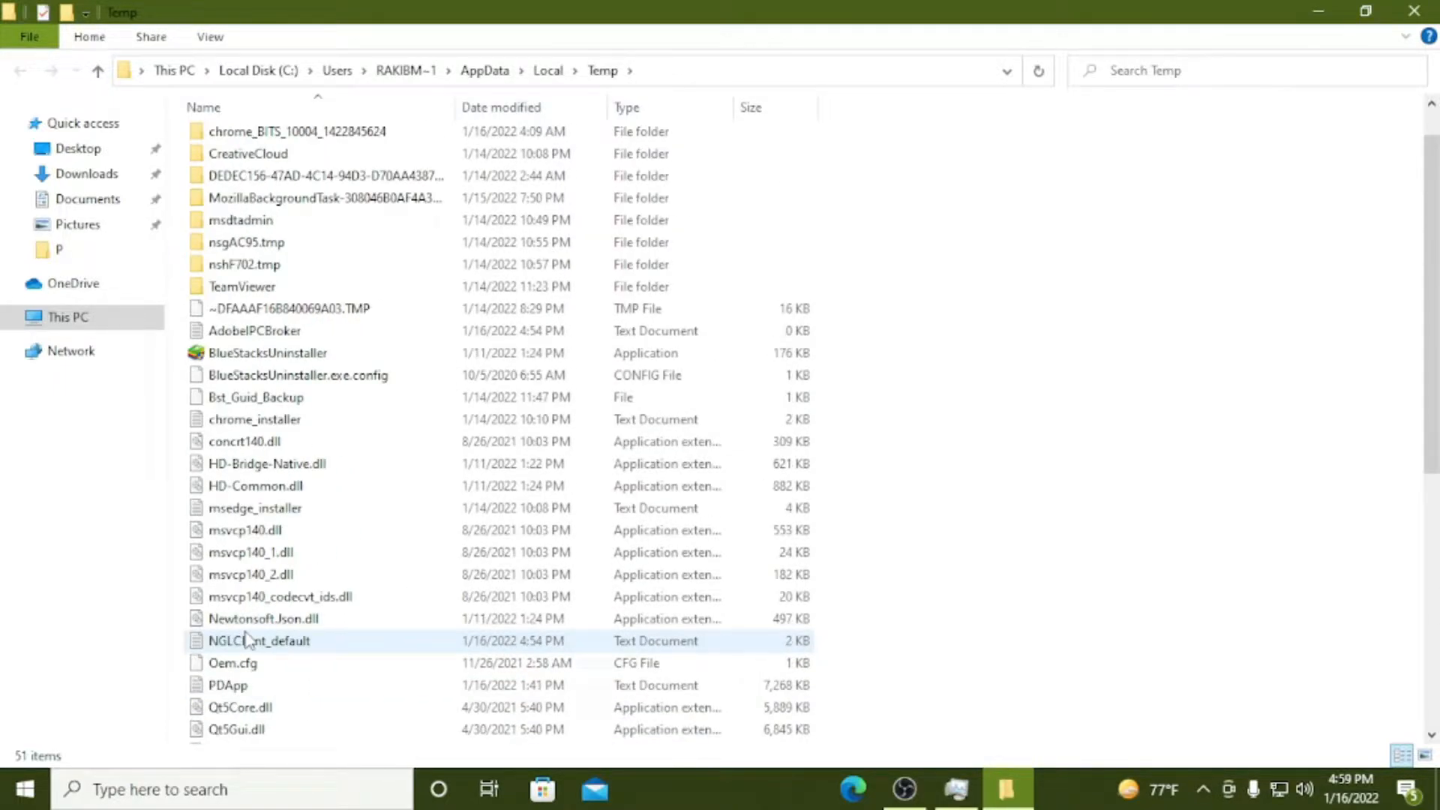
{"action": "key", "text": "ctrl+a"}
{"action": "key", "text": "Delete"}
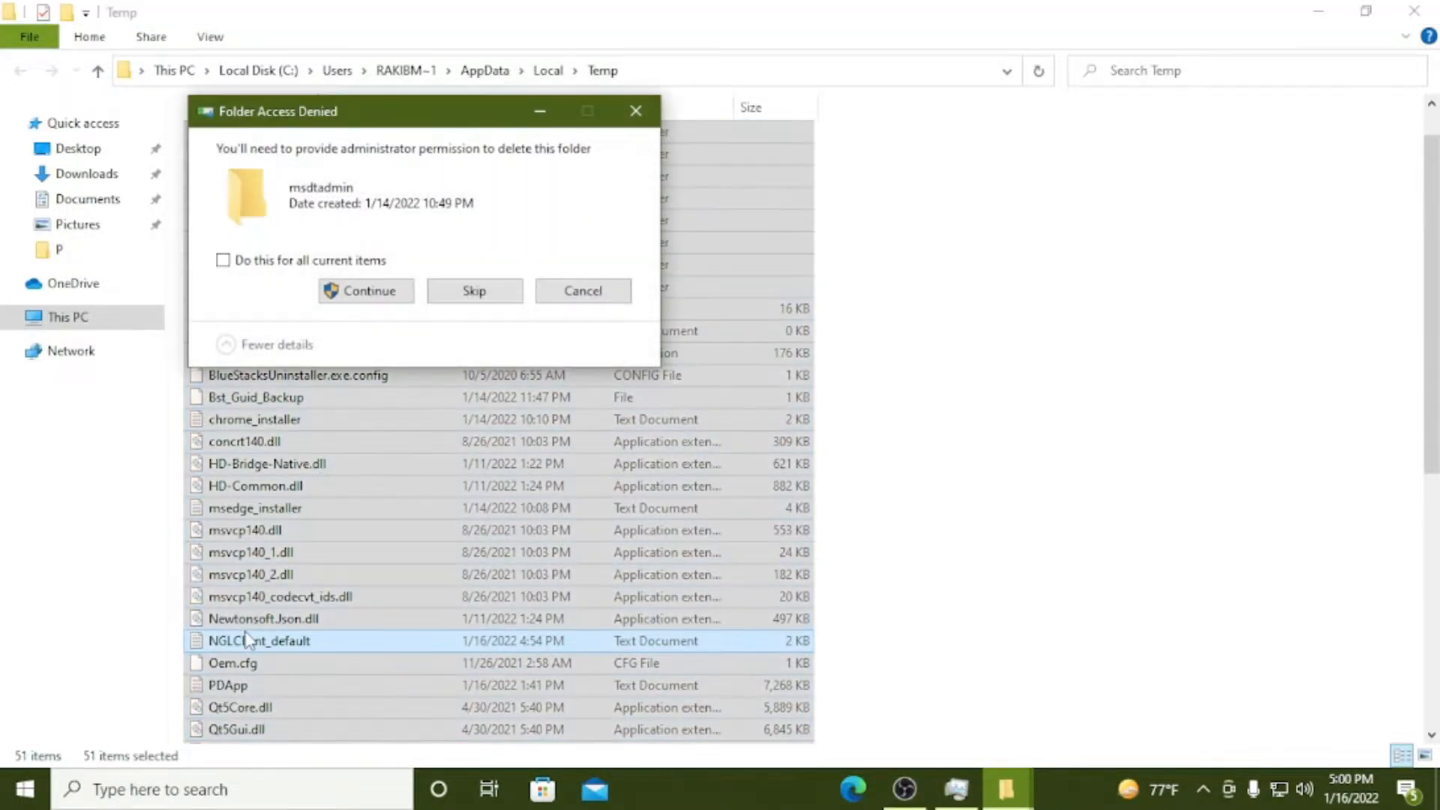
{"action": "left_click", "coordinate": [382, 263]}
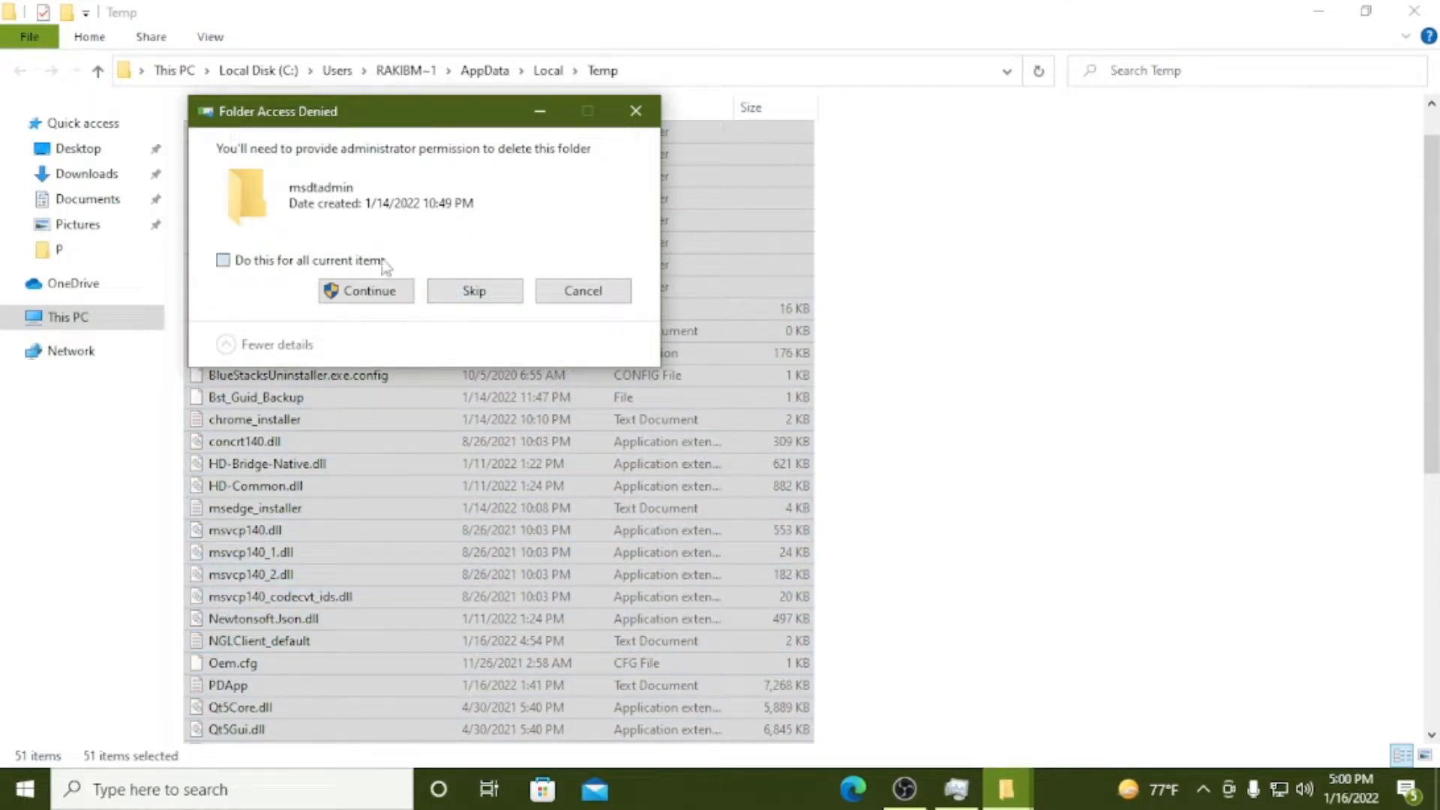
{"action": "left_click", "coordinate": [389, 291]}
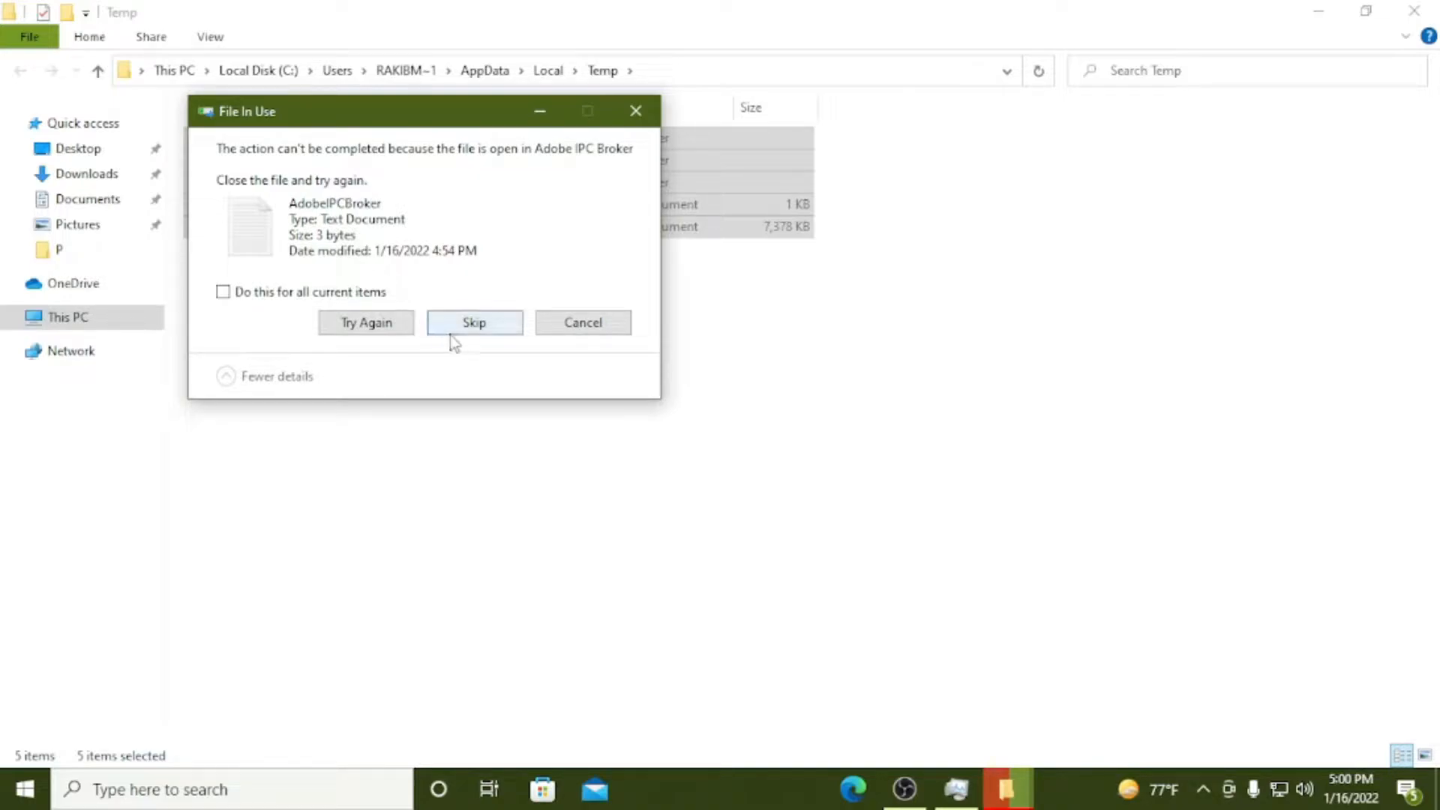
{"action": "left_click", "coordinate": [367, 294]}
{"action": "left_click", "coordinate": [467, 325]}
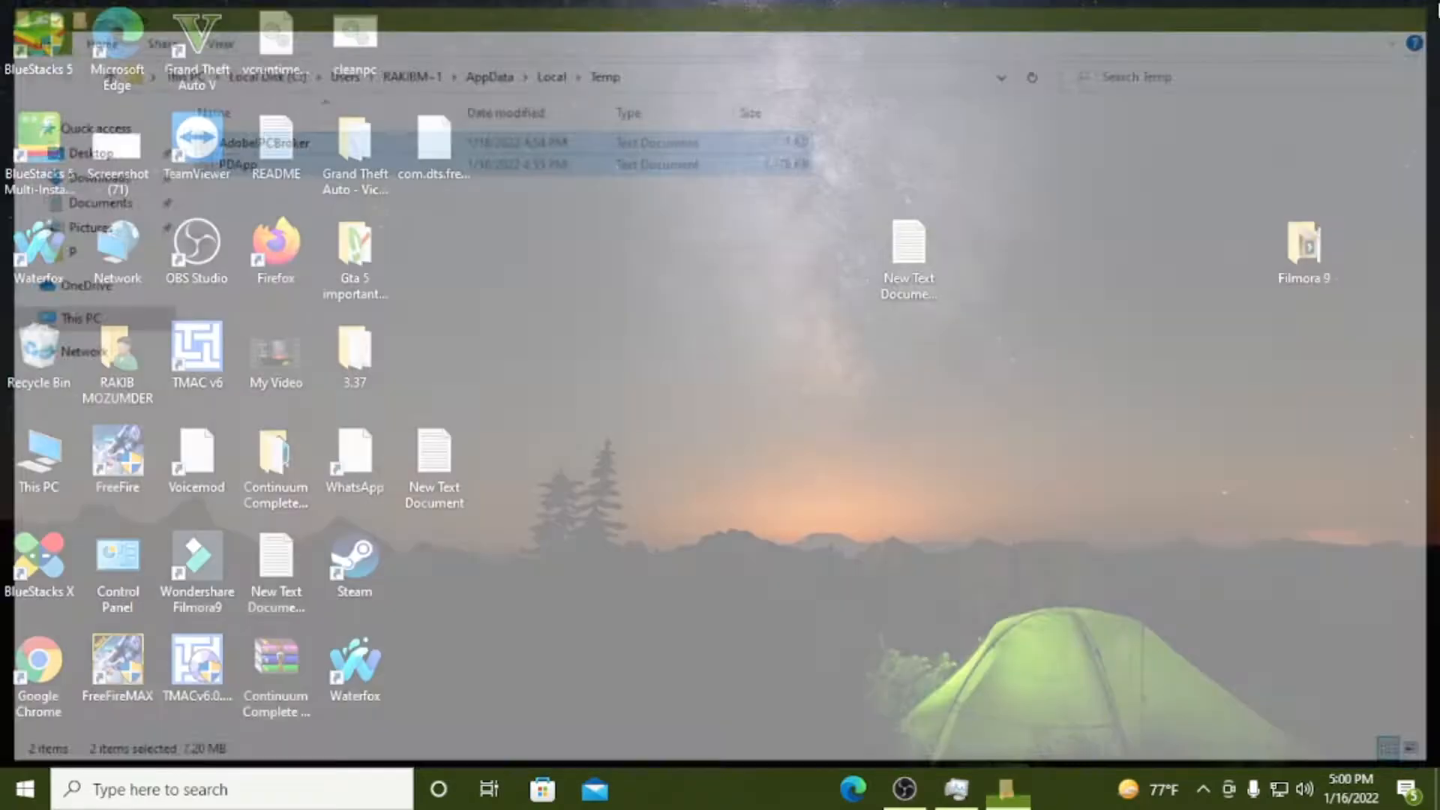
- Refresh the desktop and open the Update & Security section of Windows Settings
{"action": "right_click", "coordinate": [713, 129]}
{"action": "left_click", "coordinate": [754, 194]}
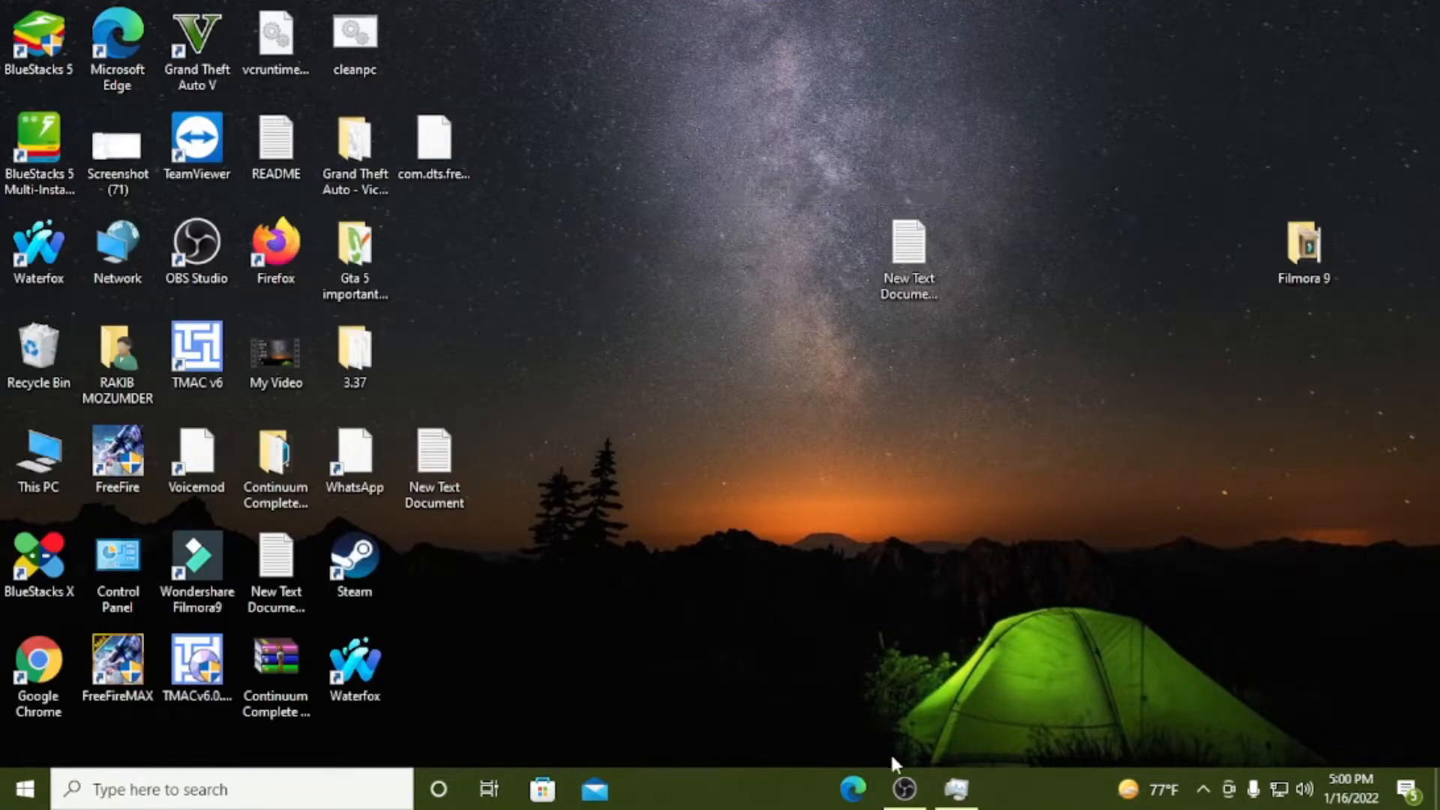
{"action": "left_click", "coordinate": [25, 789]}
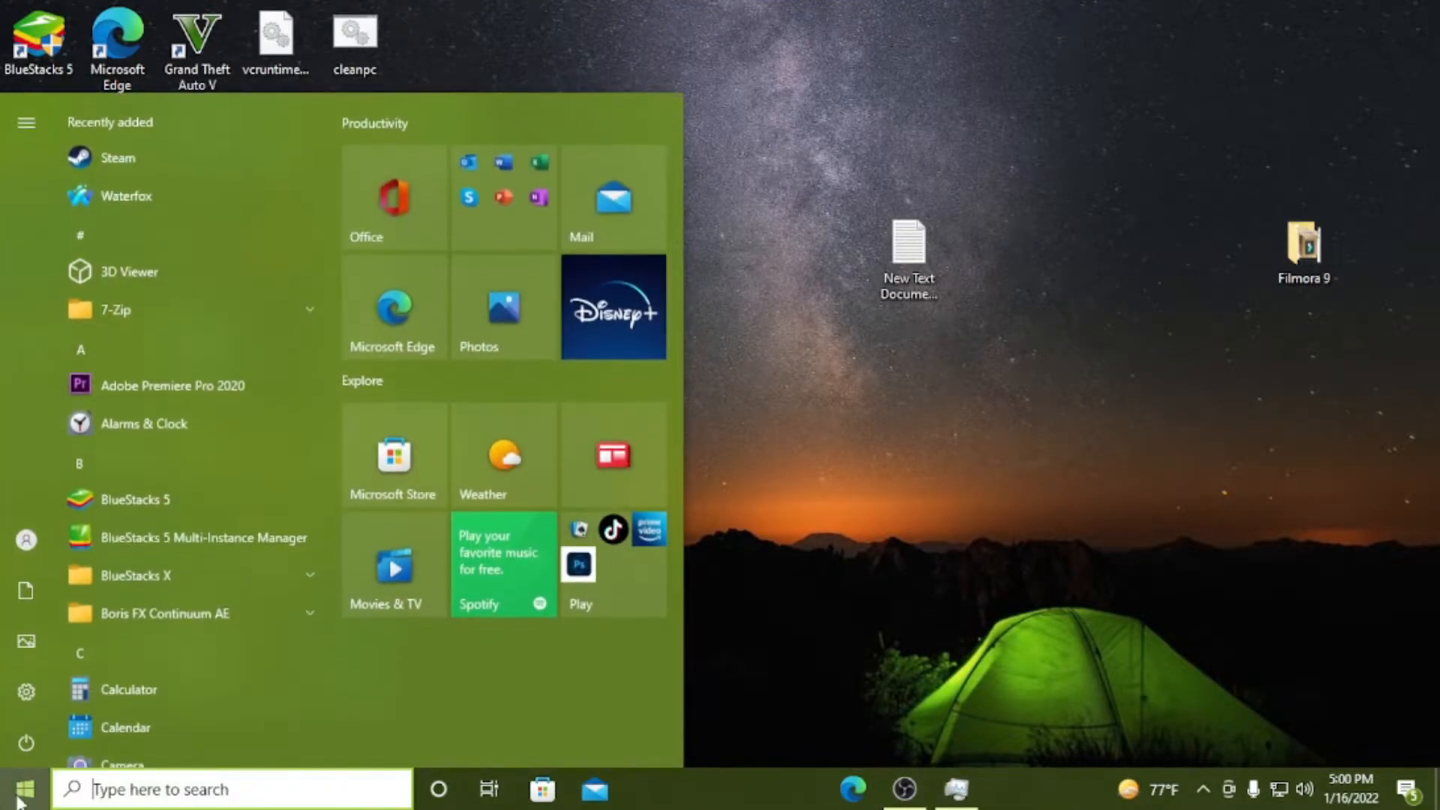
{"action": "left_click", "coordinate": [43, 690]}
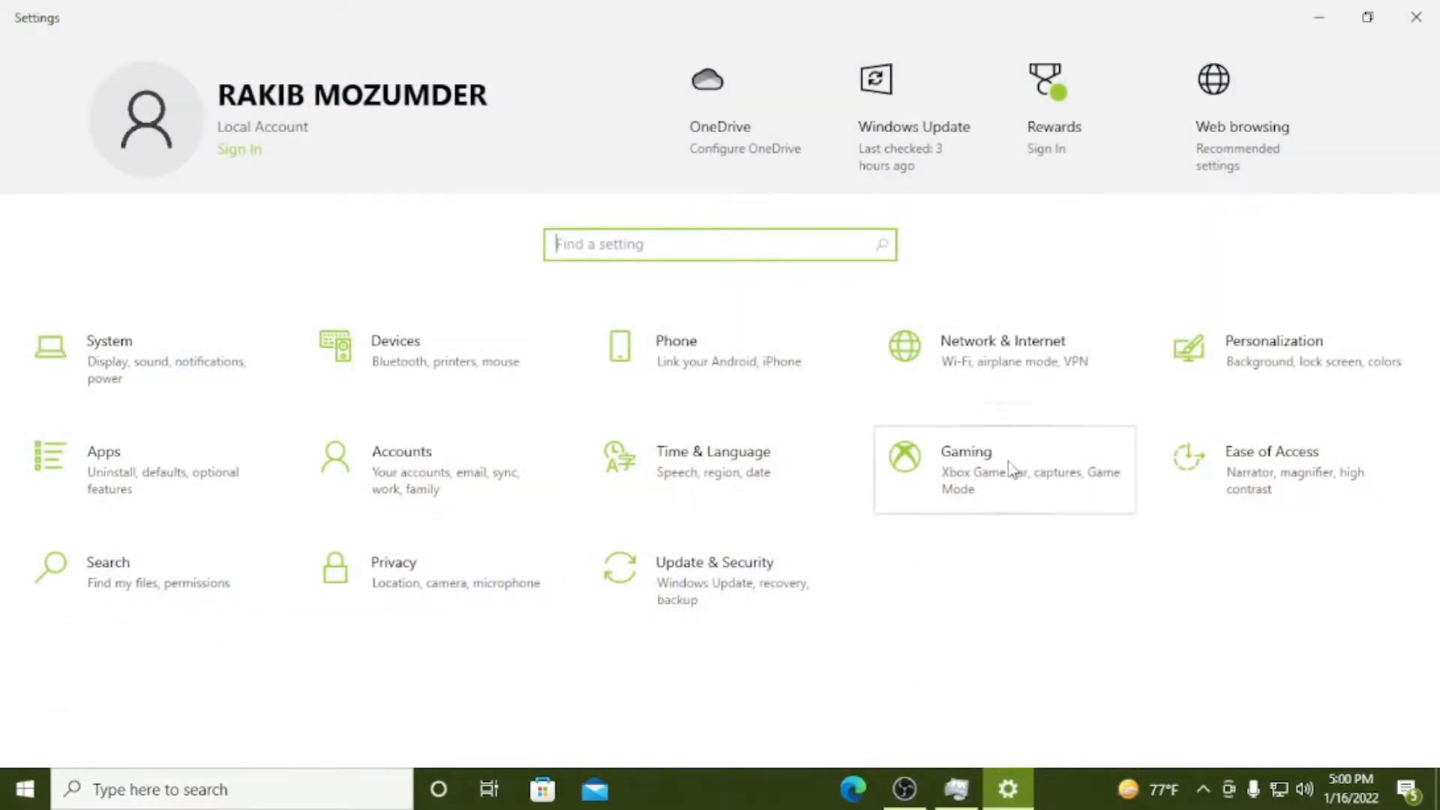
{"action": "left_click", "coordinate": [773, 561]}
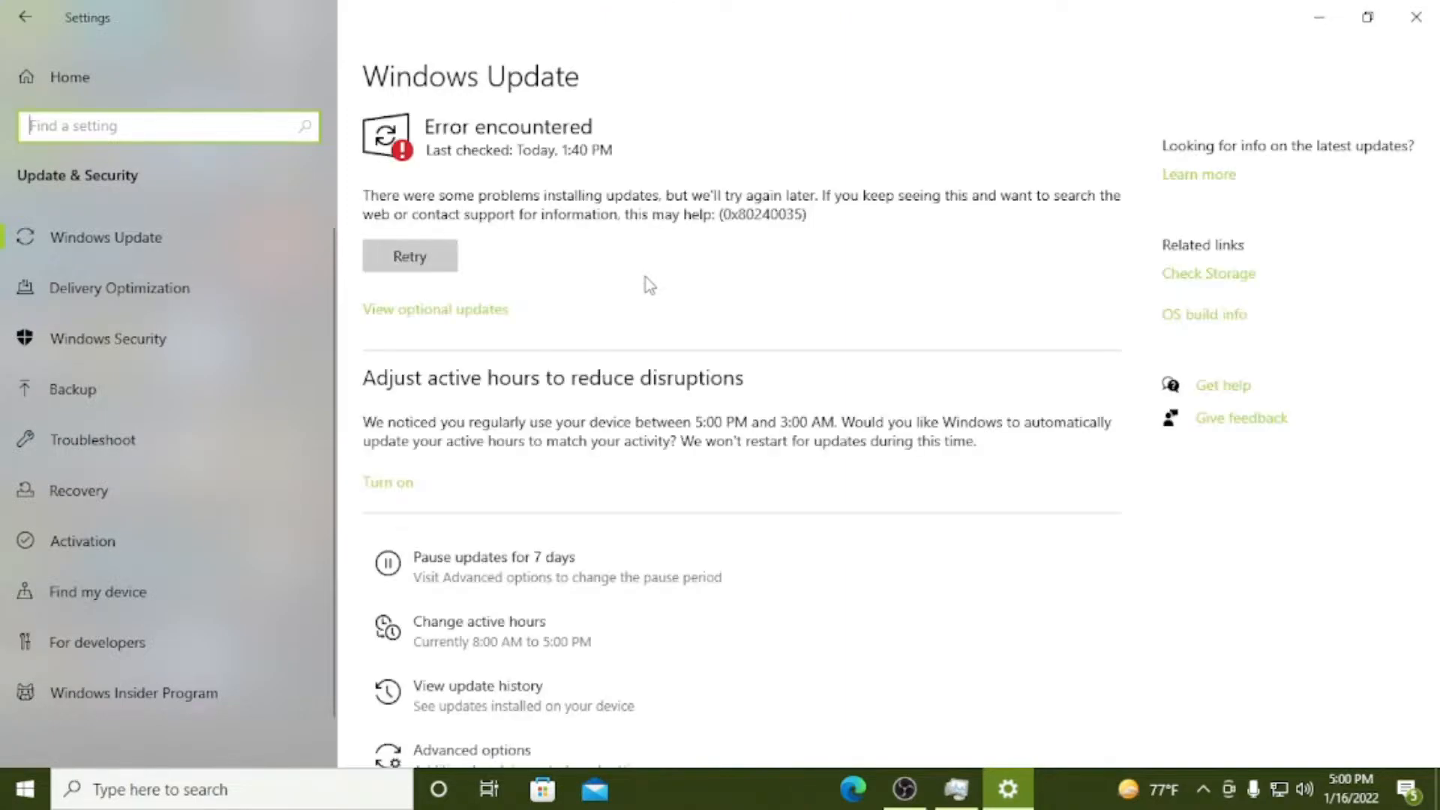
- Download and install all three optional INTEL System driver updates and retry the failed KB5009543 cumulative update
{"action": "left_click", "coordinate": [420, 311]}
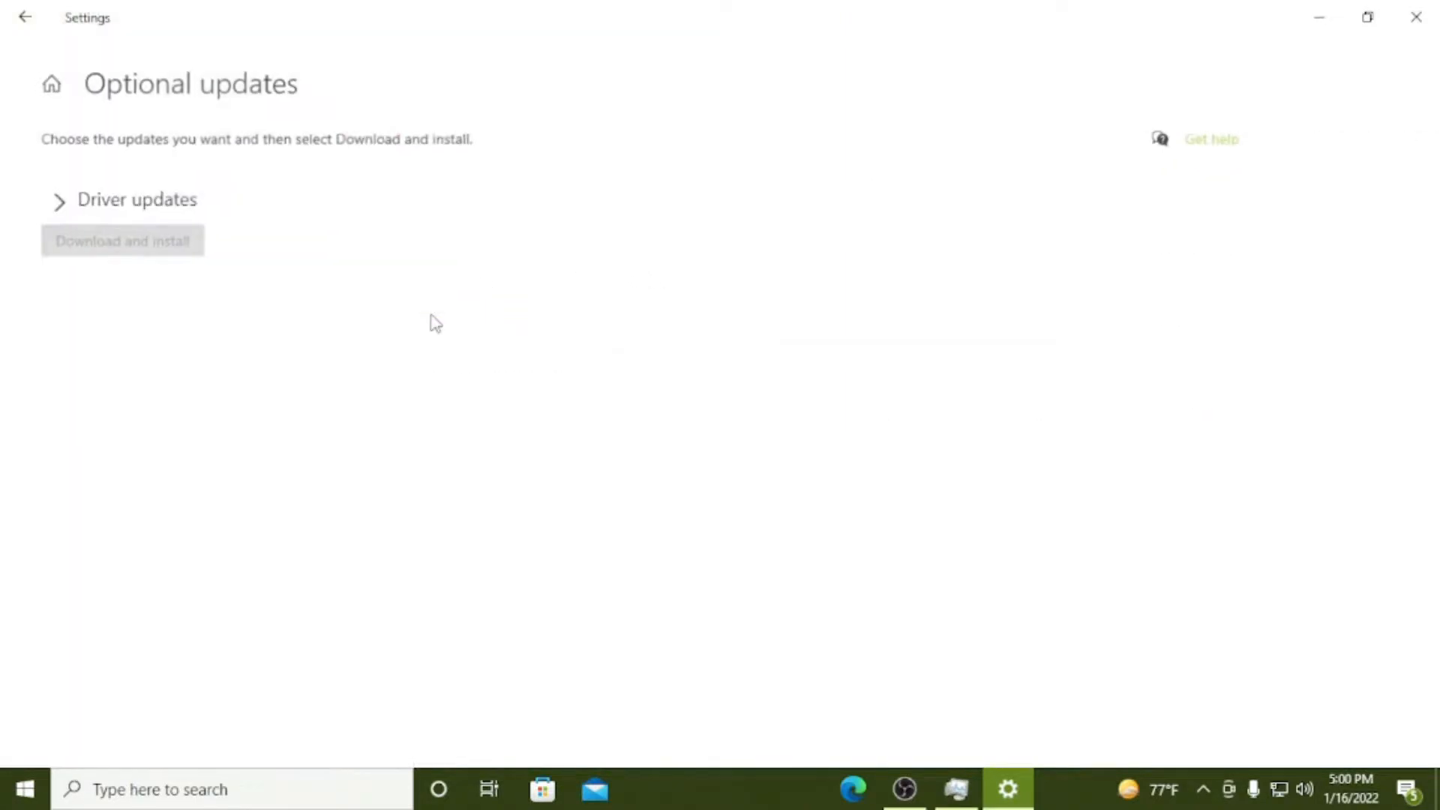
{"action": "left_click", "coordinate": [53, 206]}
{"action": "left_click", "coordinate": [103, 319]}
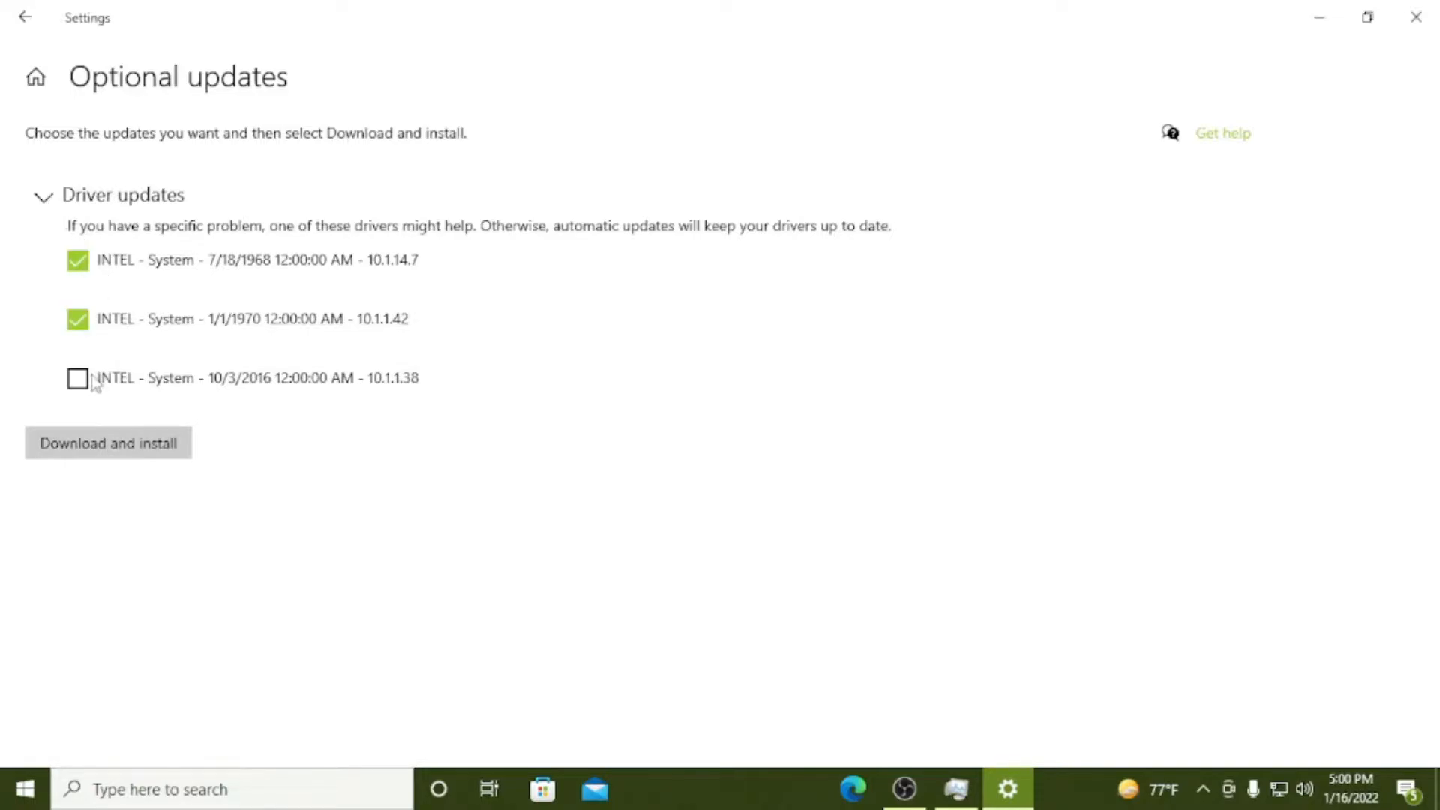
{"action": "left_click", "coordinate": [95, 382]}
{"action": "left_click", "coordinate": [94, 429]}
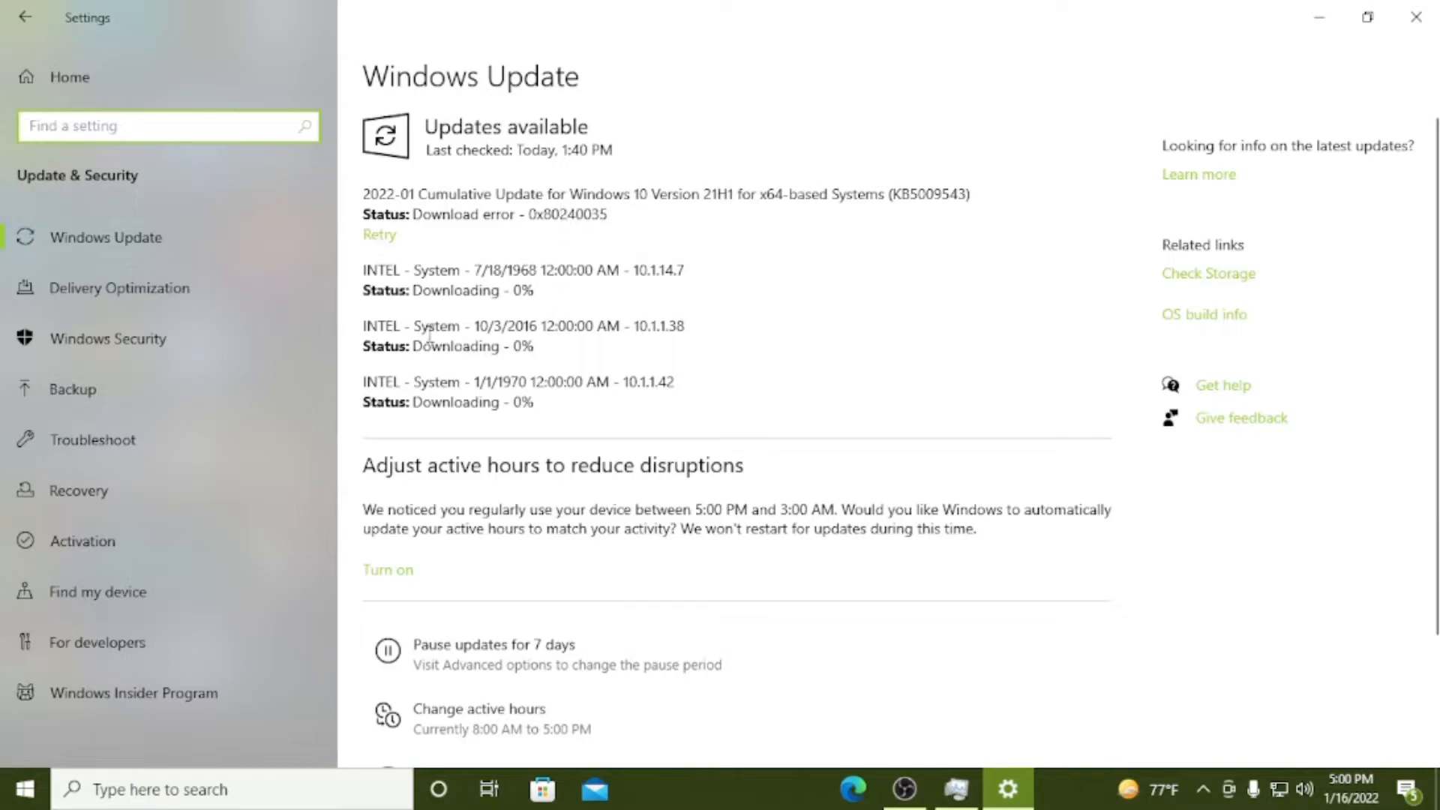
{"action": "left_click", "coordinate": [379, 236]}
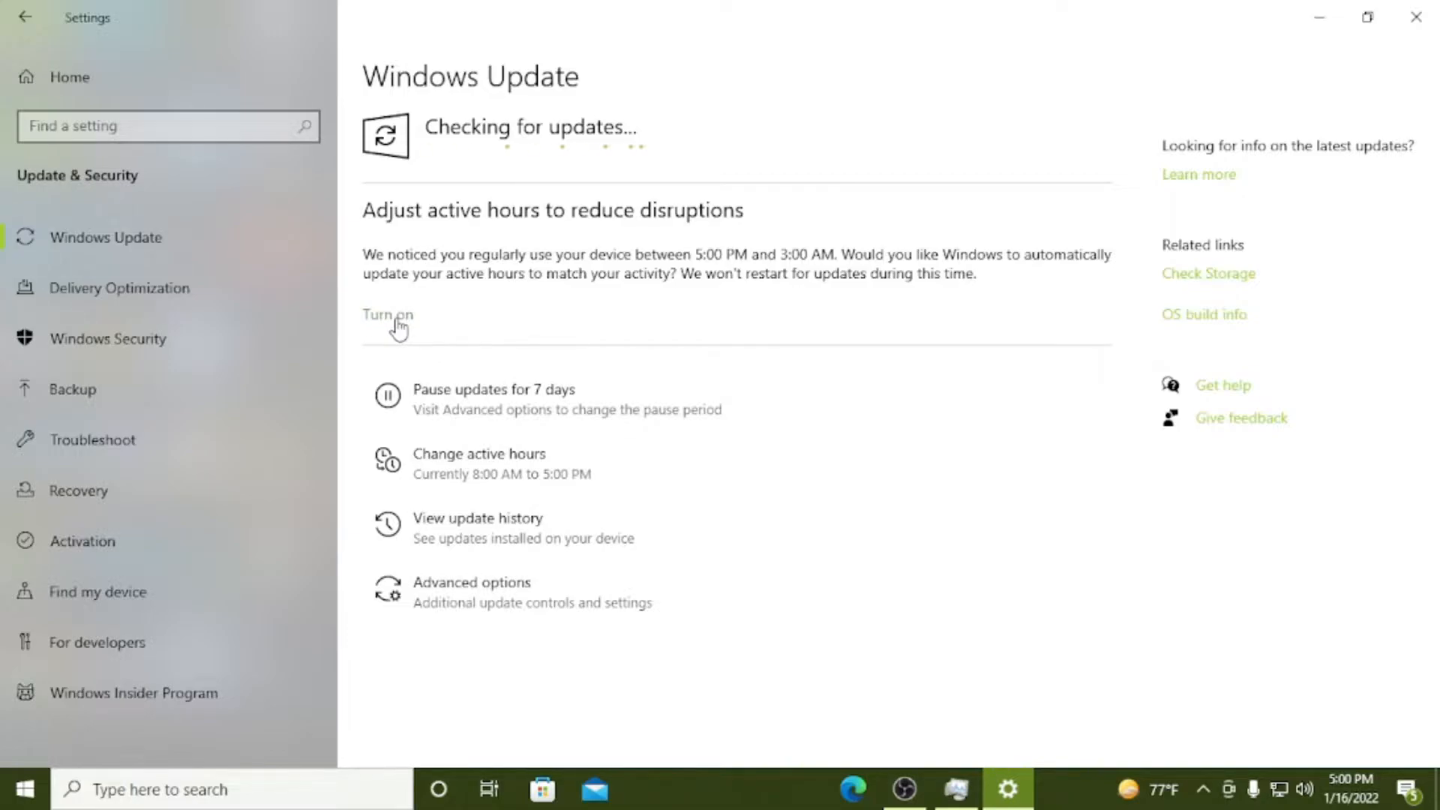
- Minimize the Settings window and refresh the desktop twice
{"action": "left_click", "coordinate": [1320, 17]}
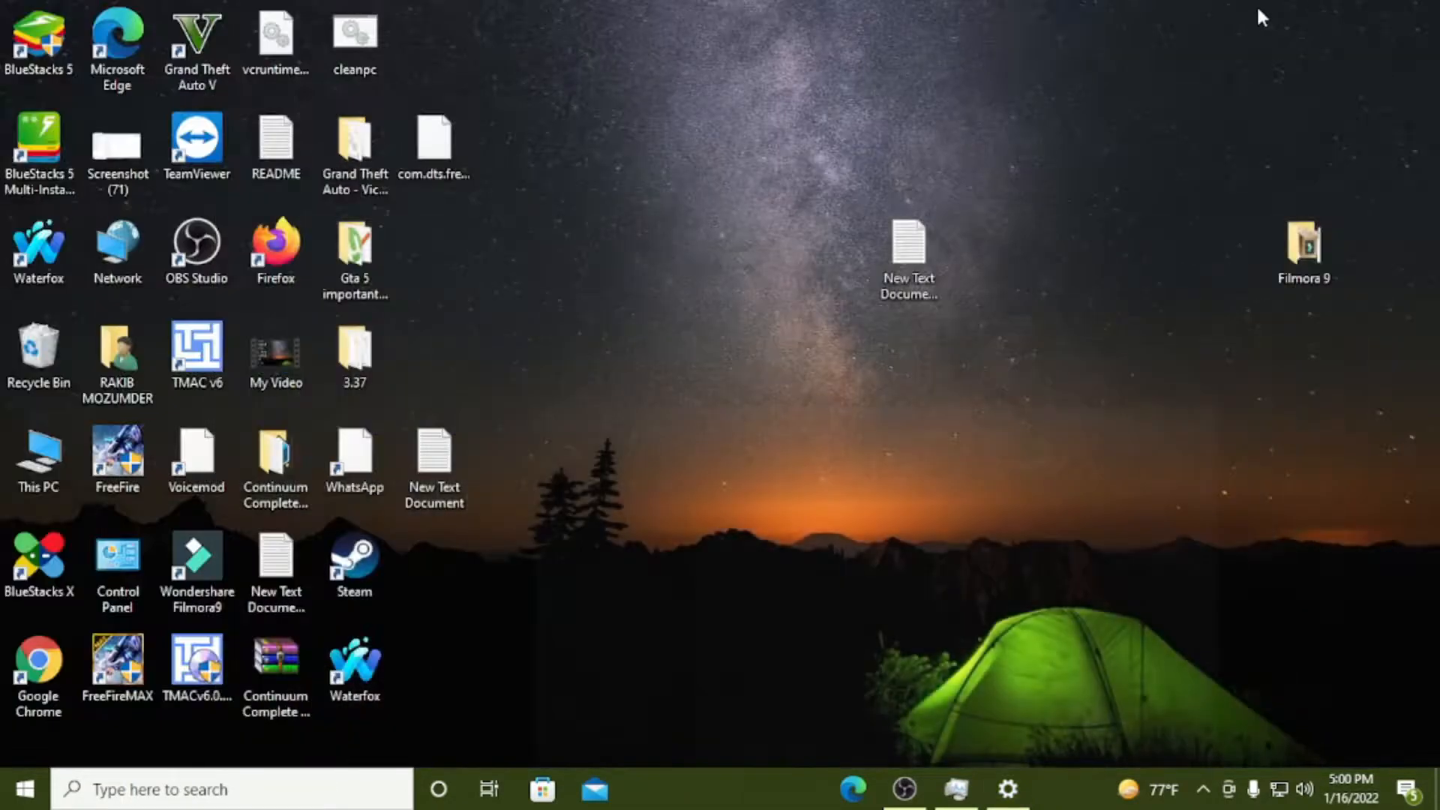
{"action": "right_click", "coordinate": [975, 66]}
{"action": "left_click", "coordinate": [998, 113]}
{"action": "right_click", "coordinate": [870, 91]}
{"action": "left_click", "coordinate": [912, 151]}
- Bring Task Manager back up and check the disk usage of the running processes
{"action": "left_click", "coordinate": [905, 789]}
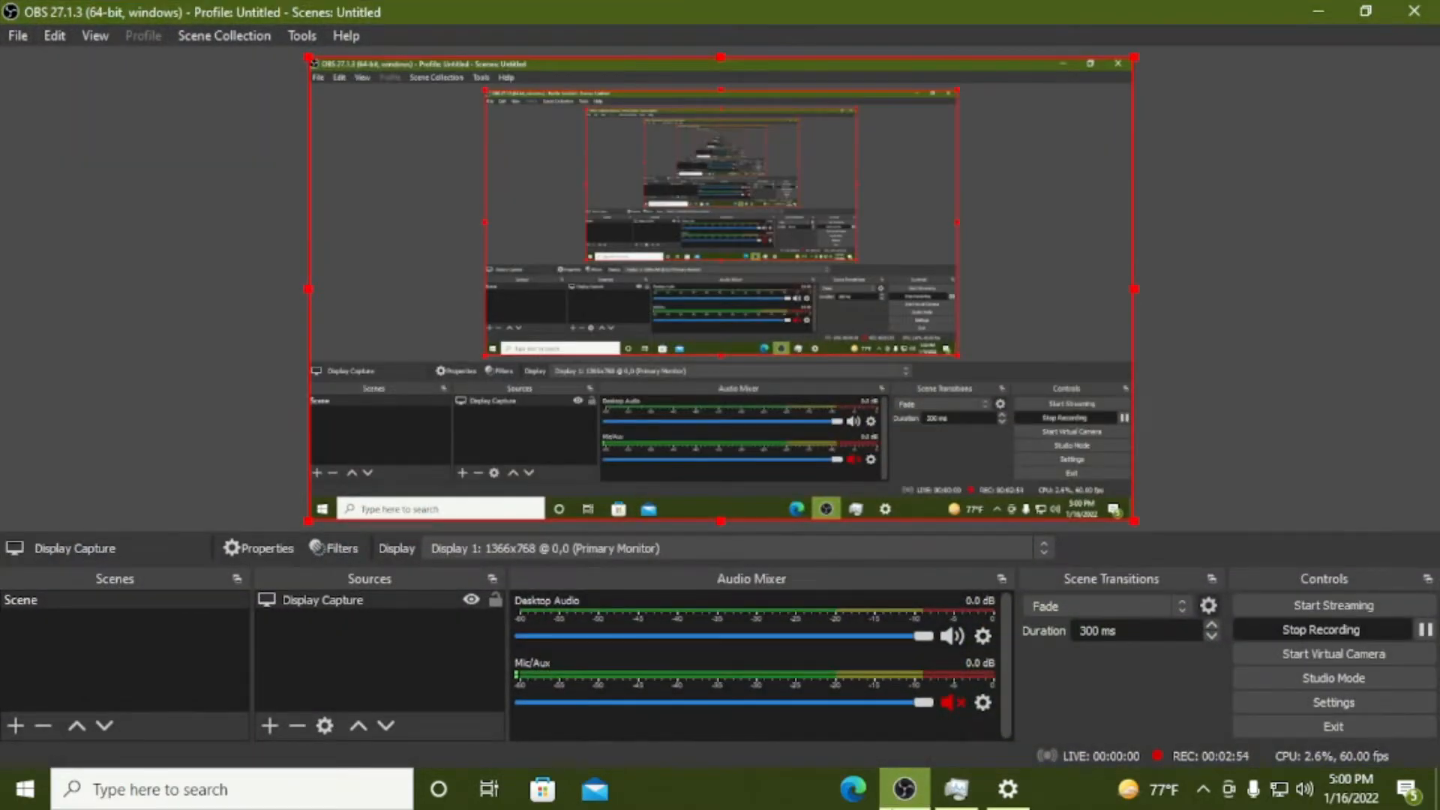
{"action": "left_click", "coordinate": [905, 789]}
{"action": "left_click", "coordinate": [971, 789]}
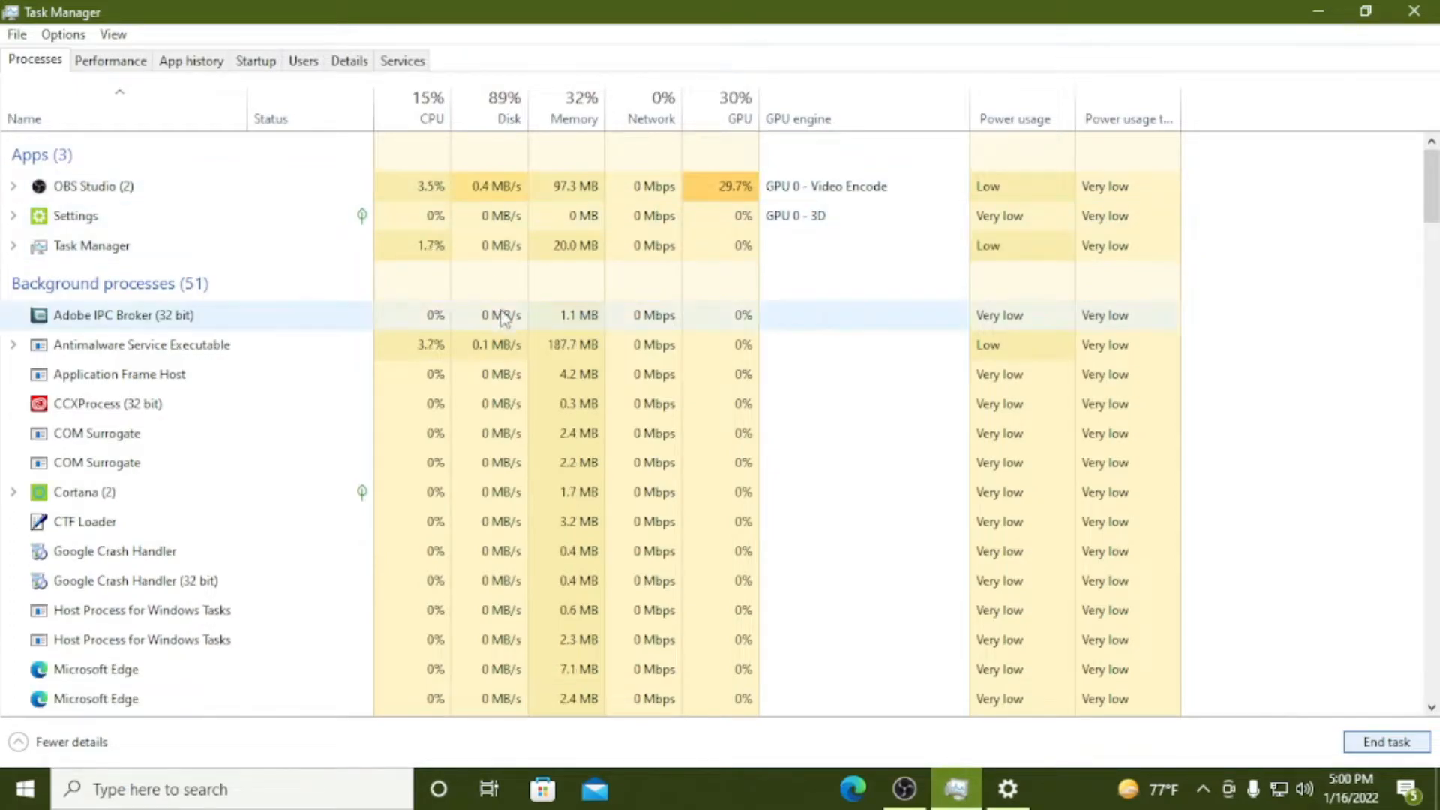
{"action": "left_click_drag", "start_coordinate": [1433, 214], "coordinate": [1435, 248]}
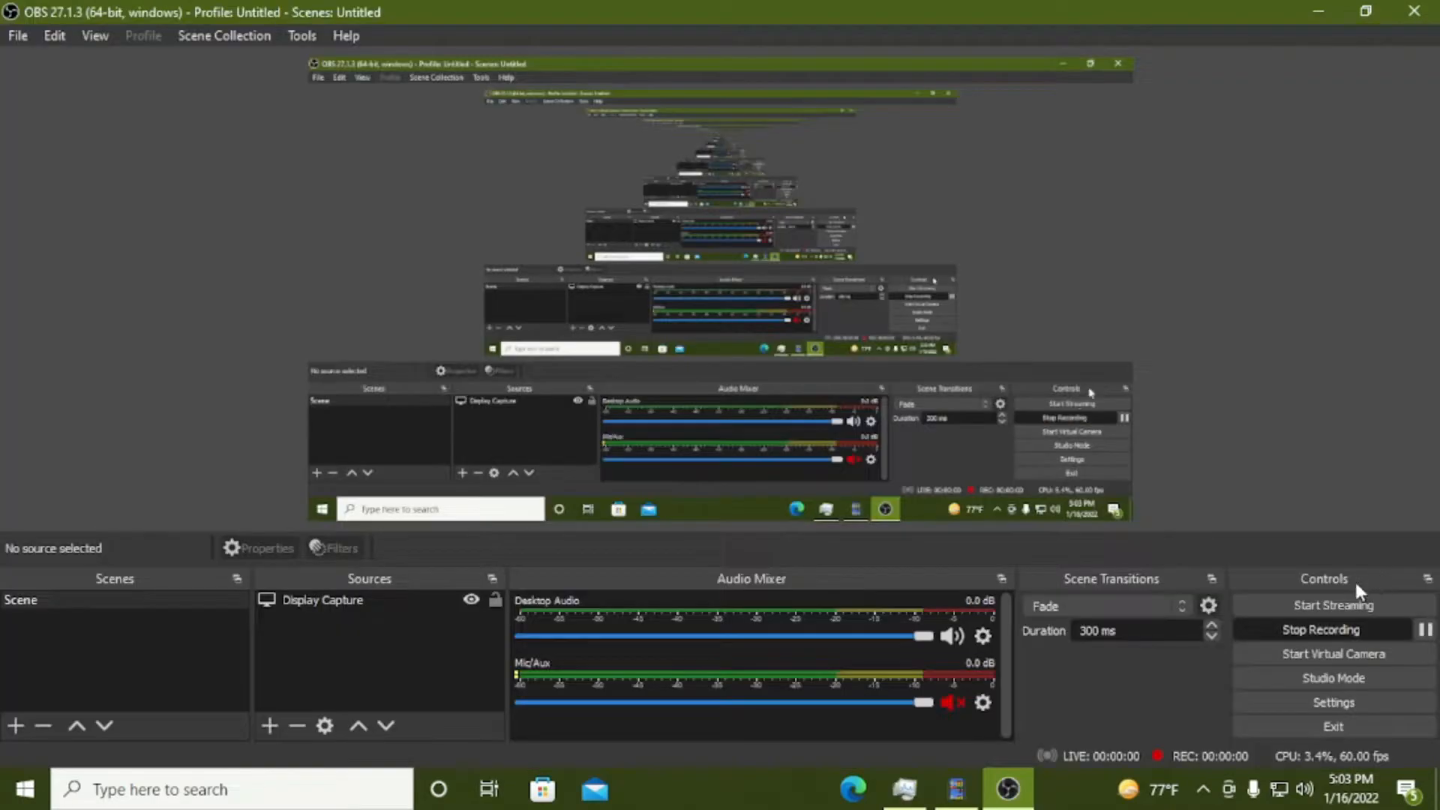
- Examine the background processes' disk usage in Task Manager, selecting the Microsoft Windows Search Indexer, and collapse the detailed view
{"action": "left_click", "coordinate": [1317, 11]}
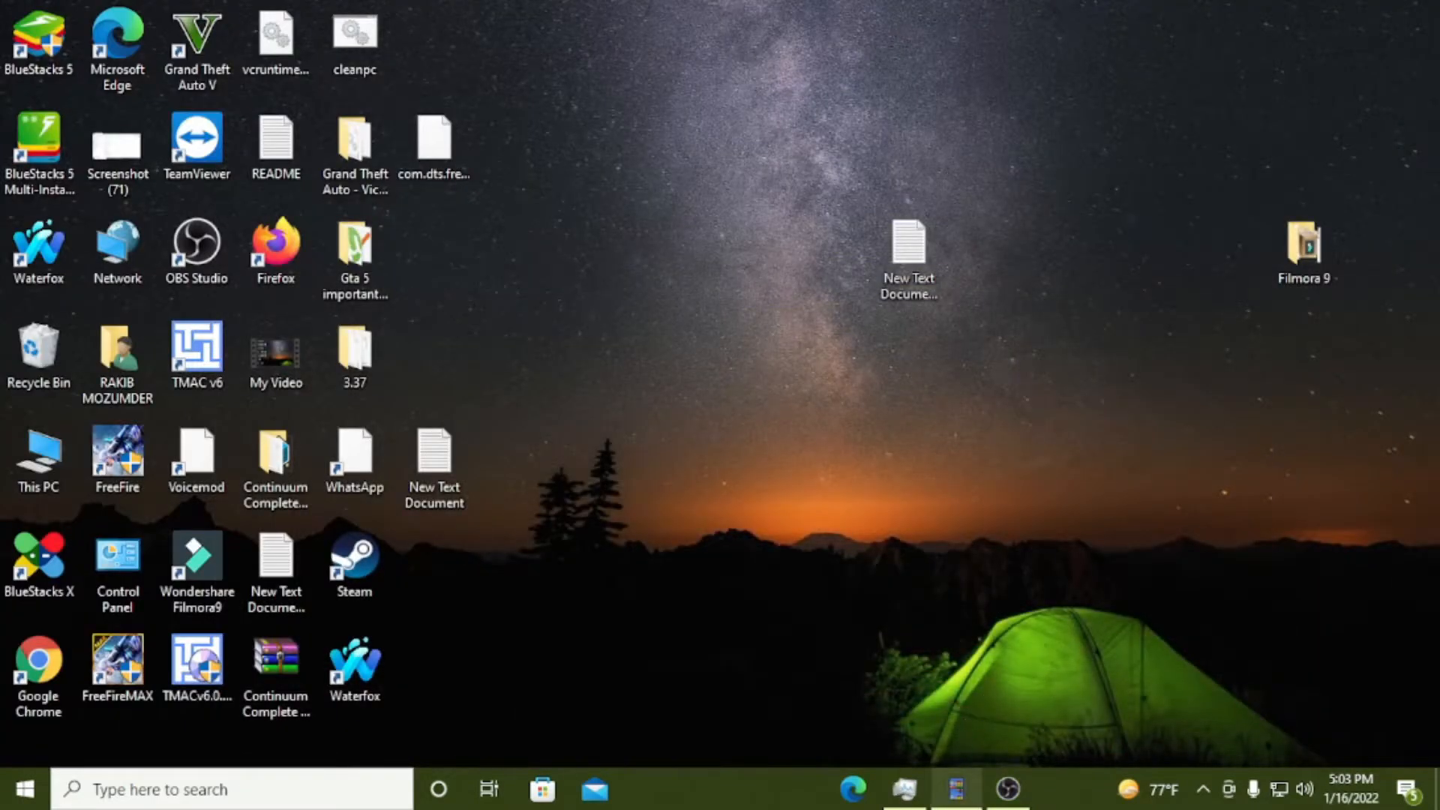
{"action": "left_click", "coordinate": [956, 789]}
{"action": "left_click", "coordinate": [904, 790]}
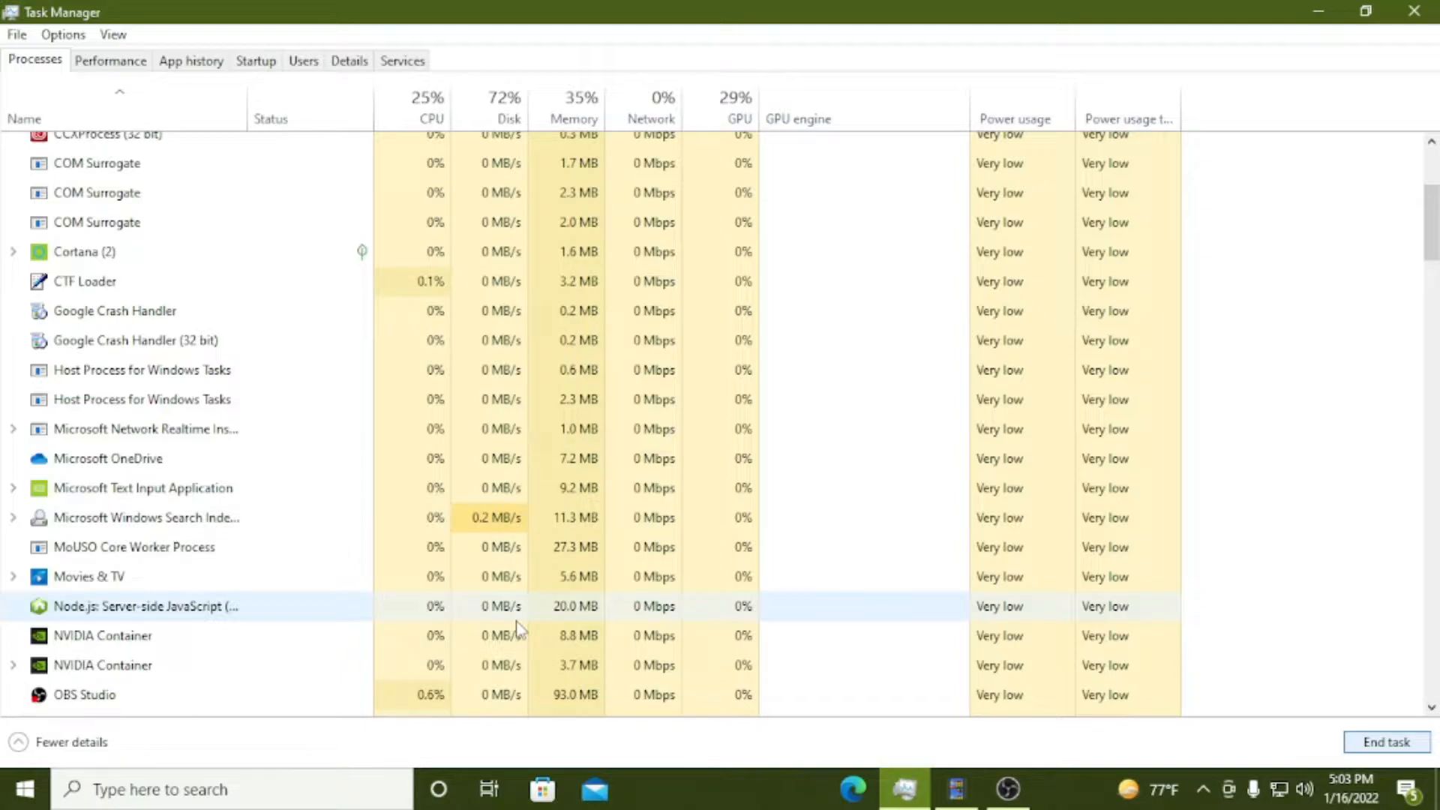
{"action": "left_click_drag", "start_coordinate": [1431, 221], "coordinate": [1274, 712]}
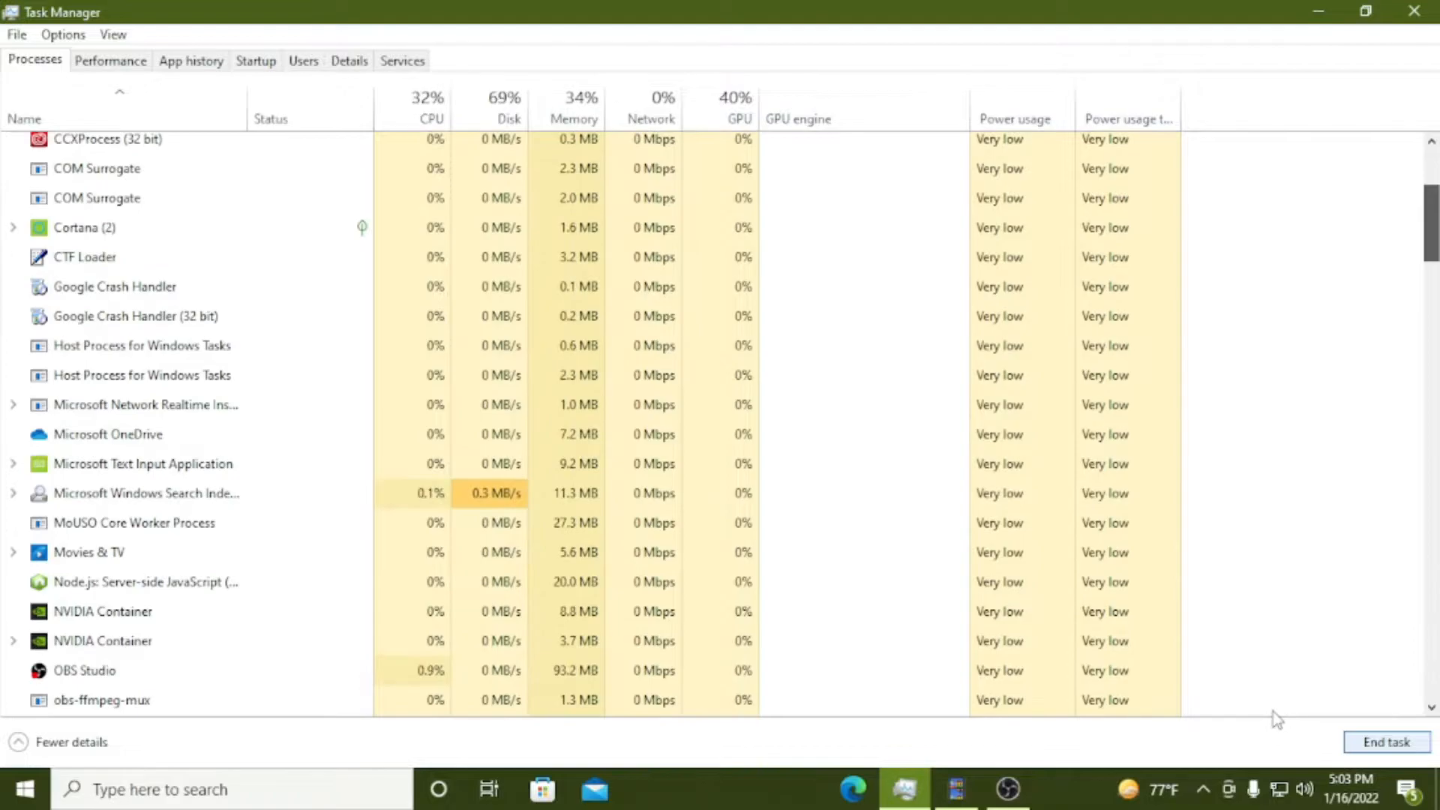
{"action": "left_click", "coordinate": [495, 493]}
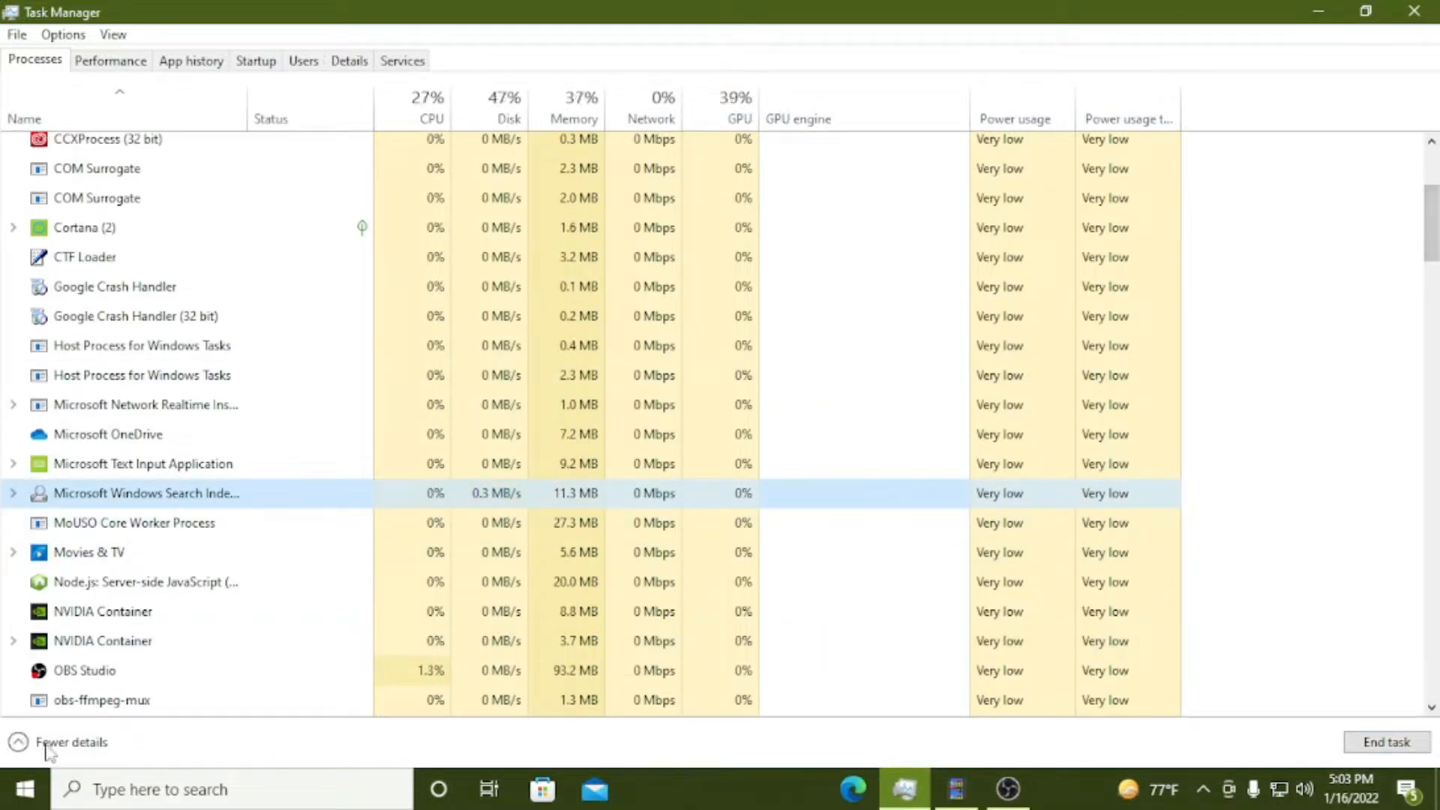
{"action": "left_click", "coordinate": [18, 743]}
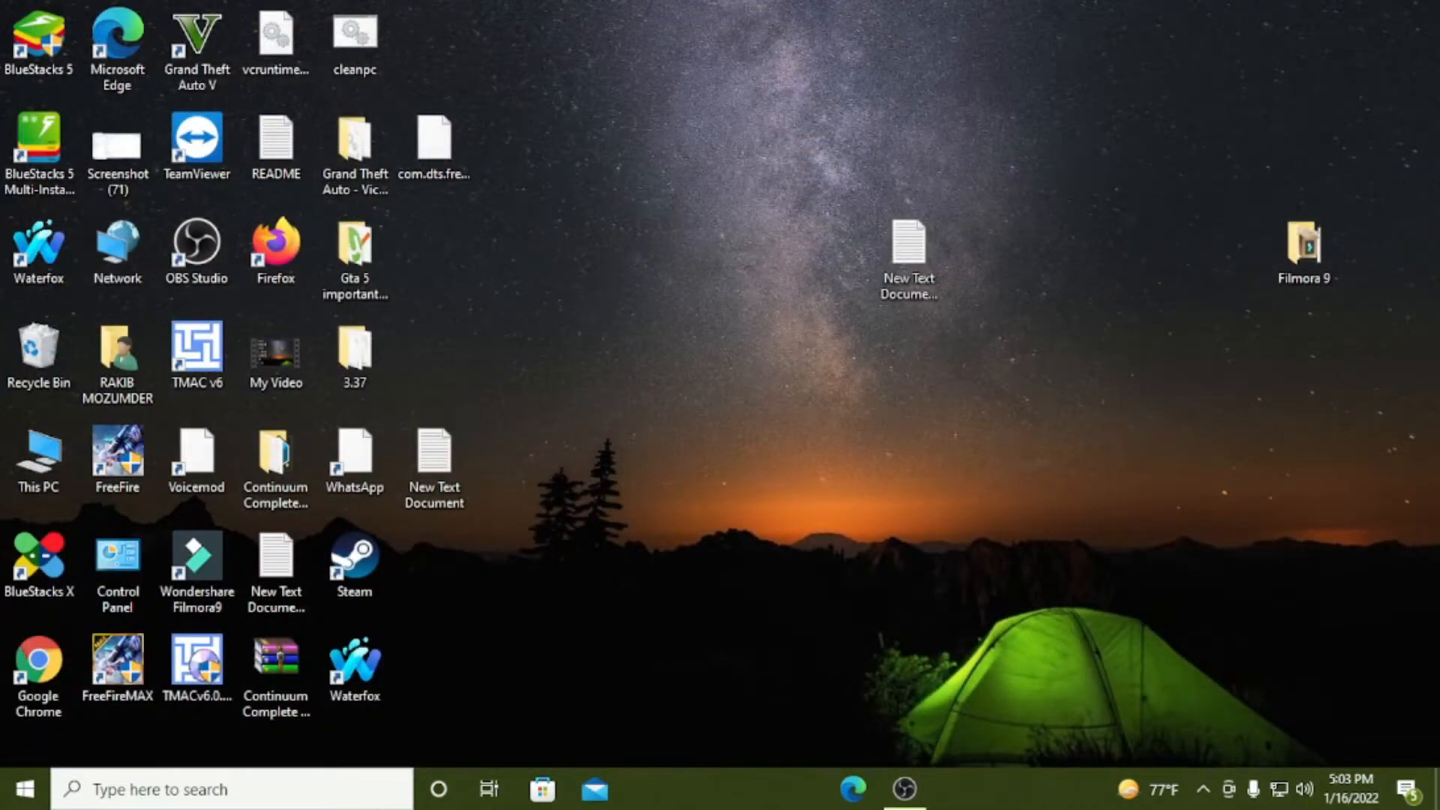
- Reopen Task Manager, expand it to the detailed view and maximize its window
{"action": "right_click", "coordinate": [982, 789]}
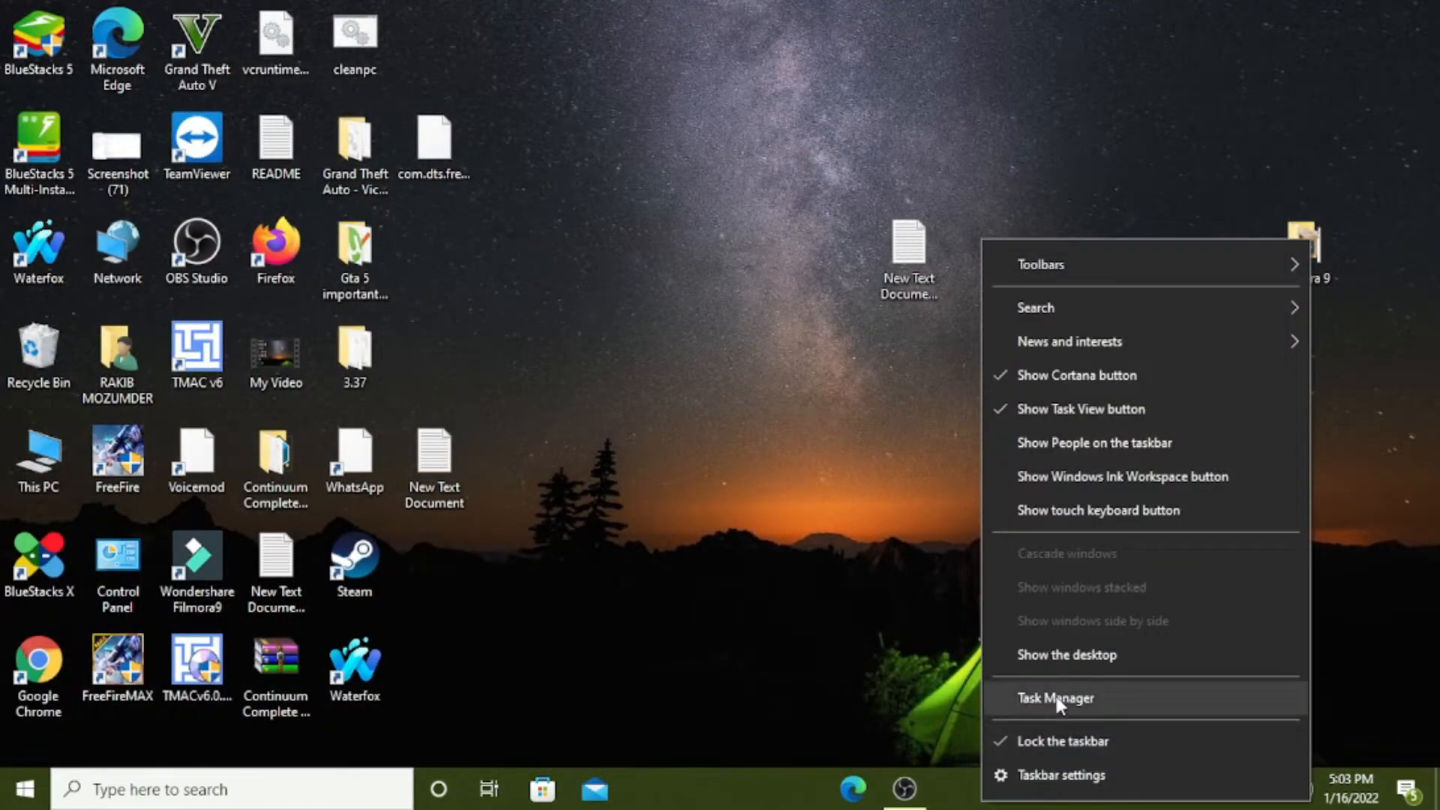
{"action": "left_click", "coordinate": [1055, 699]}
{"action": "left_click", "coordinate": [327, 15]}
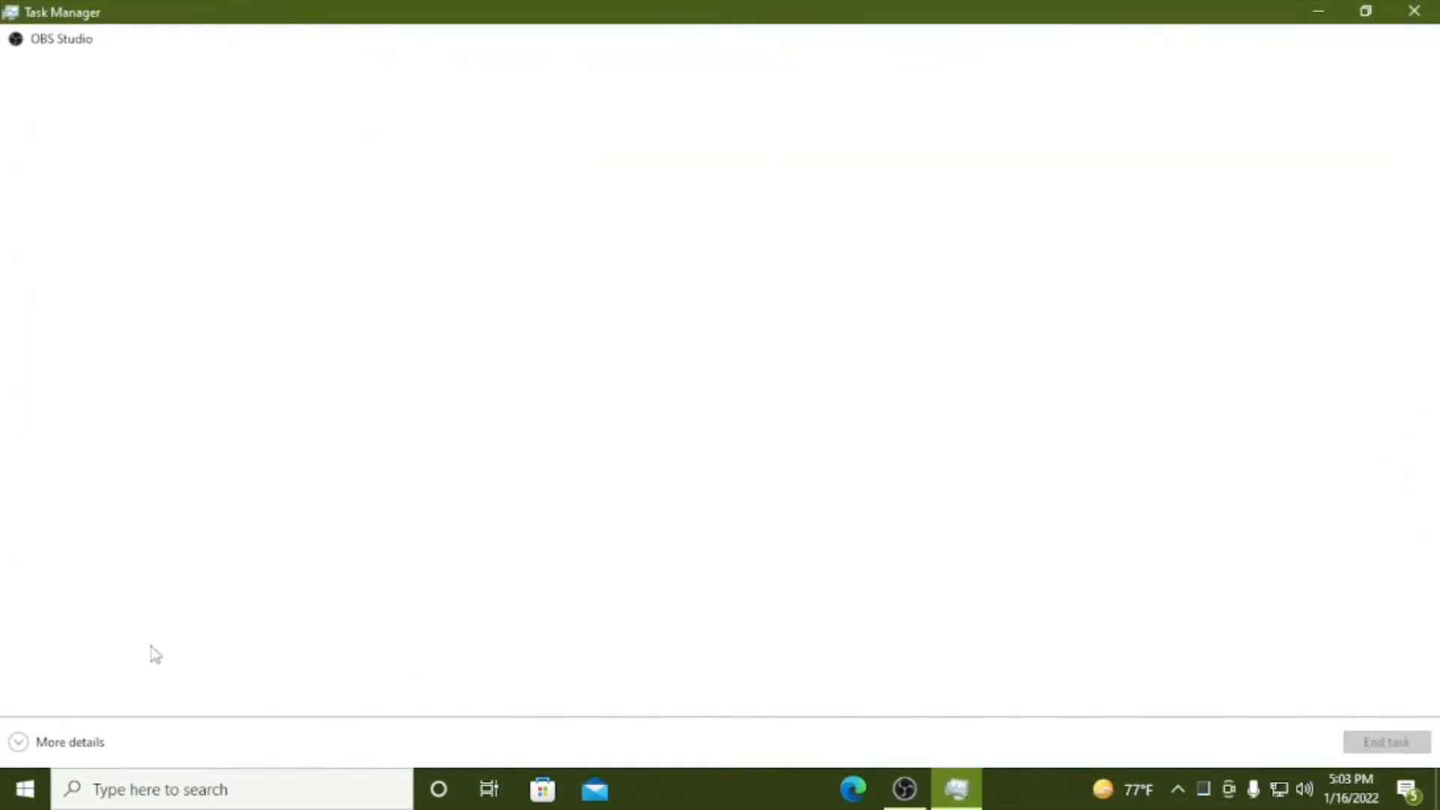
{"action": "left_click", "coordinate": [67, 742]}
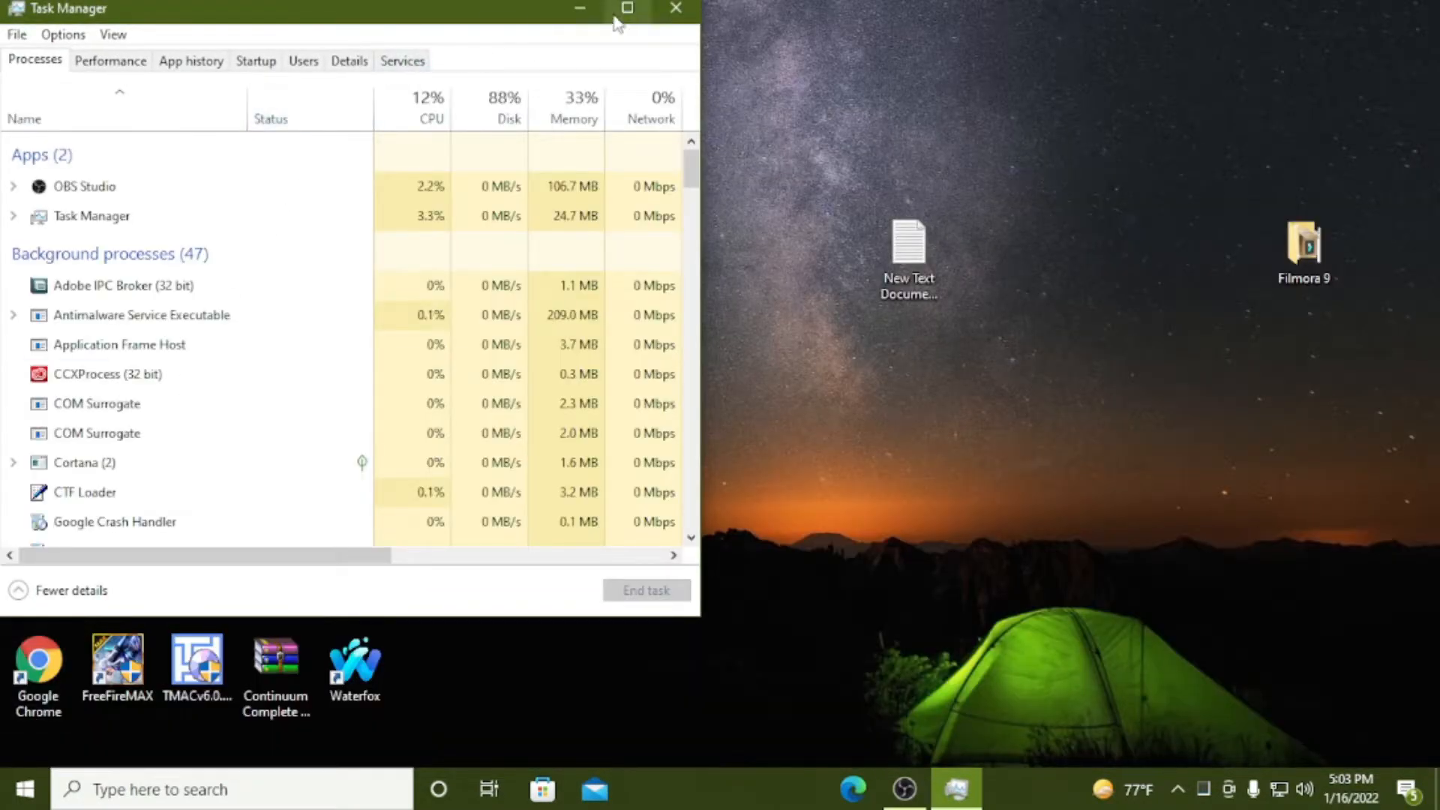
{"action": "left_click", "coordinate": [620, 10]}
- Open the Windows Services console from Task Manager's list of services and maximize its window
{"action": "left_click", "coordinate": [405, 64]}
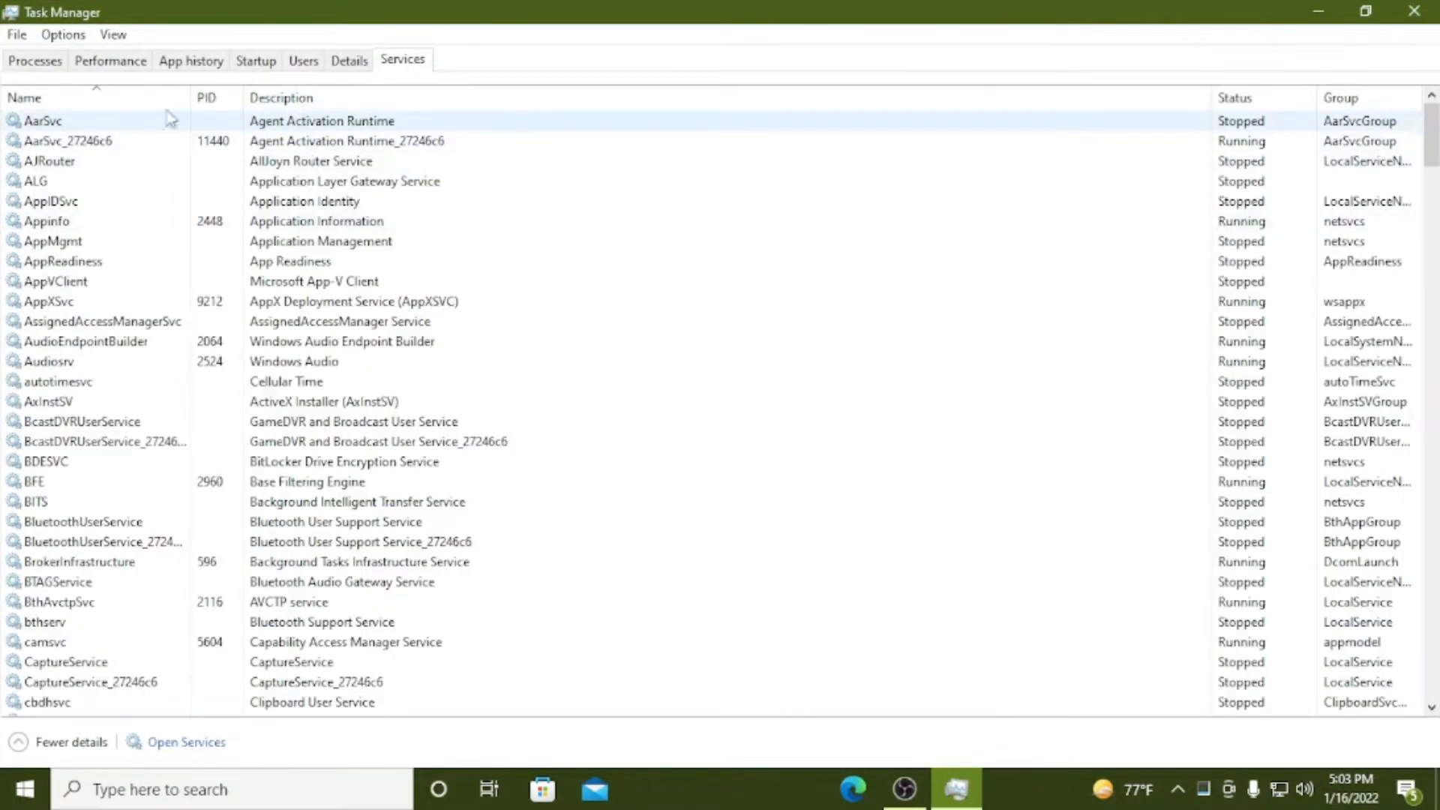
{"action": "left_click", "coordinate": [56, 68]}
{"action": "left_click", "coordinate": [97, 65]}
{"action": "left_click", "coordinate": [41, 64]}
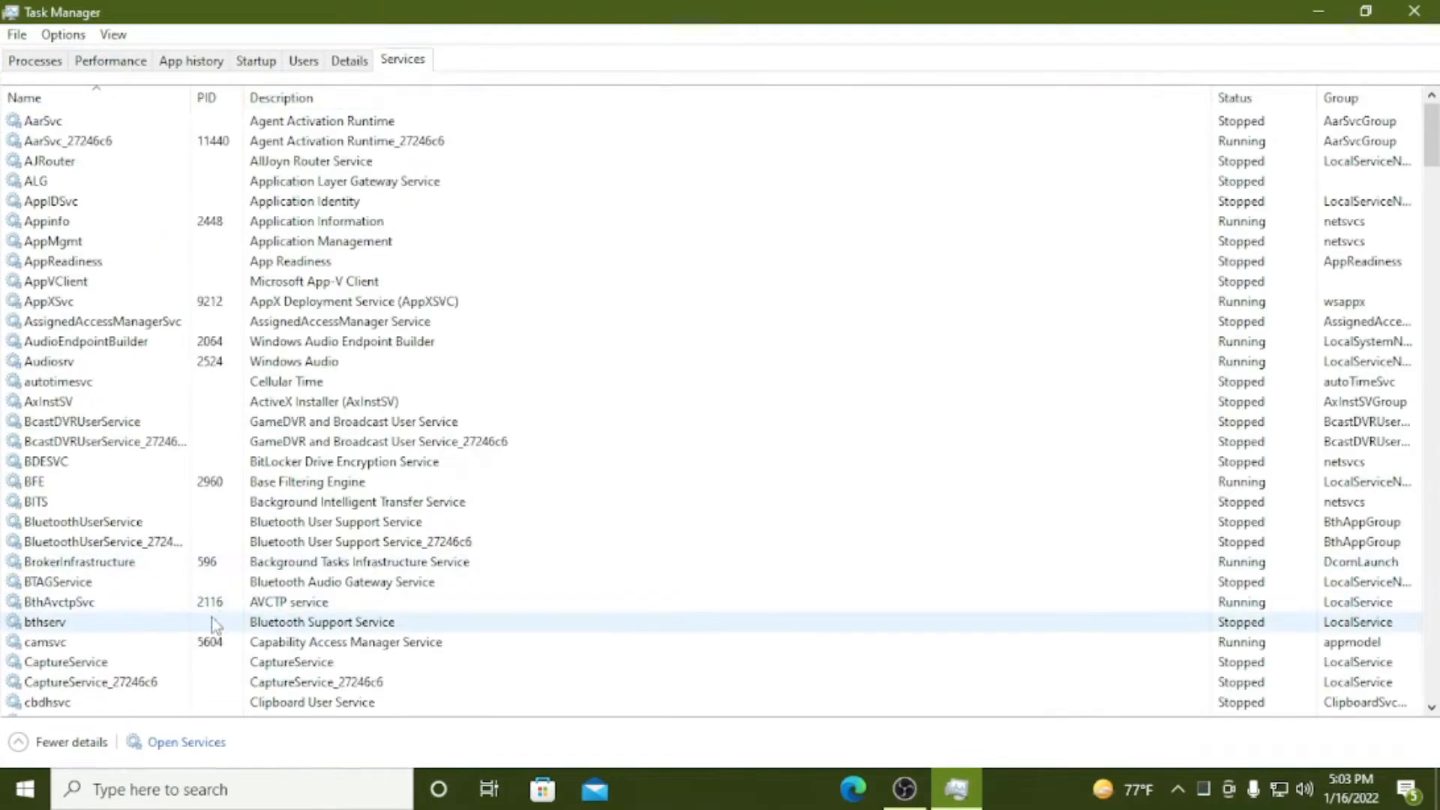
{"action": "left_click", "coordinate": [164, 744]}
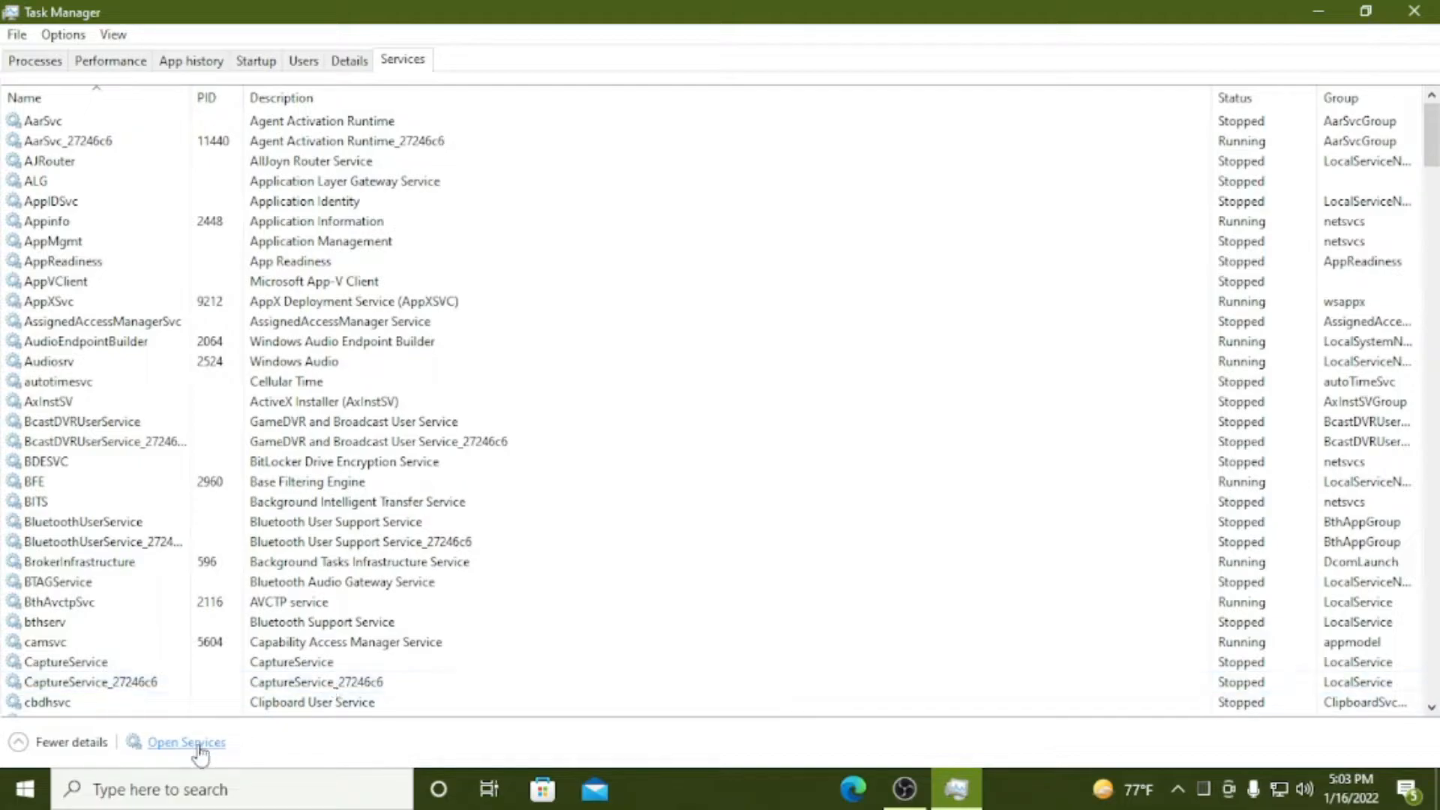
{"action": "left_click", "coordinate": [93, 65]}
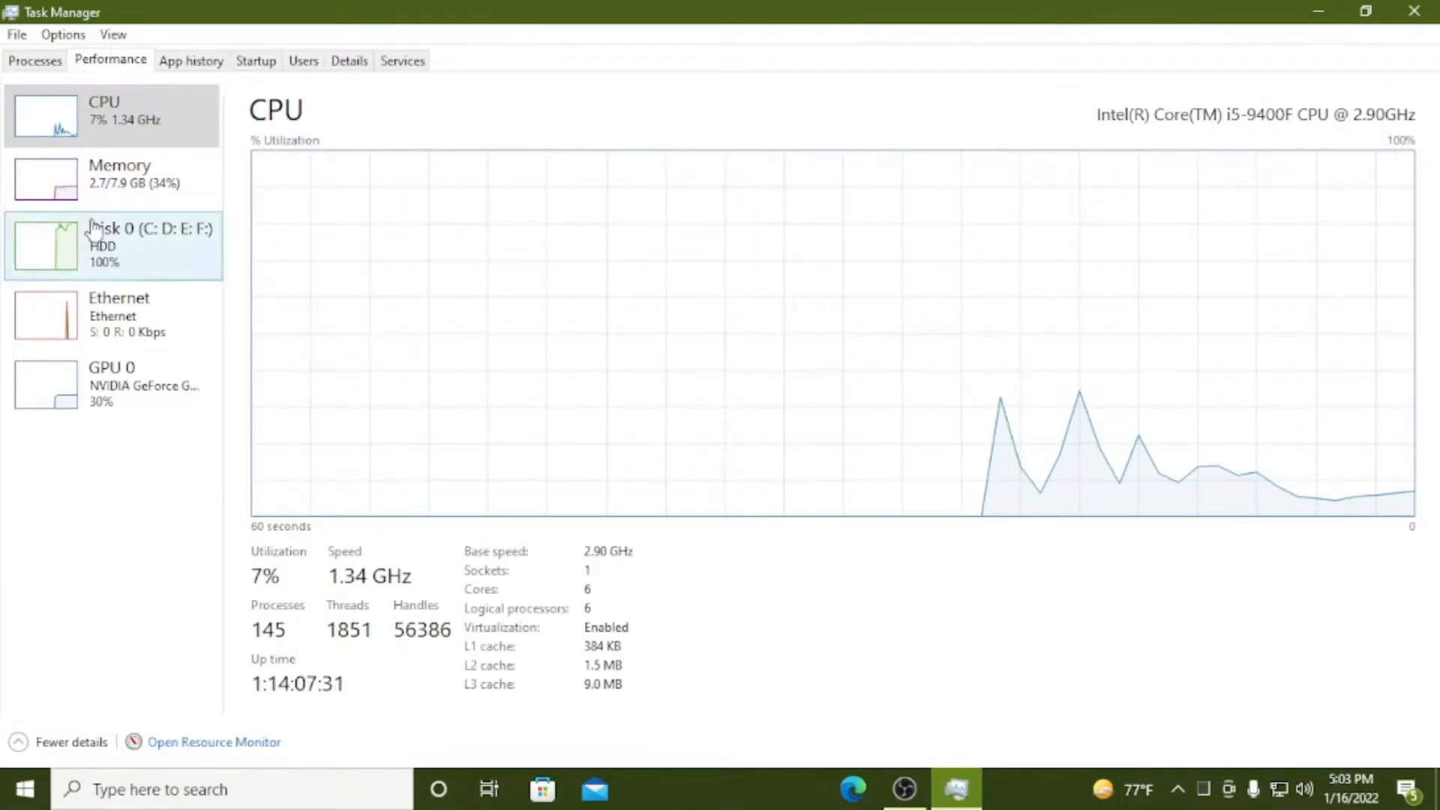
{"action": "left_click", "coordinate": [30, 67]}
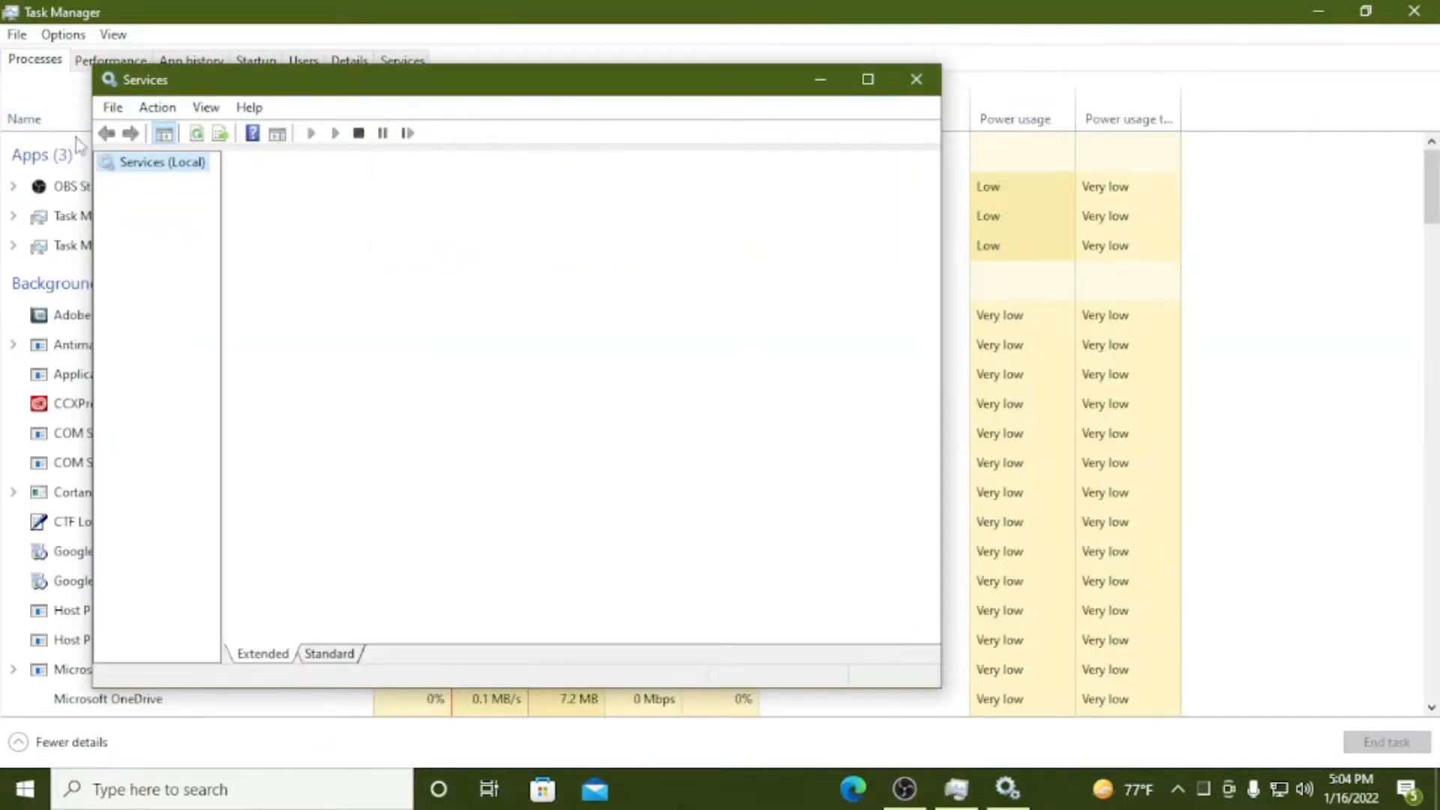
{"action": "left_click", "coordinate": [868, 78]}
- Go through the alphabetical list of Windows services and select the Windows Update service
{"action": "scroll", "coordinate": [870, 413], "scroll_direction": "down", "scroll_amount": 7}
{"action": "scroll", "coordinate": [855, 486], "scroll_direction": "up", "scroll_amount": 7}
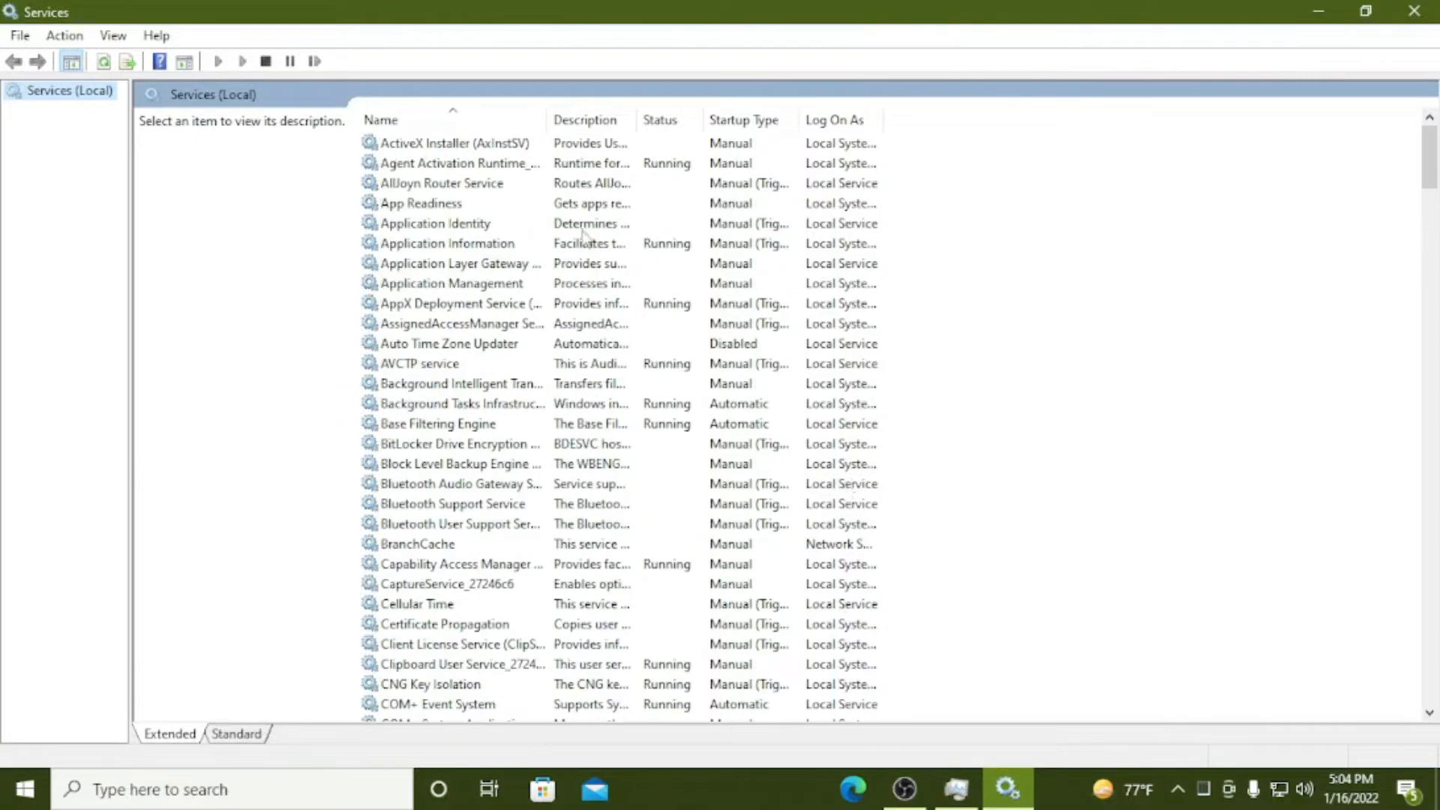
{"action": "left_click", "coordinate": [531, 146]}
{"action": "key", "text": "Down"}
{"action": "key", "text": "Down"}
{"action": "key", "text": "Down"}
{"action": "key", "text": "Down"}
{"action": "key", "text": "Down"}
{"action": "key", "text": "Down"}
{"action": "key", "text": "Down"}
{"action": "key", "text": "Down"}
{"action": "key", "text": "Down"}
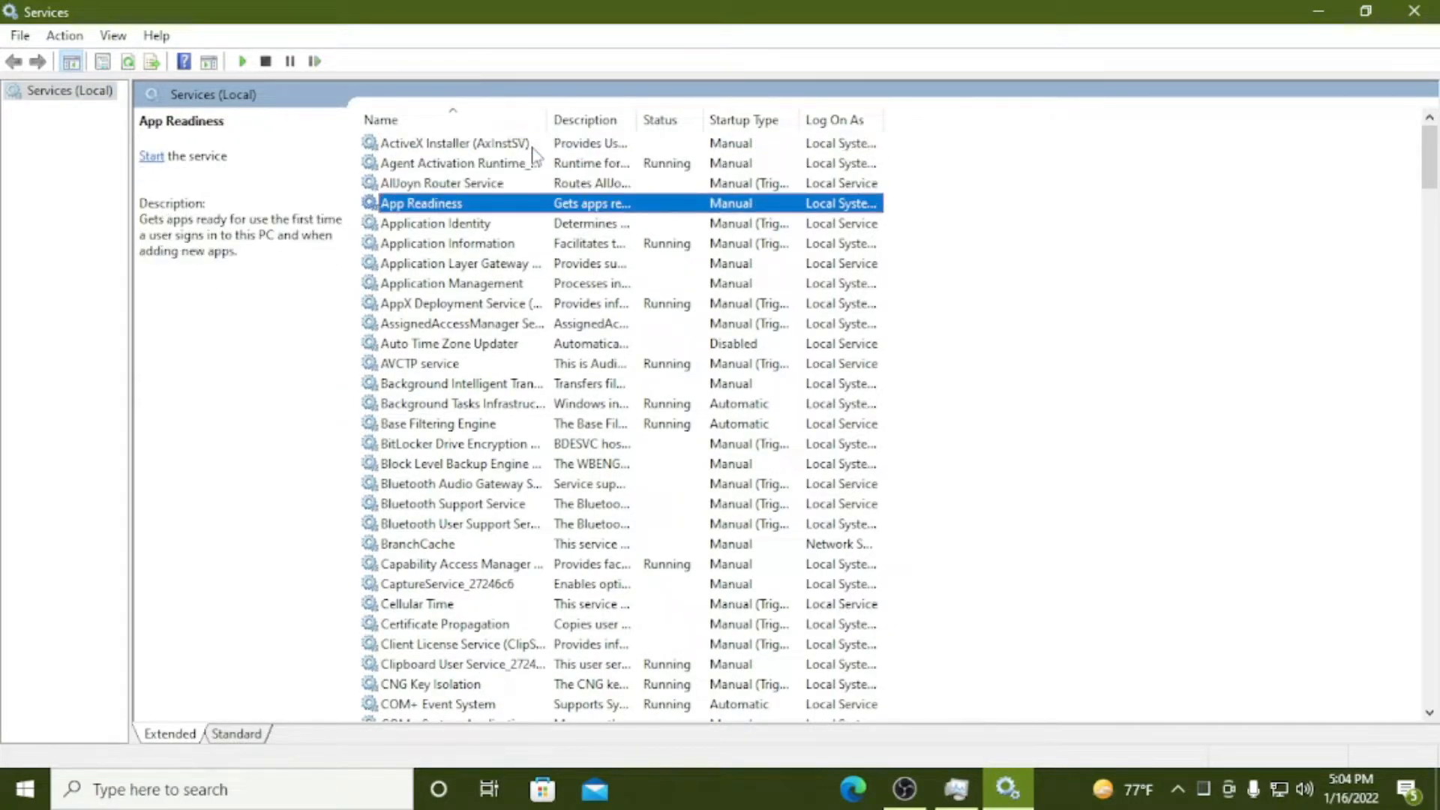
{"action": "key", "text": "Down"}
{"action": "key", "text": "Down"}
{"action": "key", "text": "Down"}
{"action": "key", "text": "Down"}
{"action": "key", "text": "Down"}
{"action": "key", "text": "Down"}
{"action": "key", "text": "Down"}
{"action": "key", "text": "Down"}
{"action": "key", "text": "Down"}
{"action": "key", "text": "Down"}
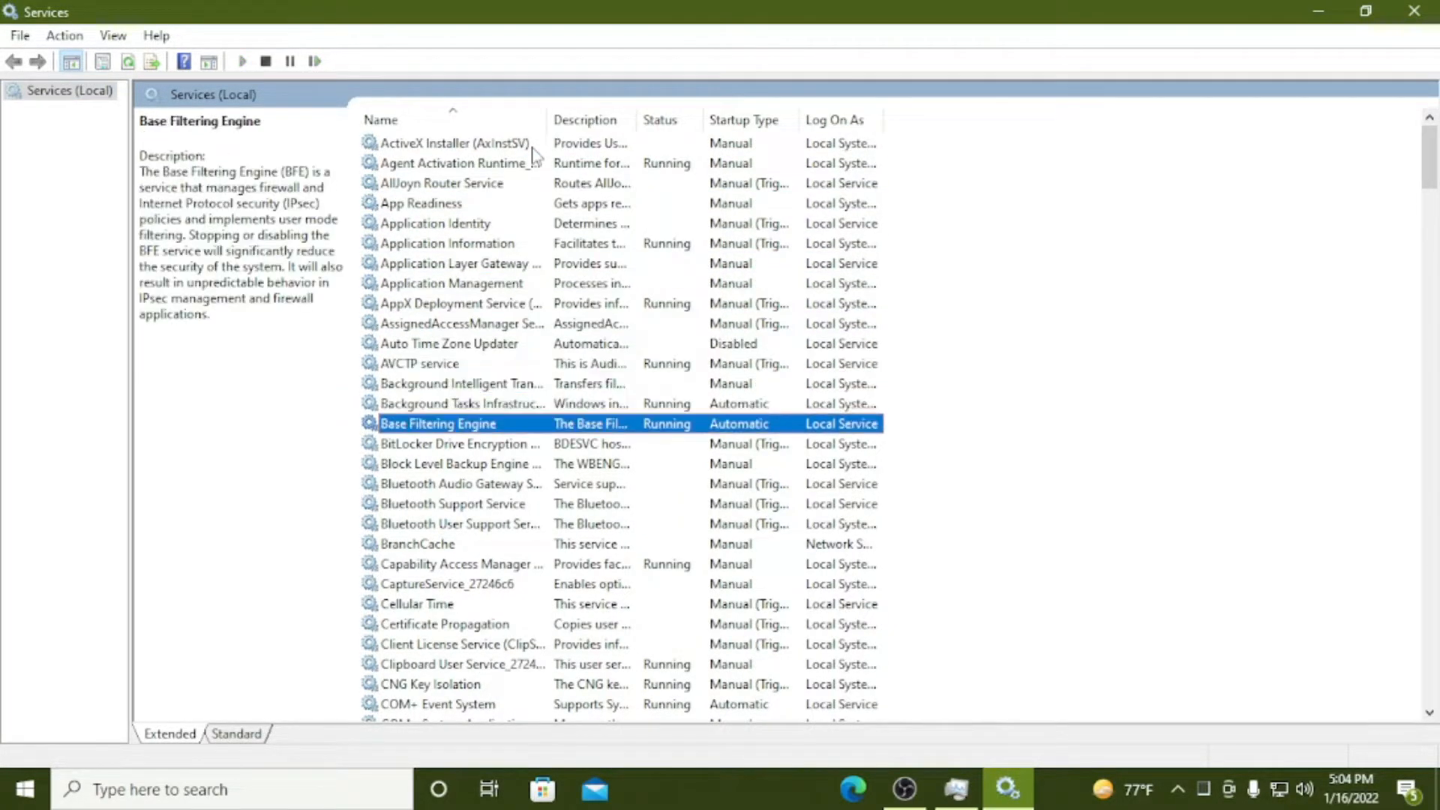
{"action": "key", "text": "Down"}
{"action": "key", "text": "Down"}
{"action": "key", "text": "Down"}
{"action": "key", "text": "Down"}
{"action": "key", "text": "Down"}
{"action": "key", "text": "Down"}
{"action": "key", "text": "Down"}
{"action": "key", "text": "Down"}
{"action": "key", "text": "Down"}
{"action": "key", "text": "Down"}
{"action": "key", "text": "Down"}
{"action": "key", "text": "Down"}
{"action": "key", "text": "Down"}
{"action": "key", "text": "Down"}
{"action": "key", "text": "Down"}
{"action": "key", "text": "Down"}
{"action": "key", "text": "Down"}
{"action": "key", "text": "Down"}
{"action": "key", "text": "Down"}
{"action": "key", "text": "Down"}
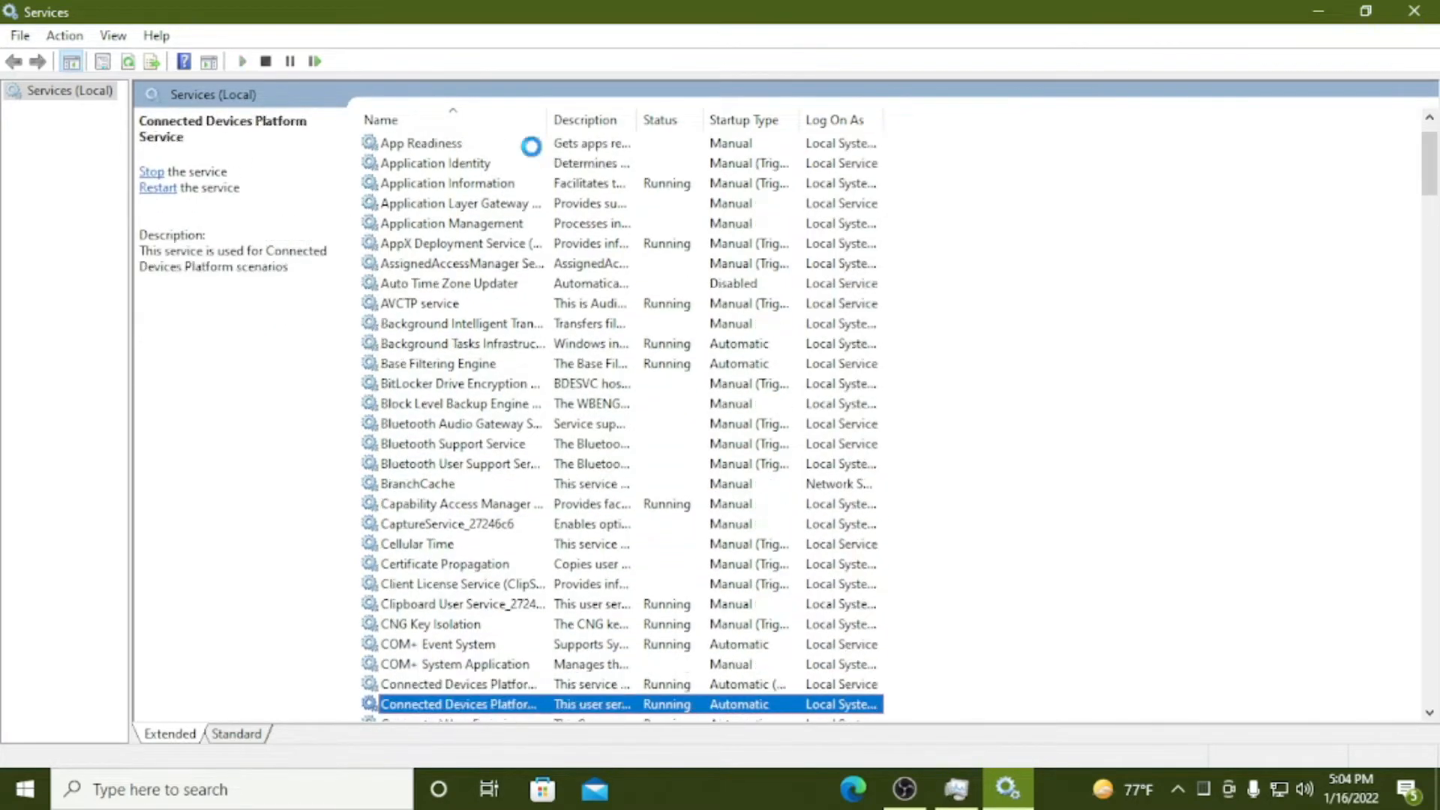
{"action": "key", "text": "Down"}
{"action": "key", "text": "Down"}
{"action": "key", "text": "Down"}
{"action": "key", "text": "Down"}
{"action": "key", "text": "Down"}
{"action": "key", "text": "Down"}
{"action": "key", "text": "Down"}
{"action": "key", "text": "Down"}
{"action": "key", "text": "Down"}
{"action": "key", "text": "Down"}
{"action": "key", "text": "Down"}
{"action": "key", "text": "Down"}
{"action": "key", "text": "Down"}
{"action": "key", "text": "Down"}
{"action": "key", "text": "Down"}
{"action": "key", "text": "Down"}
{"action": "key", "text": "Down"}
{"action": "key", "text": "Down"}
{"action": "key", "text": "Down"}
{"action": "key", "text": "Down"}
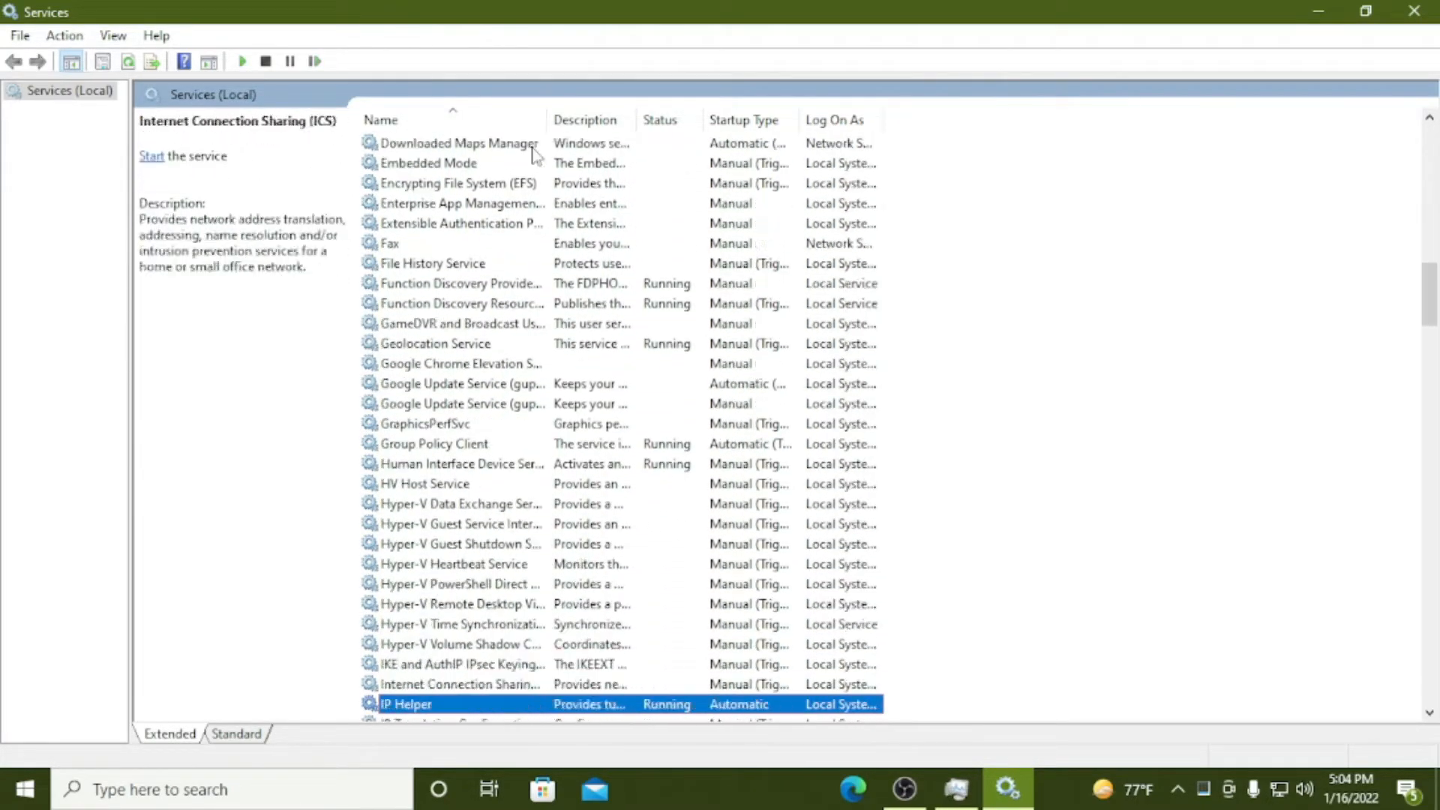
{"action": "key", "text": "Down"}
{"action": "key", "text": "Down"}
{"action": "key", "text": "Down"}
{"action": "key", "text": "Down"}
{"action": "key", "text": "Down"}
{"action": "key", "text": "Down"}
{"action": "key", "text": "Down"}
{"action": "key", "text": "Down"}
{"action": "key", "text": "Down"}
{"action": "key", "text": "Down"}
{"action": "key", "text": "Down"}
{"action": "key", "text": "Down"}
{"action": "key", "text": "Down"}
{"action": "key", "text": "Down"}
{"action": "key", "text": "Down"}
{"action": "key", "text": "Down"}
{"action": "key", "text": "Down"}
{"action": "key", "text": "Down"}
{"action": "key", "text": "Down"}
{"action": "key", "text": "Down"}
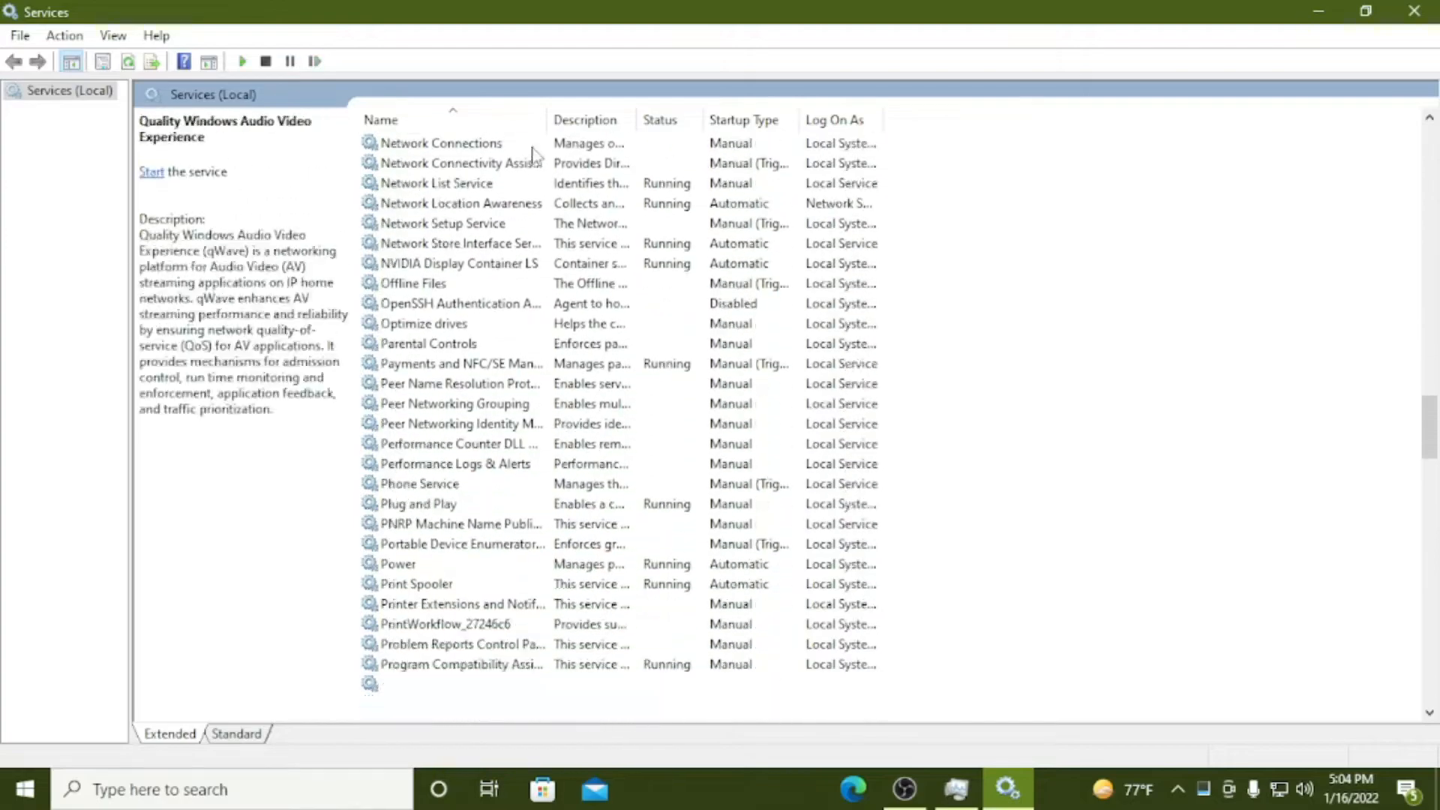
{"action": "key", "text": "Down"}
{"action": "key", "text": "Down"}
{"action": "key", "text": "Down"}
{"action": "key", "text": "Down"}
{"action": "key", "text": "Down"}
{"action": "key", "text": "Down"}
{"action": "key", "text": "Down"}
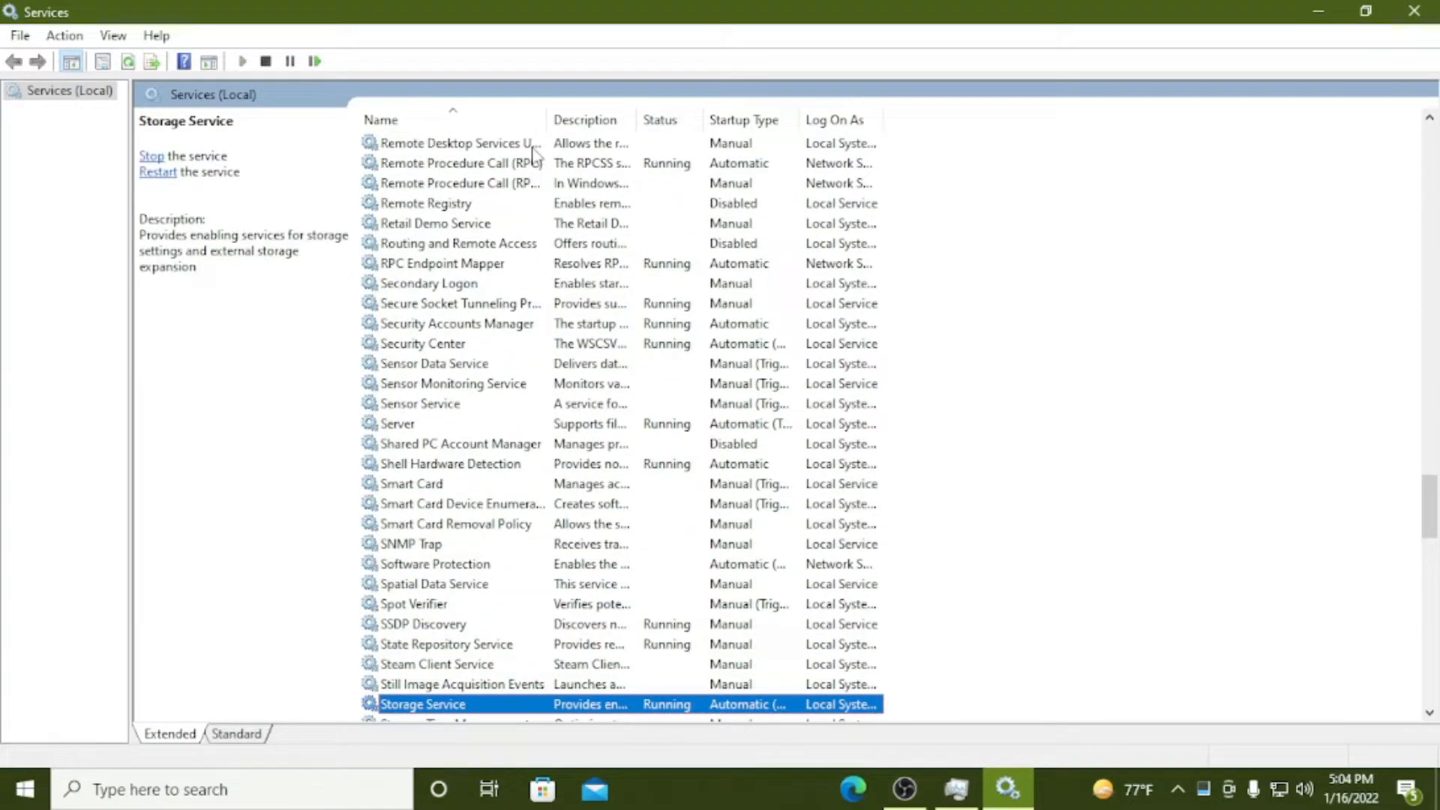
{"action": "key", "text": "Down"}
{"action": "key", "text": "Down"}
{"action": "key", "text": "Down"}
{"action": "key", "text": "Down"}
{"action": "key", "text": "Down"}
{"action": "key", "text": "Down"}
{"action": "key", "text": "Down"}
{"action": "key", "text": "Down"}
{"action": "key", "text": "Down"}
{"action": "key", "text": "Down"}
{"action": "key", "text": "Down"}
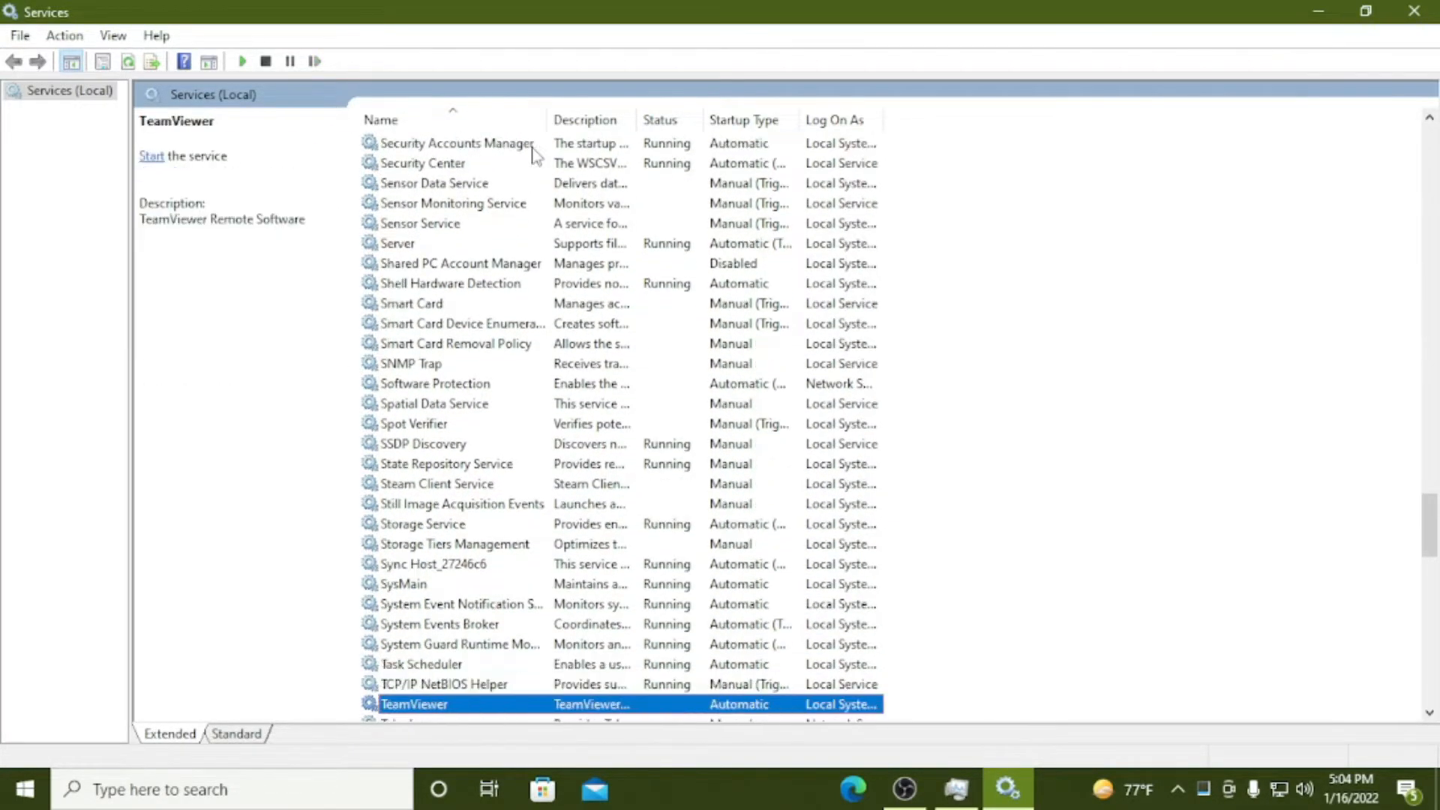
{"action": "key", "text": "Down"}
{"action": "key", "text": "Down"}
{"action": "key", "text": "Down"}
{"action": "key", "text": "Down"}
{"action": "key", "text": "Down"}
{"action": "key", "text": "Down"}
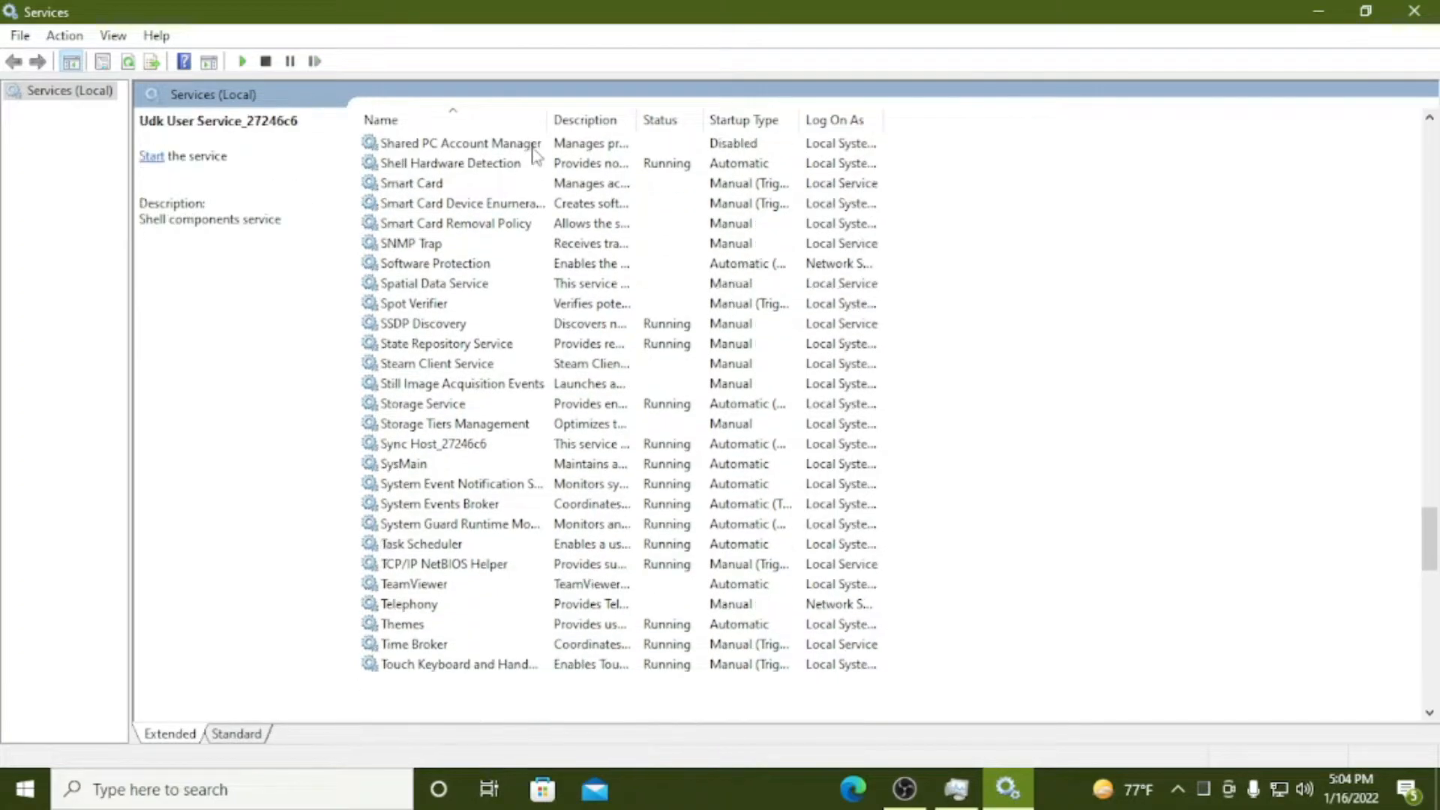
{"action": "key", "text": "Down"}
{"action": "key", "text": "Down"}
{"action": "key", "text": "Down"}
{"action": "key", "text": "Down"}
{"action": "key", "text": "Down"}
{"action": "key", "text": "Down"}
{"action": "key", "text": "Down"}
{"action": "key", "text": "Down"}
{"action": "key", "text": "Down"}
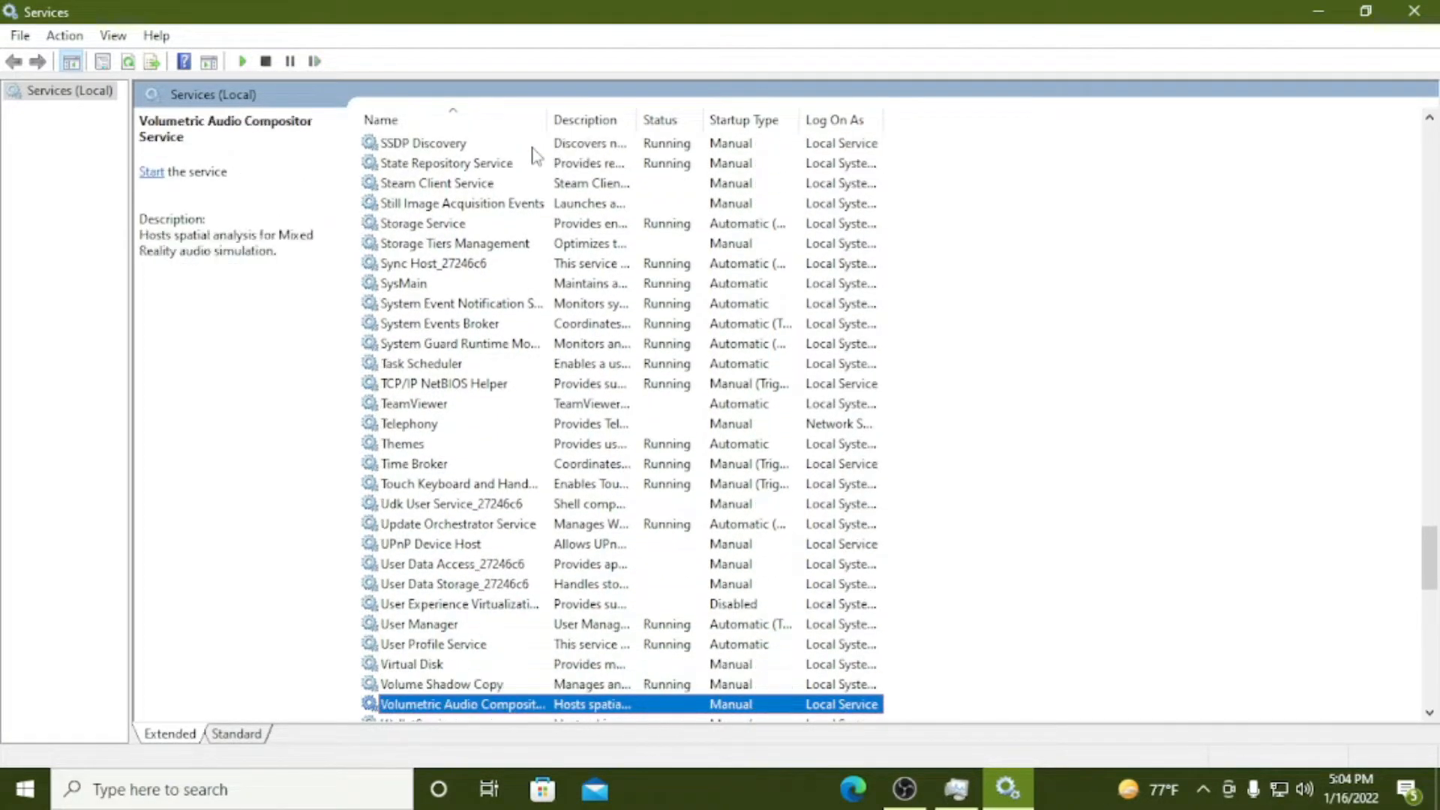
{"action": "key", "text": "Down"}
{"action": "key", "text": "Down"}
{"action": "key", "text": "Down"}
{"action": "key", "text": "Down"}
{"action": "key", "text": "Down"}
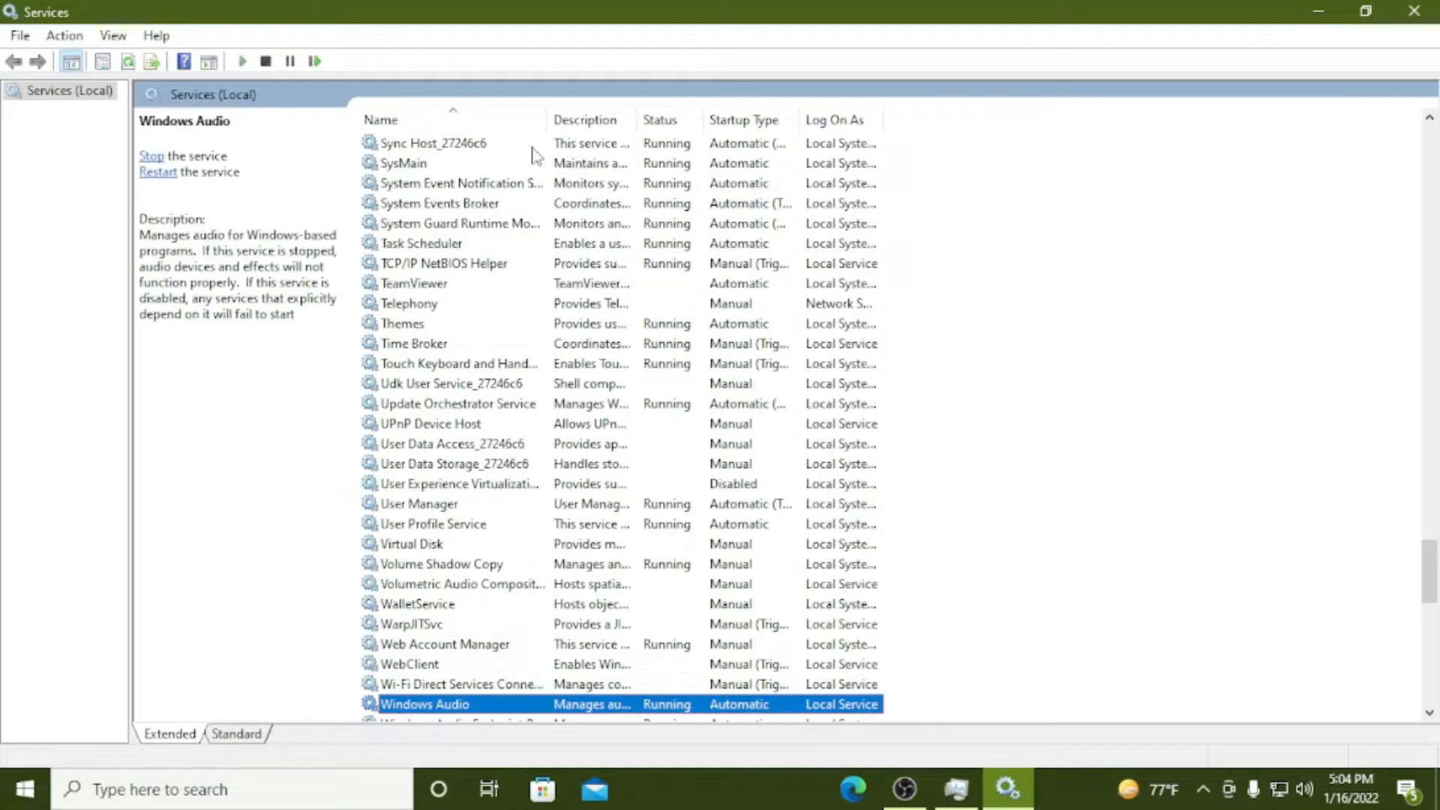
{"action": "key", "text": "Down"}
{"action": "key", "text": "Down"}
{"action": "key", "text": "Down"}
{"action": "key", "text": "Down"}
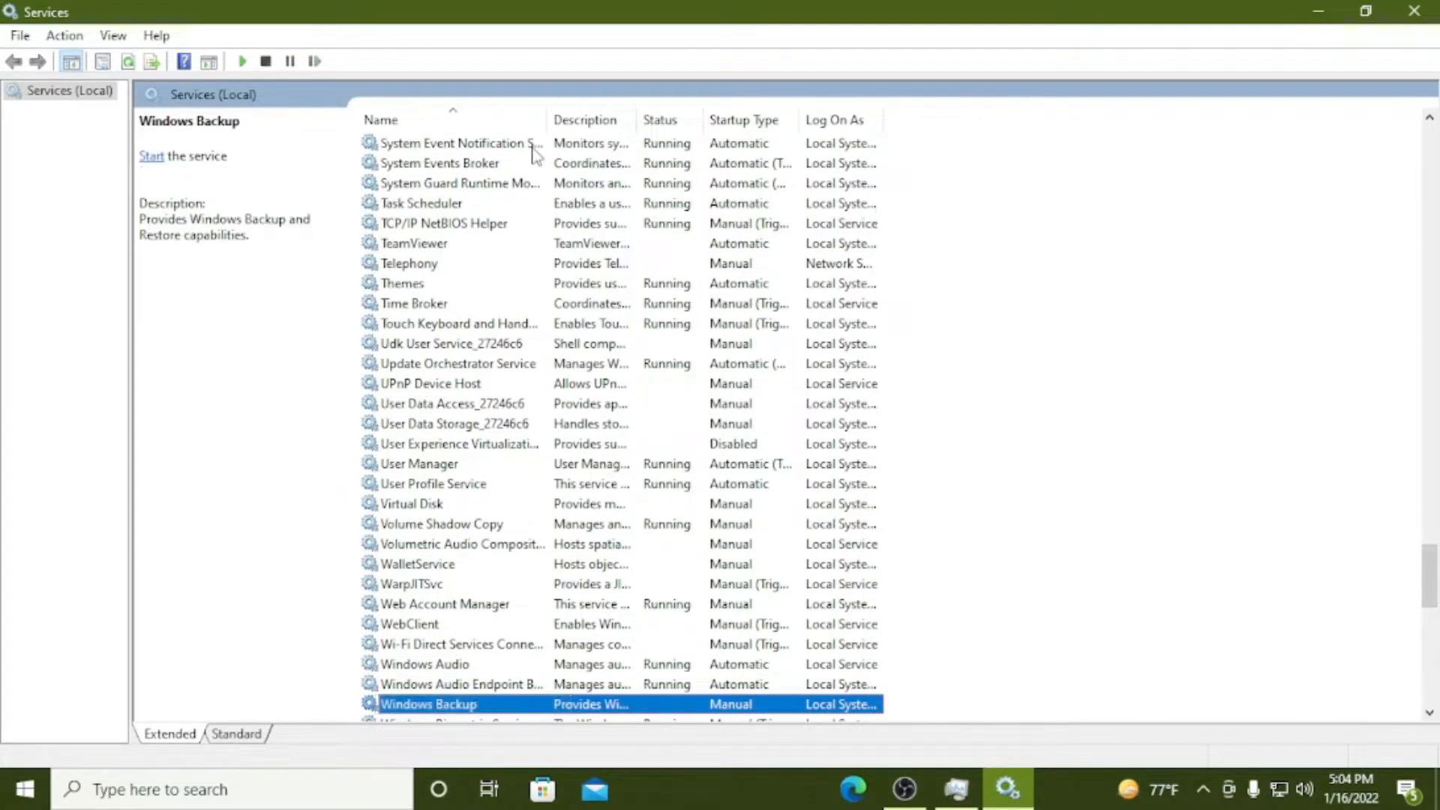
{"action": "key", "text": "Down"}
{"action": "key", "text": "Down"}
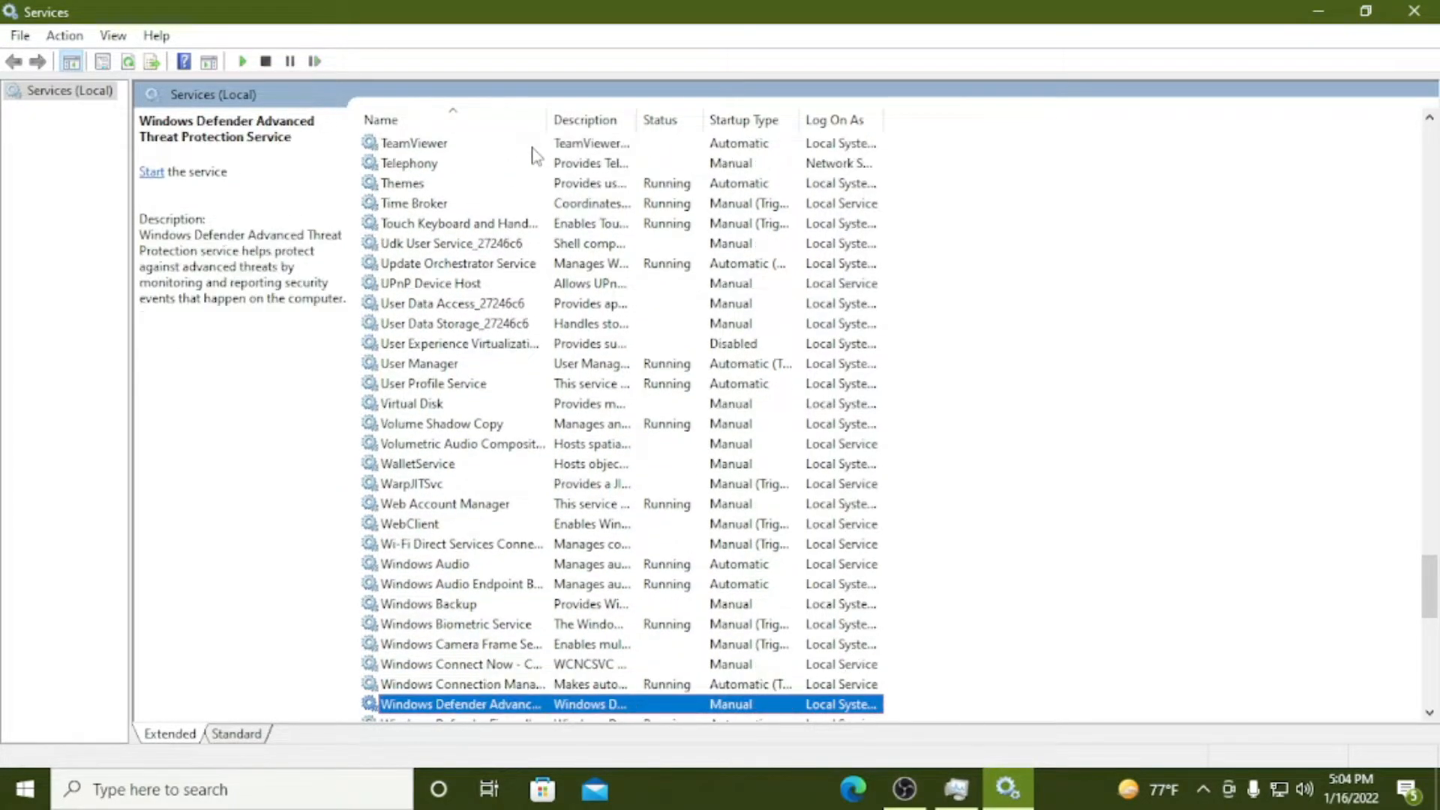
{"action": "key", "text": "Down"}
{"action": "key", "text": "Down"}
{"action": "key", "text": "Down"}
{"action": "key", "text": "Down"}
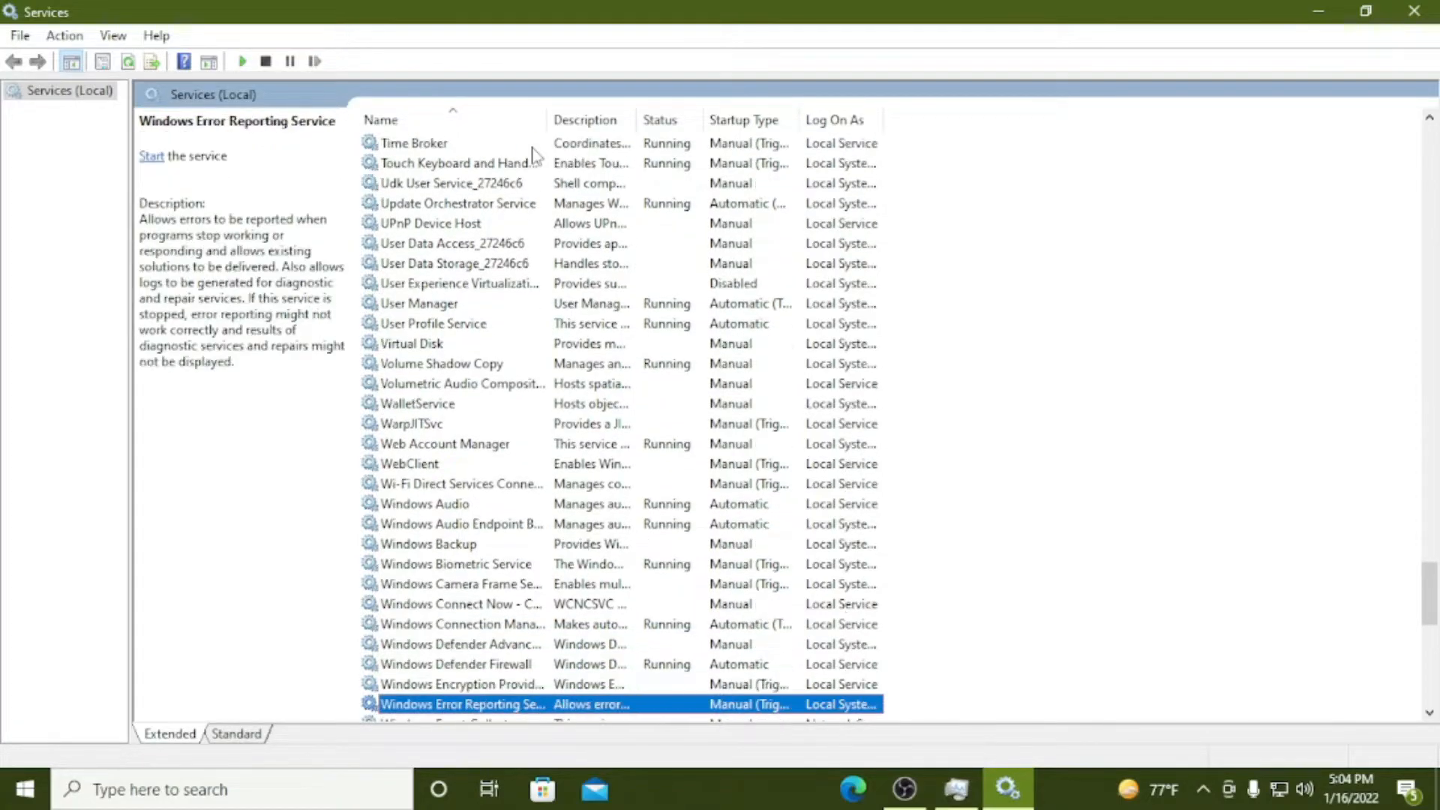
{"action": "key", "text": "Down"}
{"action": "key", "text": "Down"}
{"action": "key", "text": "Down"}
{"action": "key", "text": "Down"}
{"action": "key", "text": "Down"}
{"action": "key", "text": "Down"}
{"action": "key", "text": "Down"}
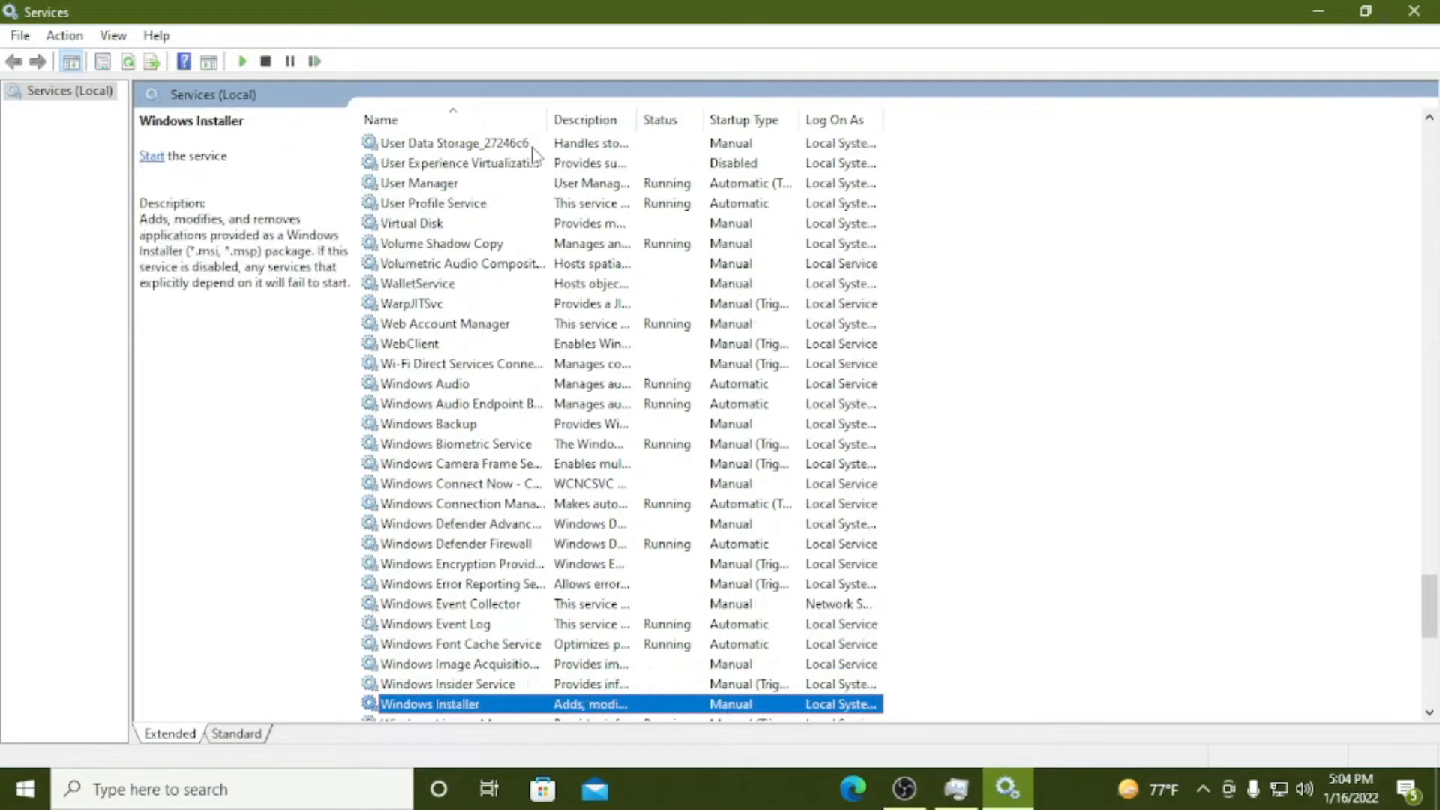
{"action": "key", "text": "Down"}
{"action": "key", "text": "Down"}
{"action": "key", "text": "Down"}
{"action": "key", "text": "Down"}
{"action": "key", "text": "Down"}
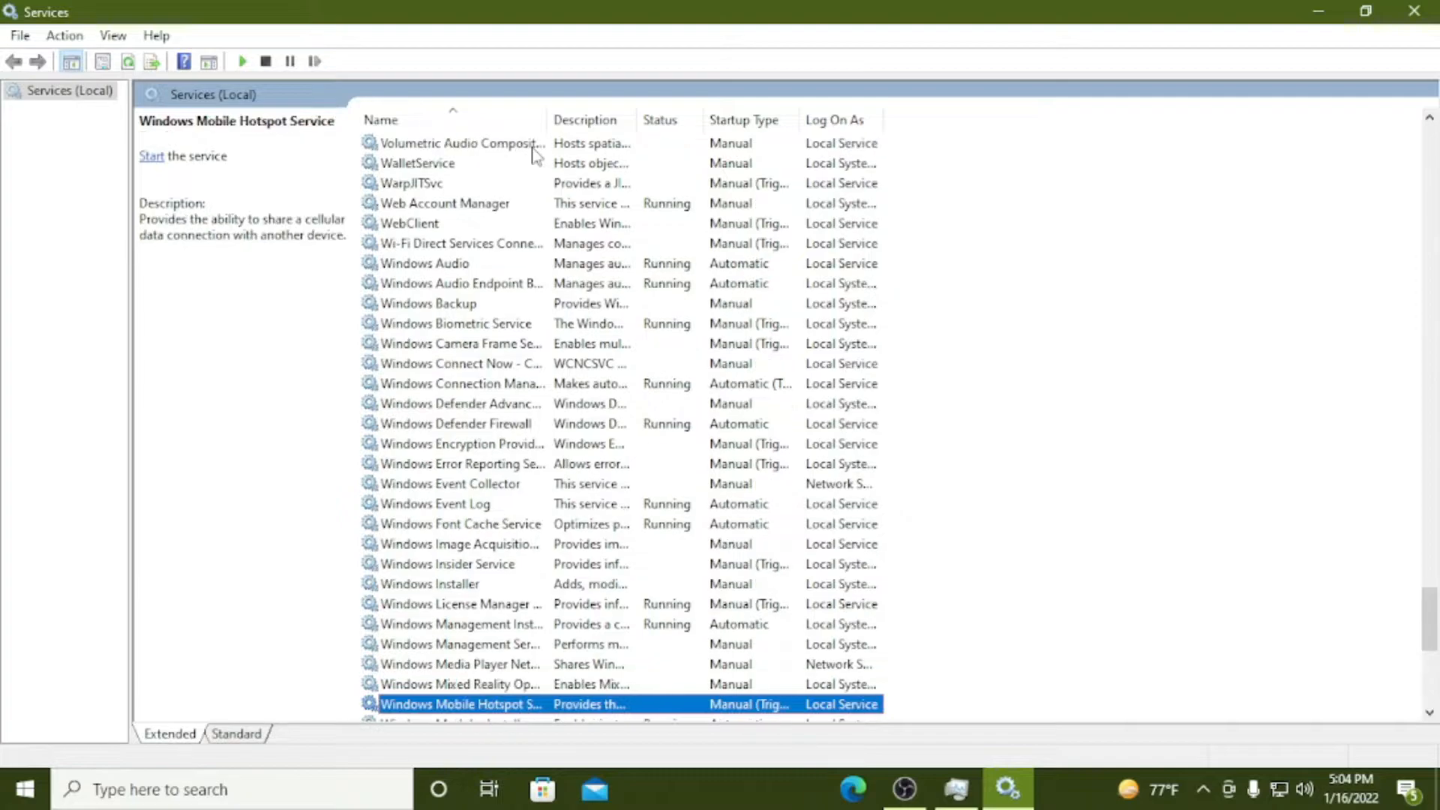
{"action": "key", "text": "Down"}
{"action": "key", "text": "Down"}
{"action": "key", "text": "Down"}
{"action": "key", "text": "Down"}
{"action": "key", "text": "Down"}
{"action": "key", "text": "Down"}
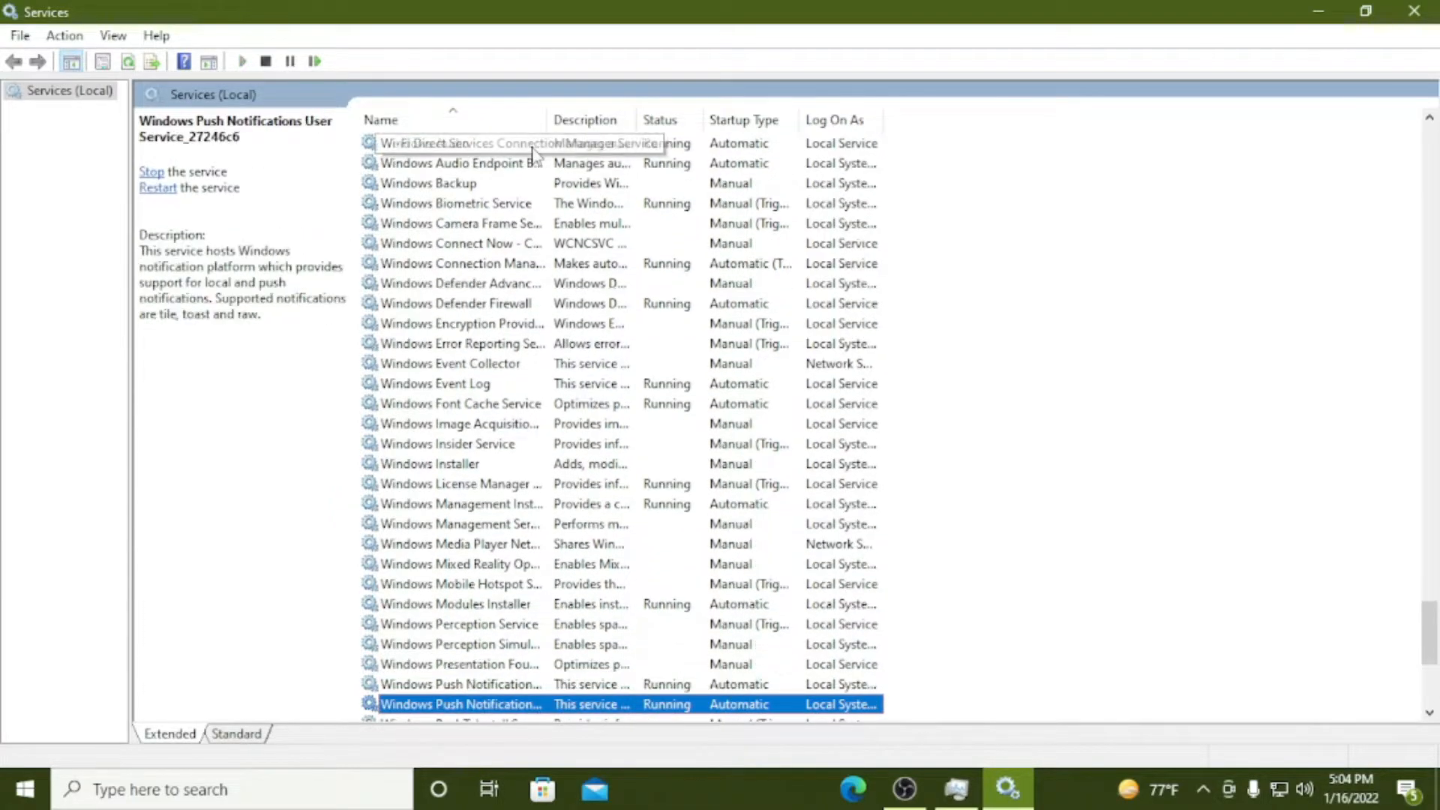
{"action": "key", "text": "Down"}
{"action": "key", "text": "Down"}
{"action": "key", "text": "Down"}
{"action": "key", "text": "Down"}
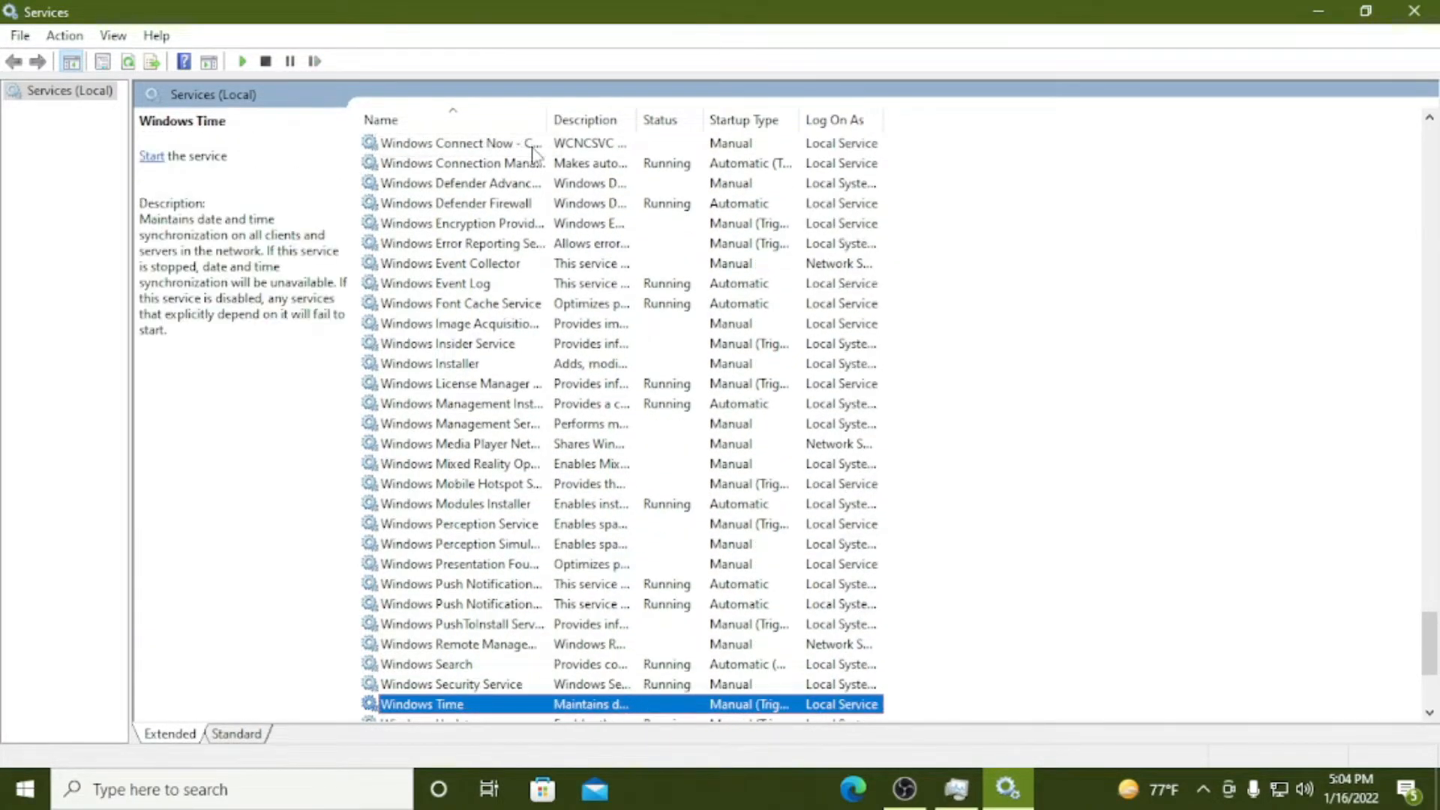
{"action": "key", "text": "Up"}
{"action": "key", "text": "Up"}
{"action": "key", "text": "Down"}
{"action": "key", "text": "Down"}
{"action": "key", "text": "Down"}
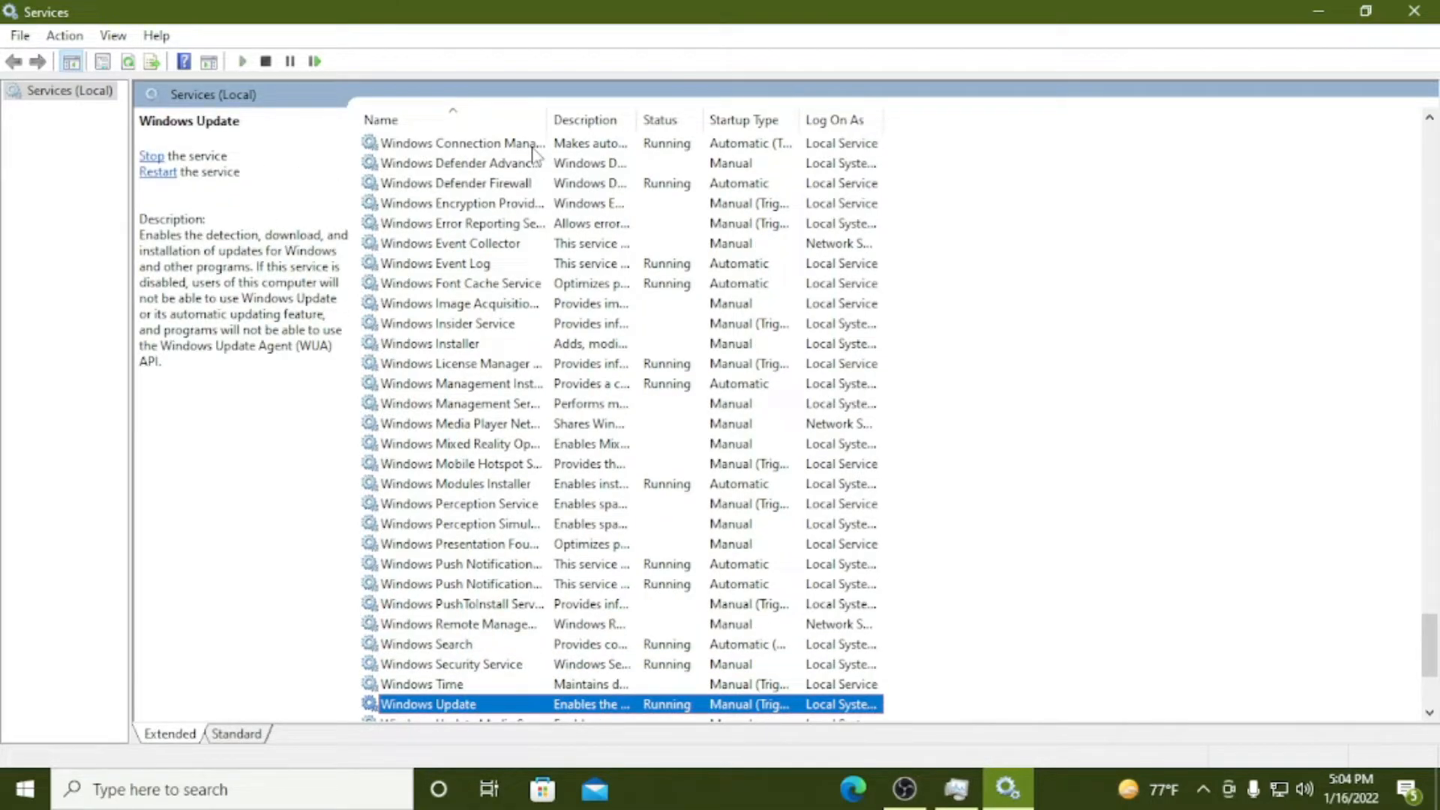
{"action": "right_click", "coordinate": [667, 711]}
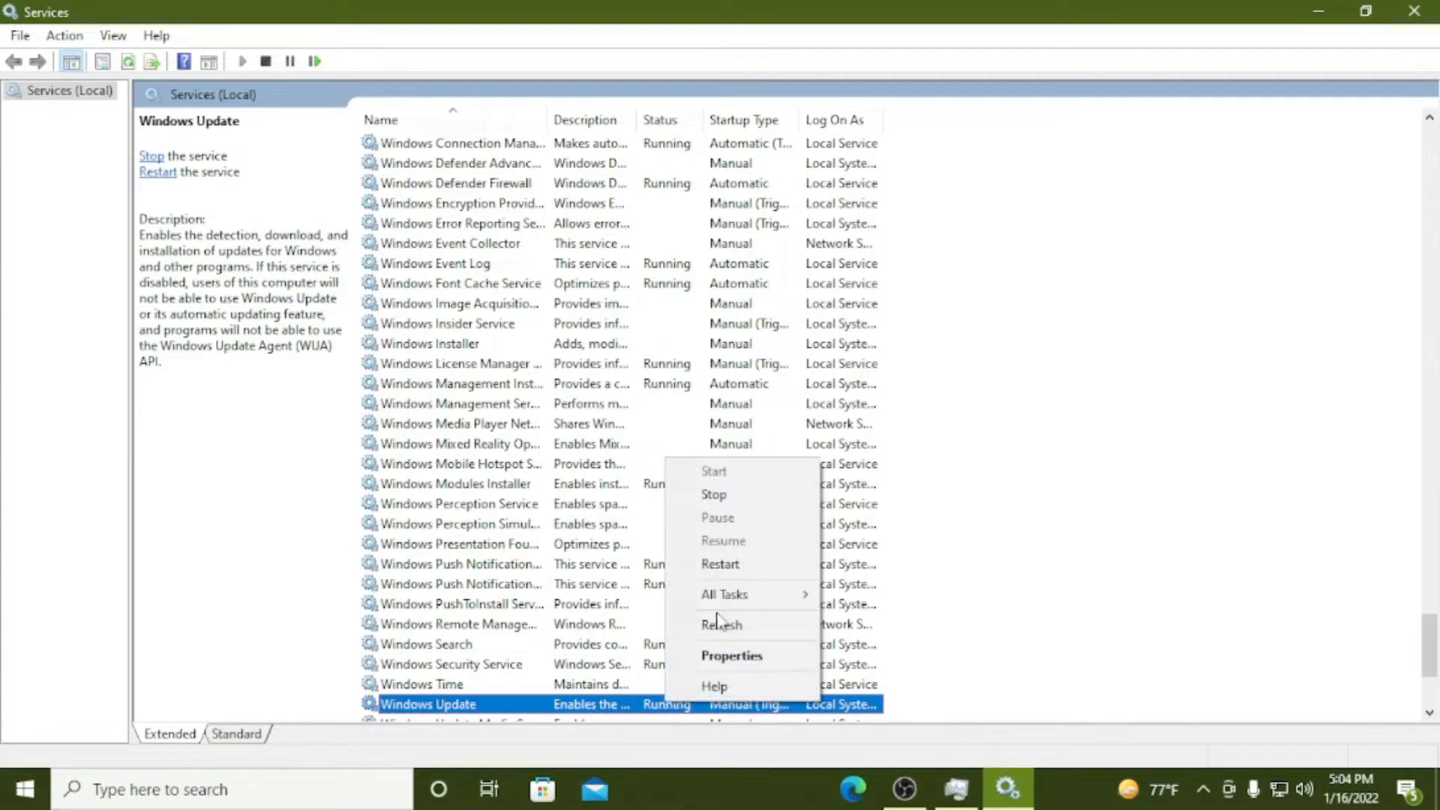
{"action": "left_click", "coordinate": [557, 711]}
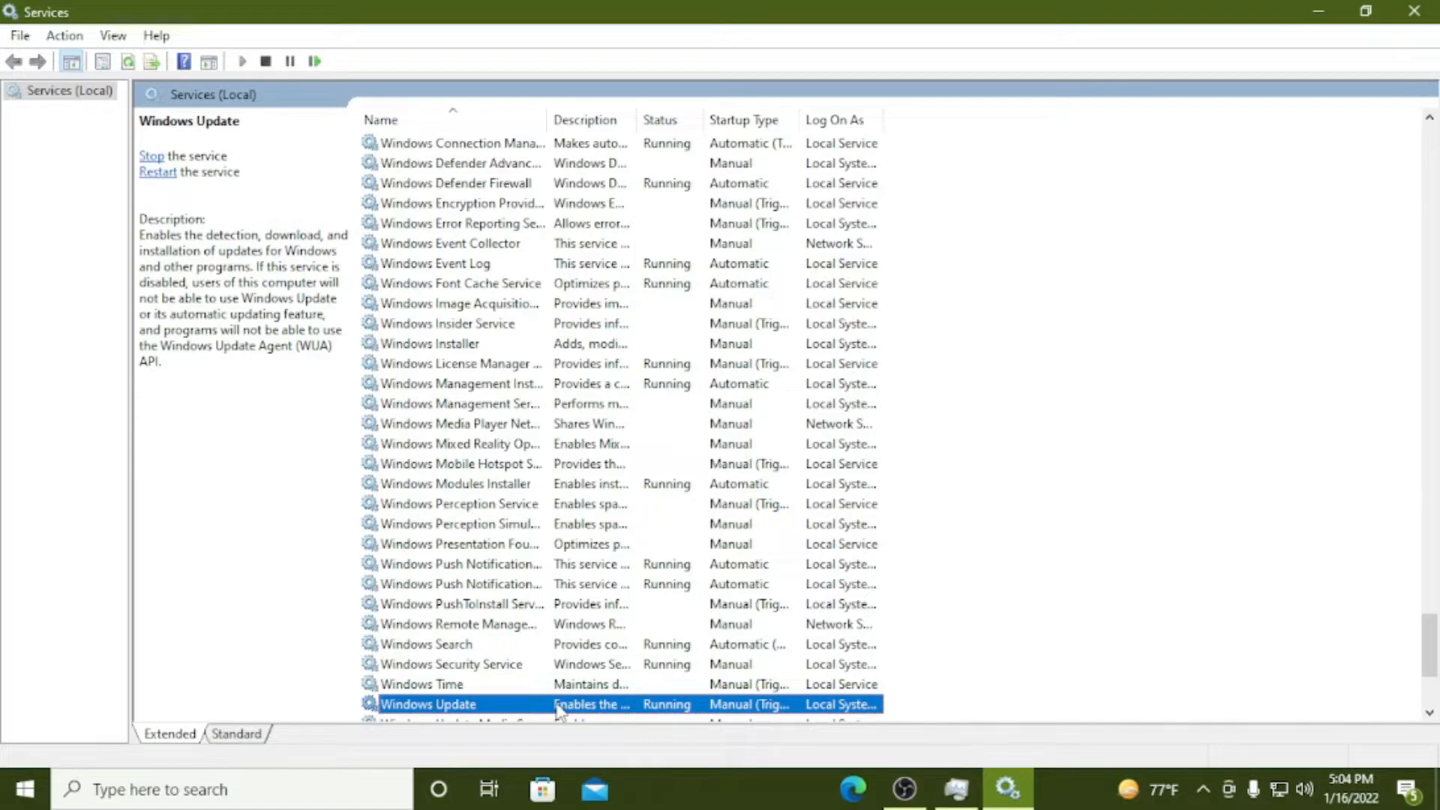
{"action": "left_click", "coordinate": [906, 789]}
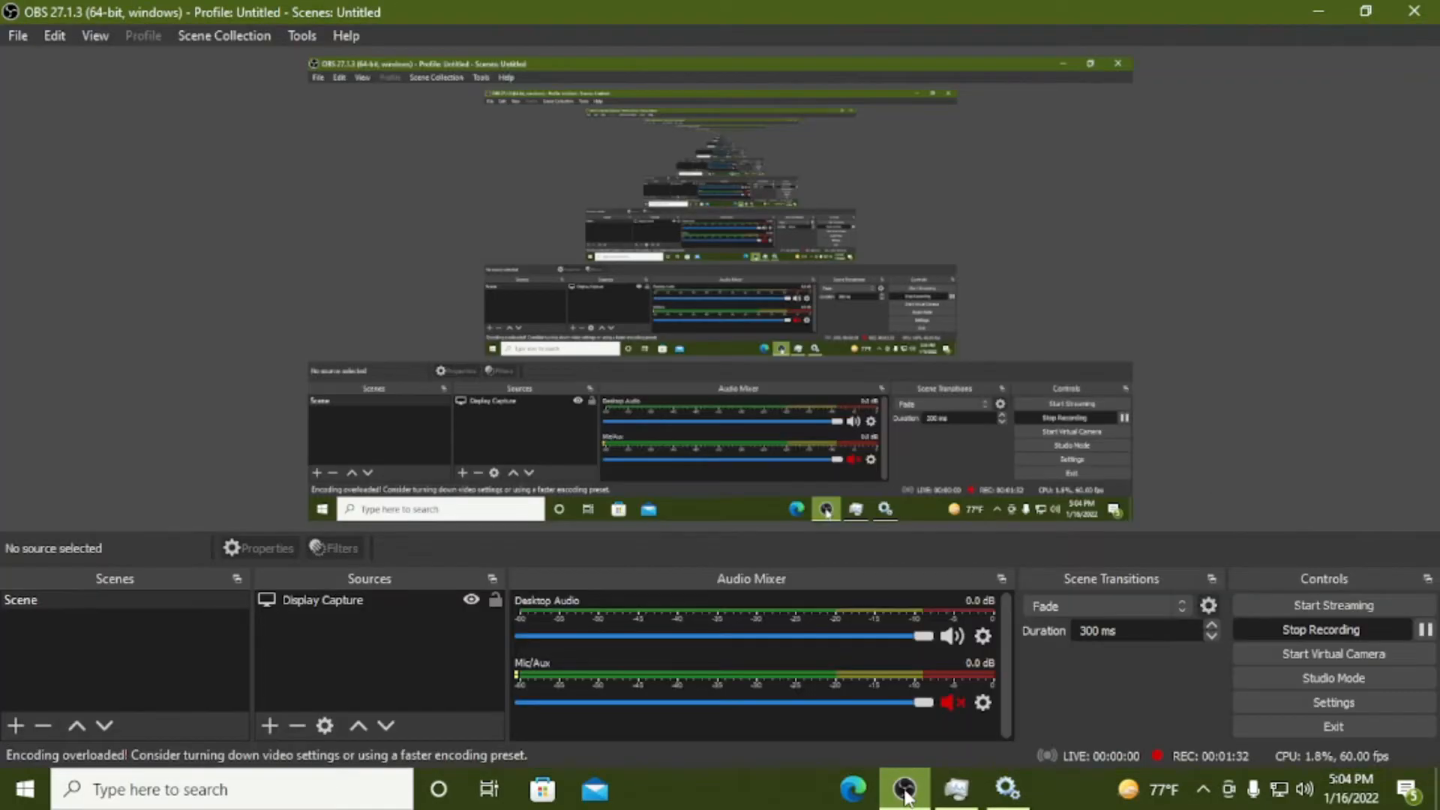
{"action": "left_click", "coordinate": [905, 794]}
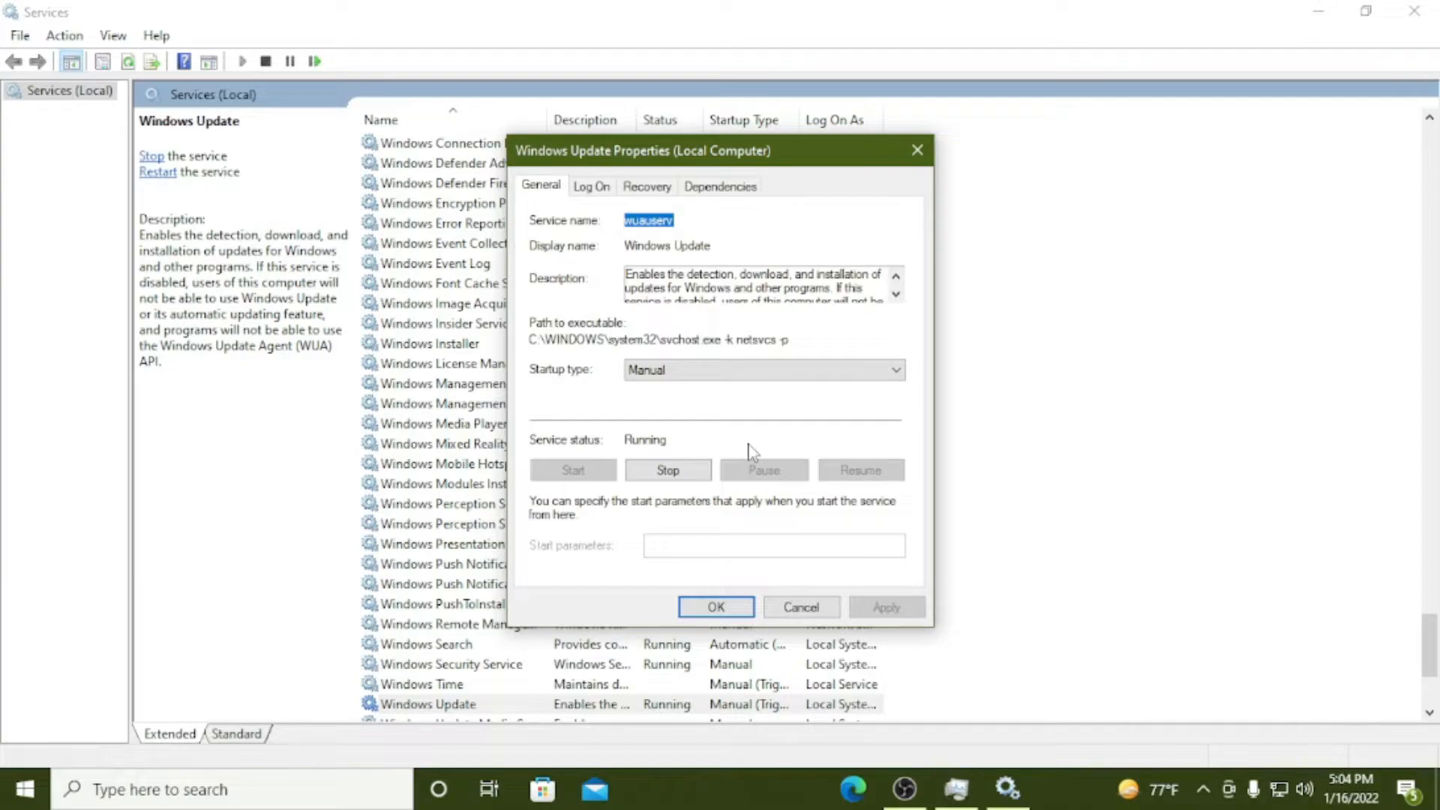
- Set the Windows Update service's startup type to Manual, apply it and close the service's properties
{"action": "left_click", "coordinate": [763, 370]}
{"action": "left_click", "coordinate": [697, 417]}
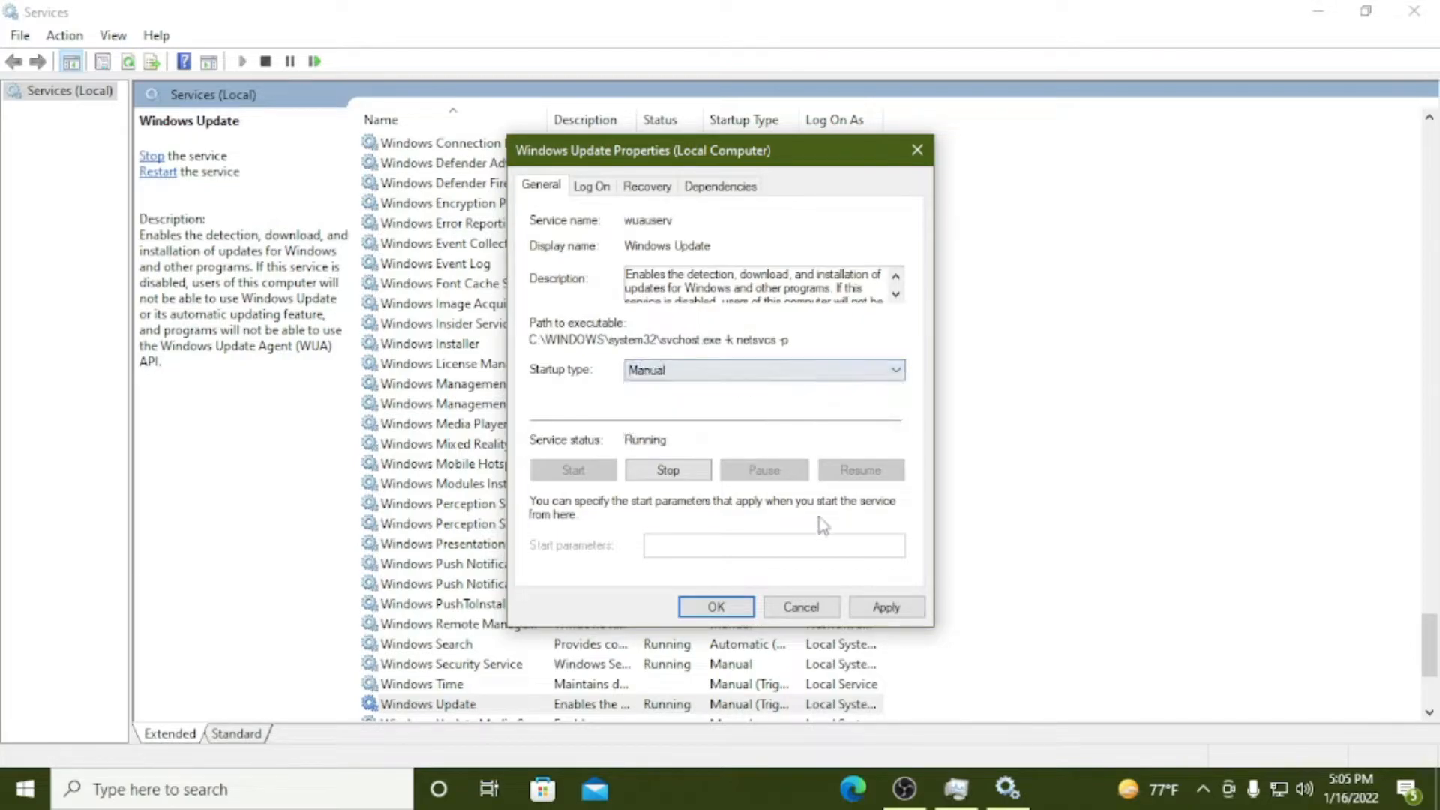
{"action": "left_click", "coordinate": [885, 607]}
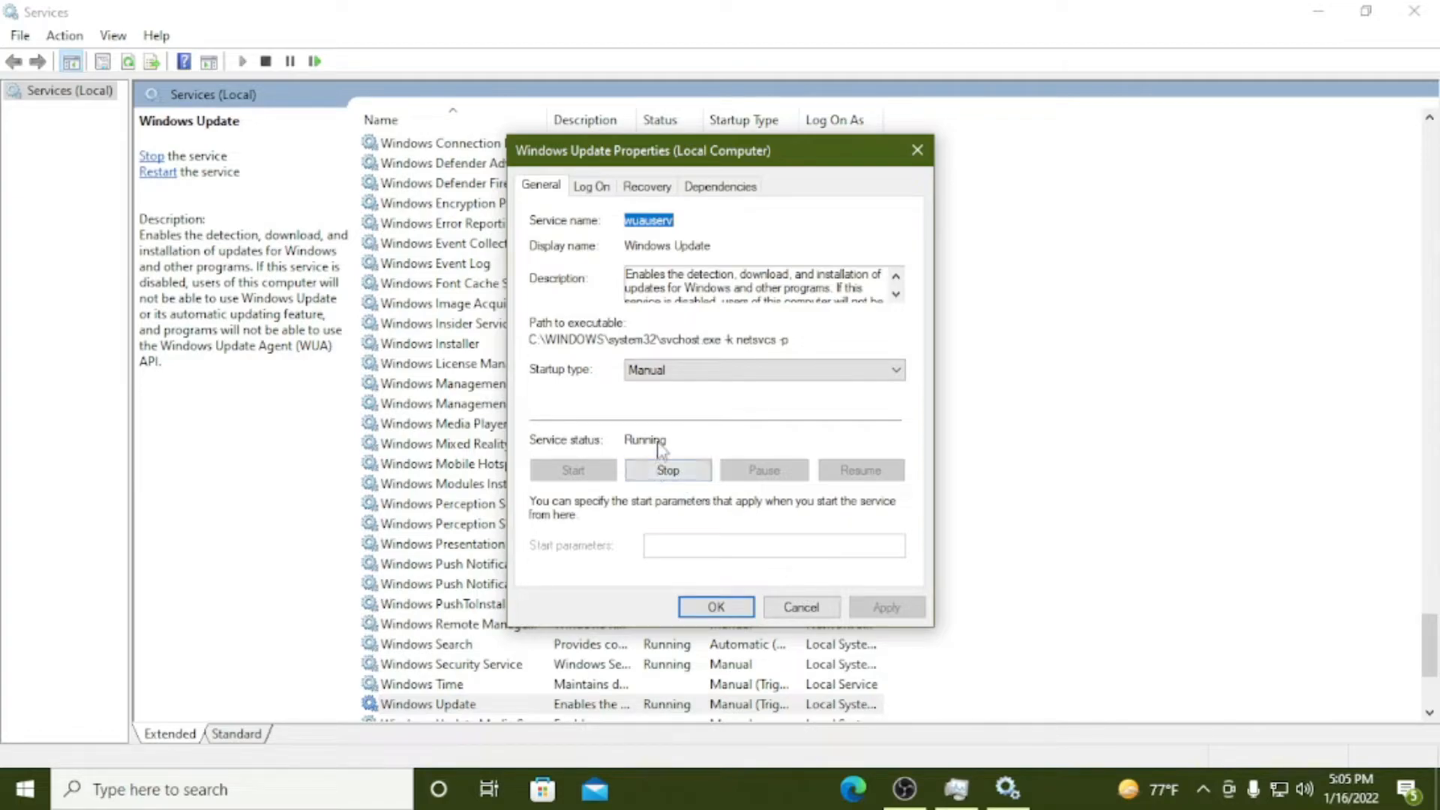
{"action": "left_click", "coordinate": [927, 153]}
- Go through the services from Windows Update Medic Service to the Xbox services and back, and select Windows Search
{"action": "scroll", "coordinate": [611, 552], "scroll_direction": "down", "scroll_amount": 2}
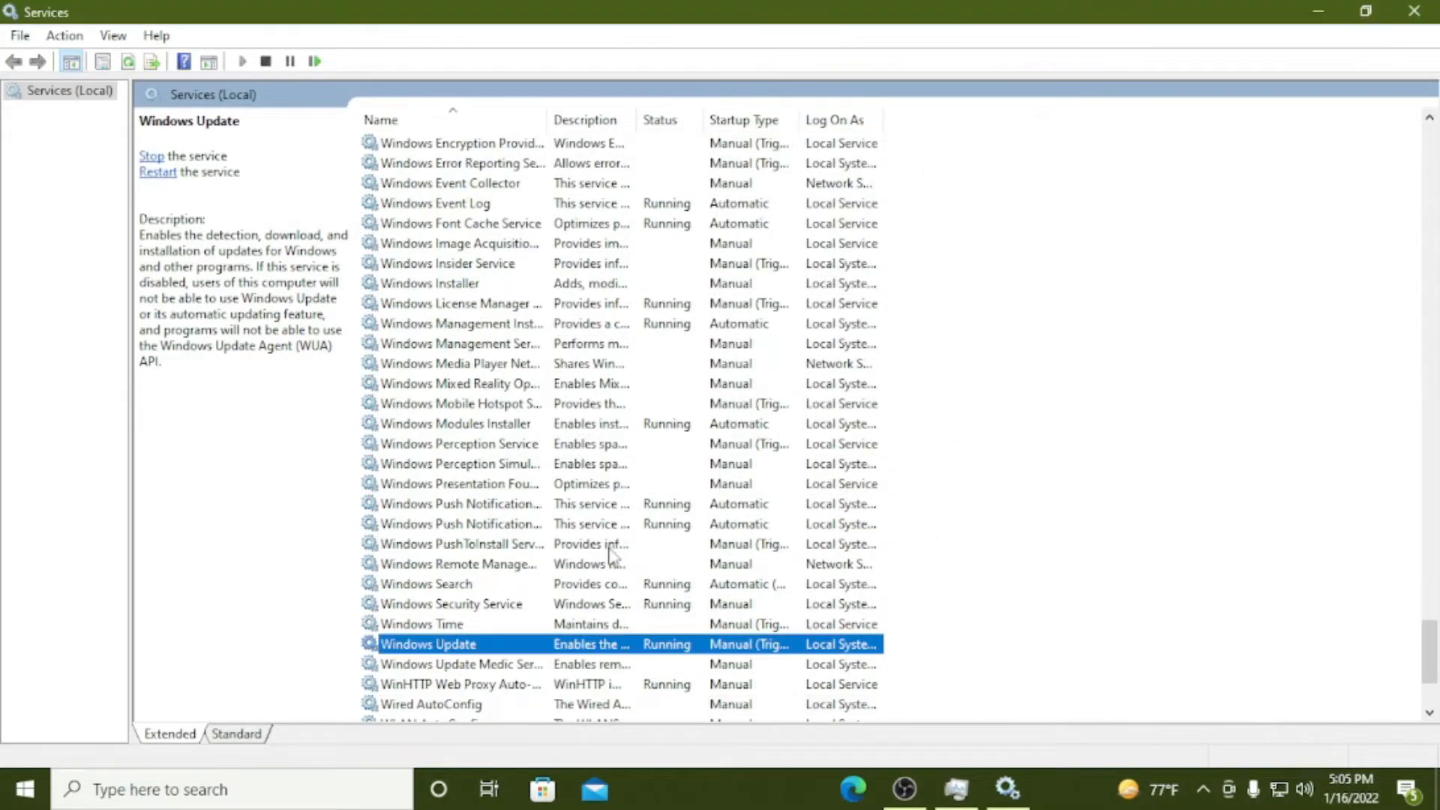
{"action": "left_click", "coordinate": [1341, 574]}
{"action": "scroll", "coordinate": [983, 520], "scroll_direction": "down", "scroll_amount": 2}
{"action": "left_click", "coordinate": [778, 485]}
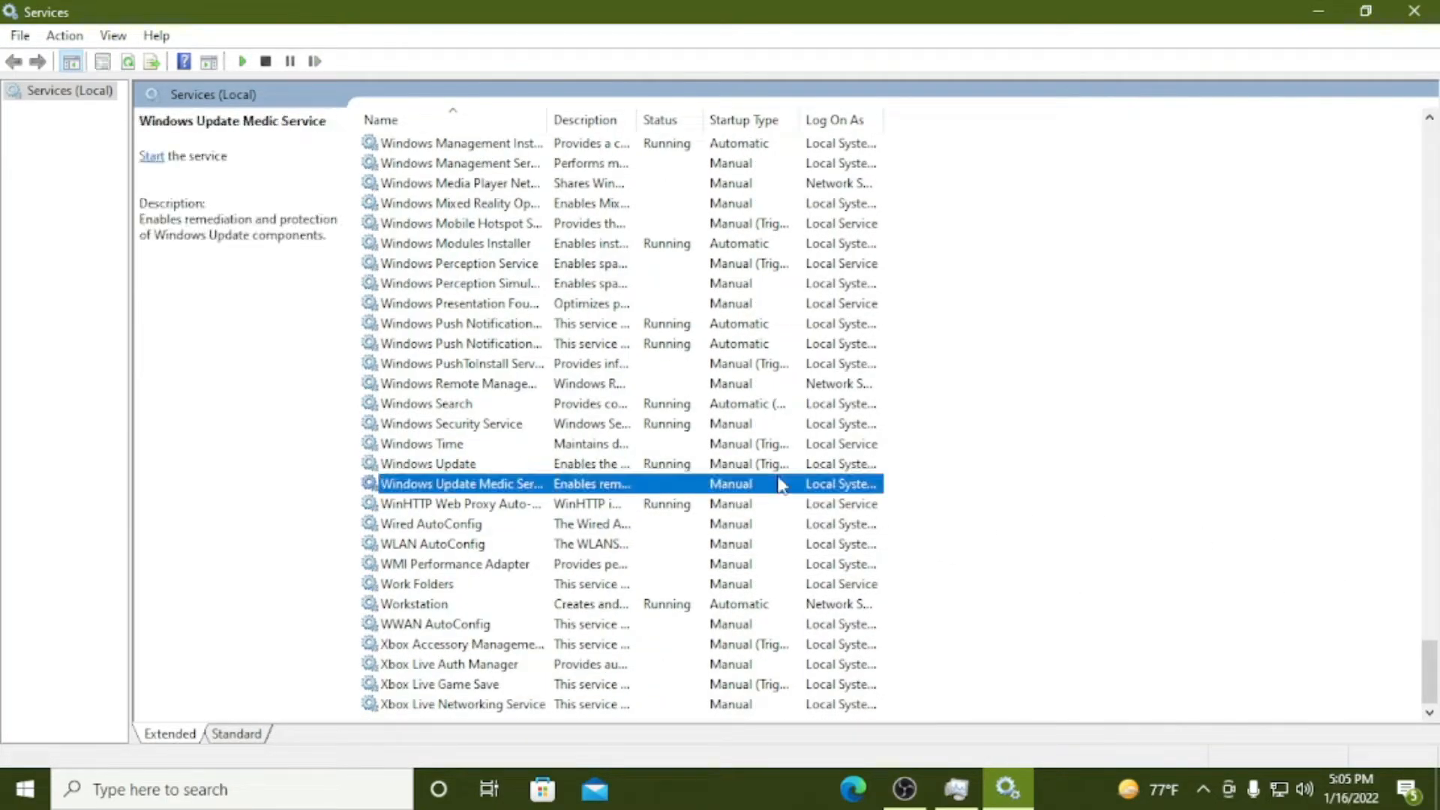
{"action": "key", "text": "Down"}
{"action": "key", "text": "Down"}
{"action": "key", "text": "Down"}
{"action": "key", "text": "Down"}
{"action": "key", "text": "Down"}
{"action": "key", "text": "Down"}
{"action": "key", "text": "Down"}
{"action": "key", "text": "Down"}
{"action": "key", "text": "Down"}
{"action": "key", "text": "Down"}
{"action": "key", "text": "Down"}
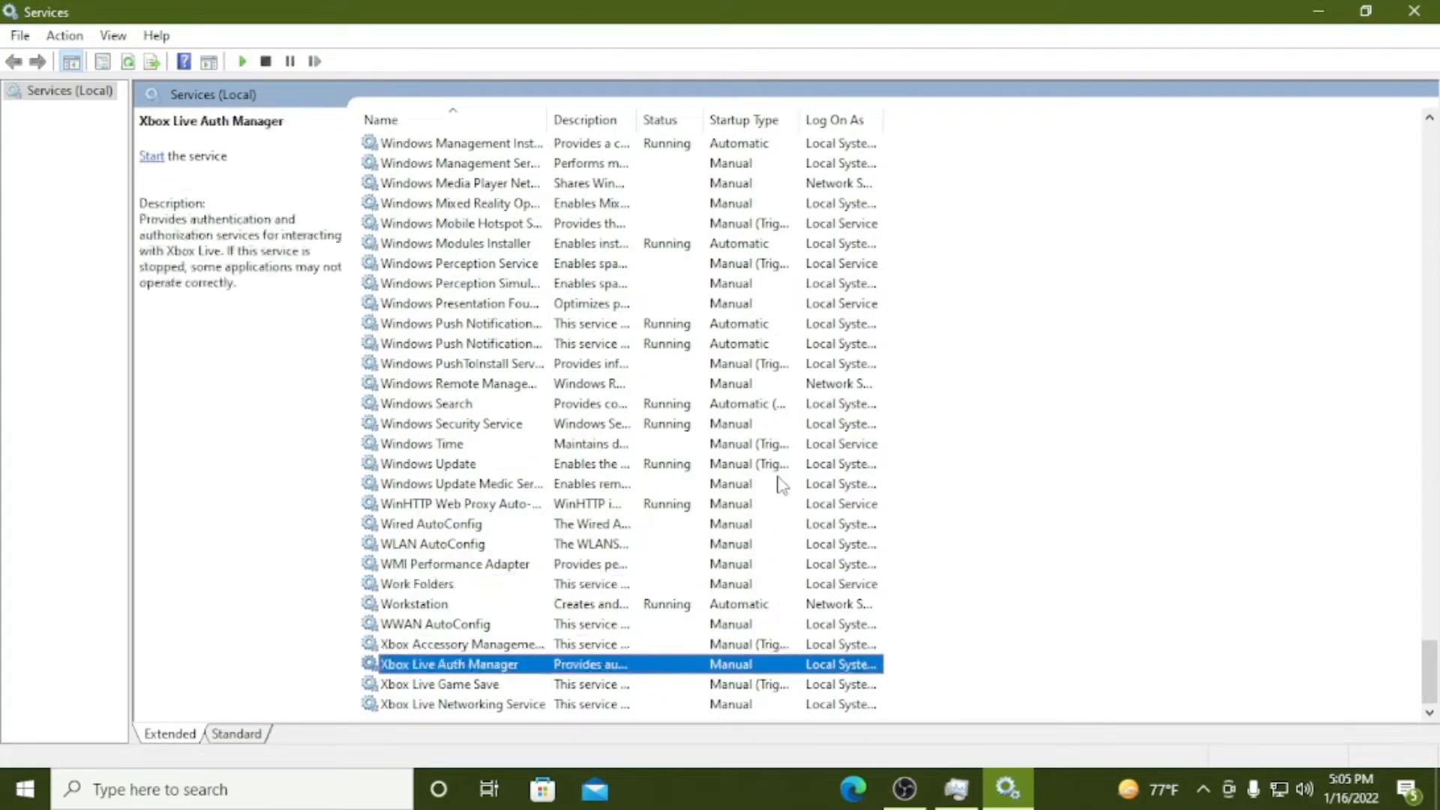
{"action": "key", "text": "Up"}
{"action": "key", "text": "Up"}
{"action": "key", "text": "Up"}
{"action": "key", "text": "Up"}
{"action": "key", "text": "Up"}
{"action": "key", "text": "Up"}
{"action": "key", "text": "Up"}
{"action": "key", "text": "Up"}
{"action": "key", "text": "Up"}
{"action": "key", "text": "Up"}
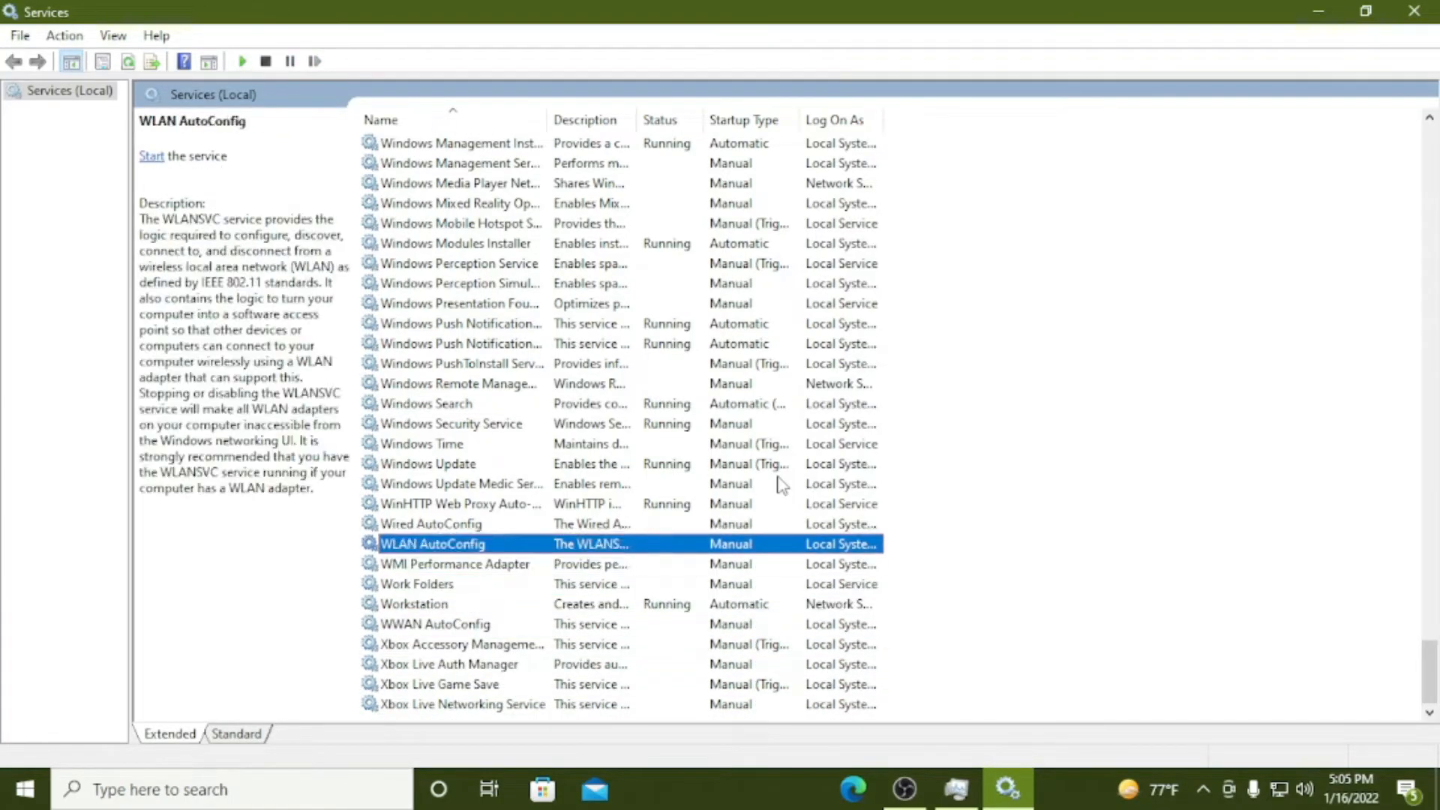
{"action": "key", "text": "Up"}
{"action": "key", "text": "Up"}
{"action": "key", "text": "Up"}
{"action": "key", "text": "Up"}
{"action": "key", "text": "Up"}
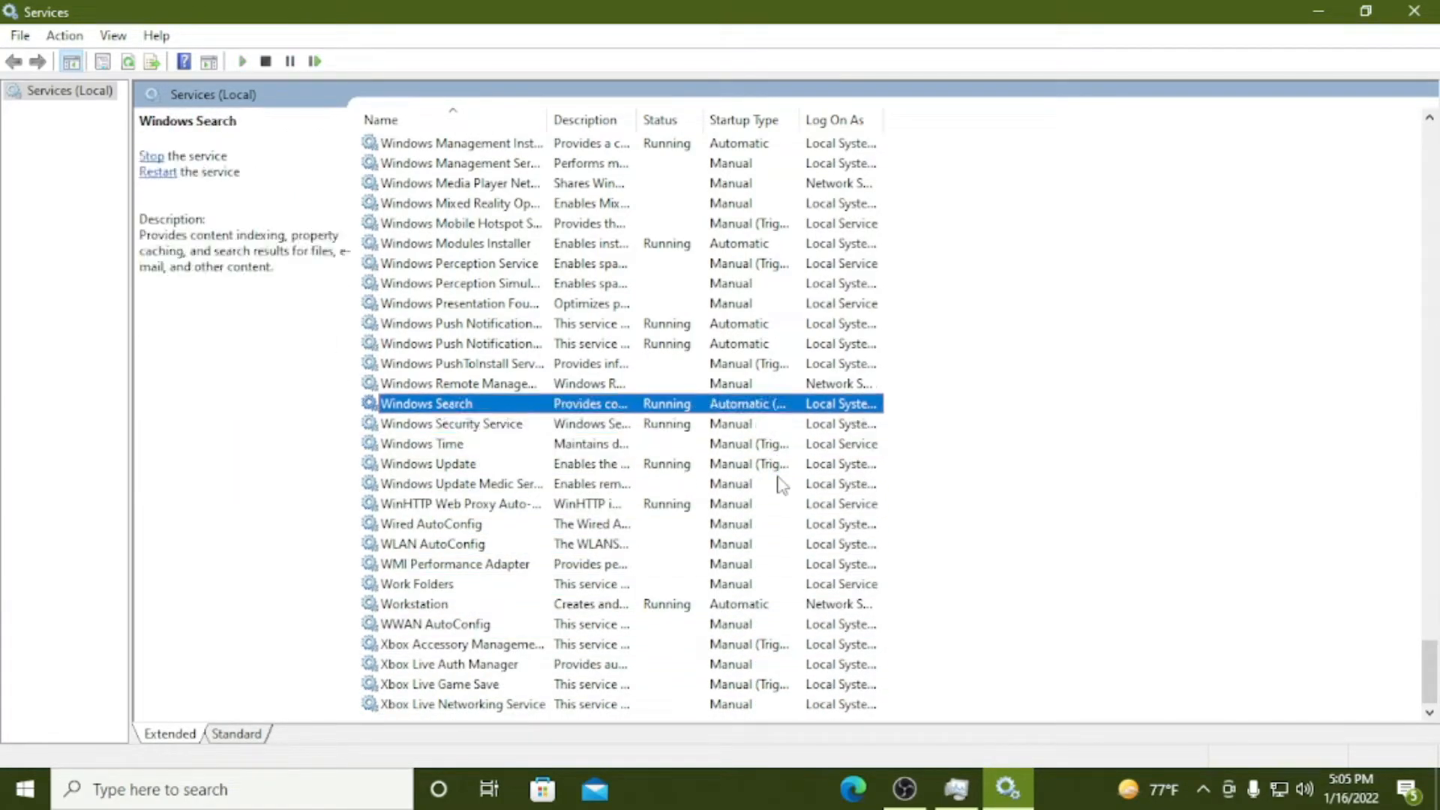
{"action": "key", "text": "Up"}
{"action": "key", "text": "Up"}
{"action": "key", "text": "Down"}
{"action": "key", "text": "Down"}
- Set the Windows Search service's startup type to Automatic in its properties and apply the change
{"action": "key", "text": "Return"}
{"action": "left_click", "coordinate": [752, 371]}
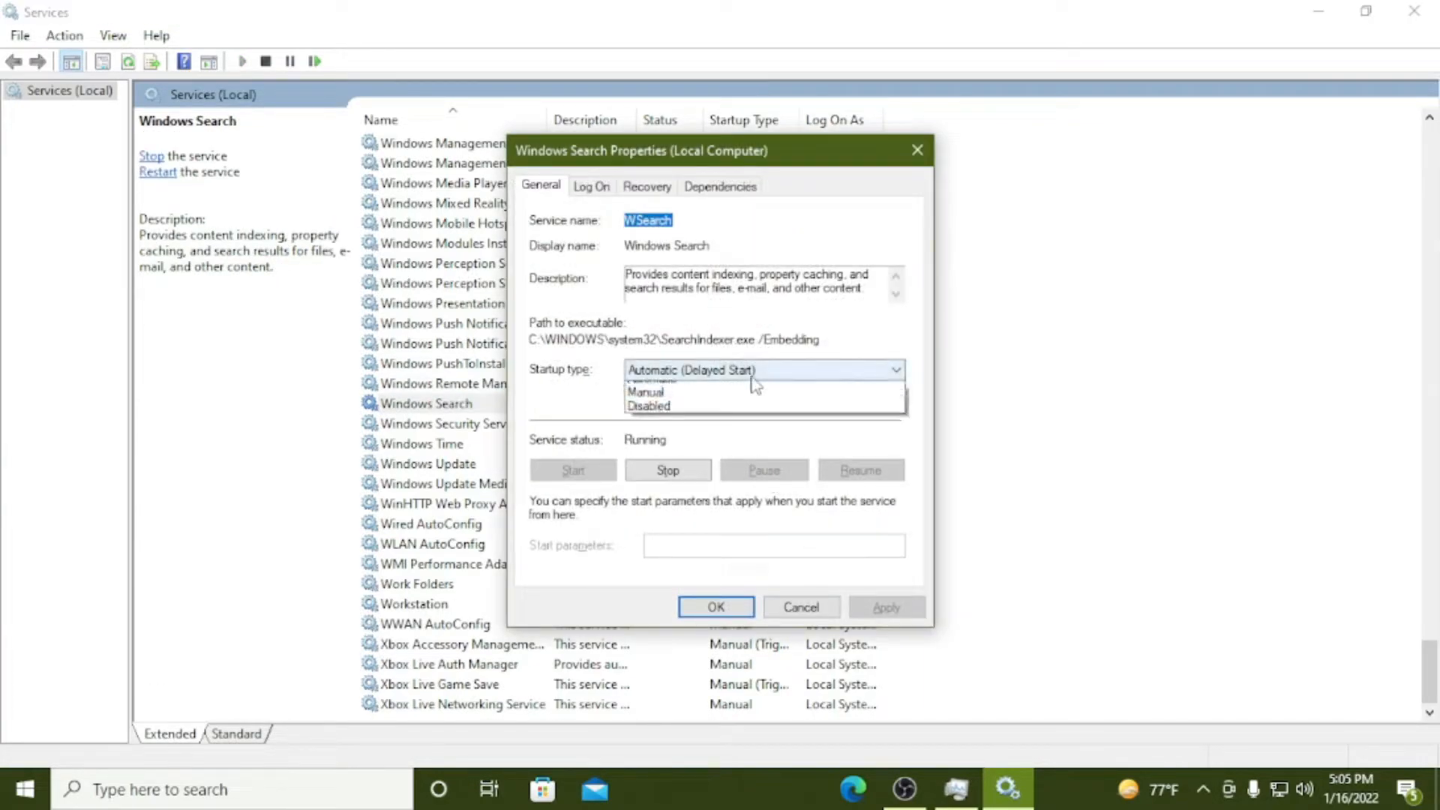
{"action": "left_click", "coordinate": [657, 404]}
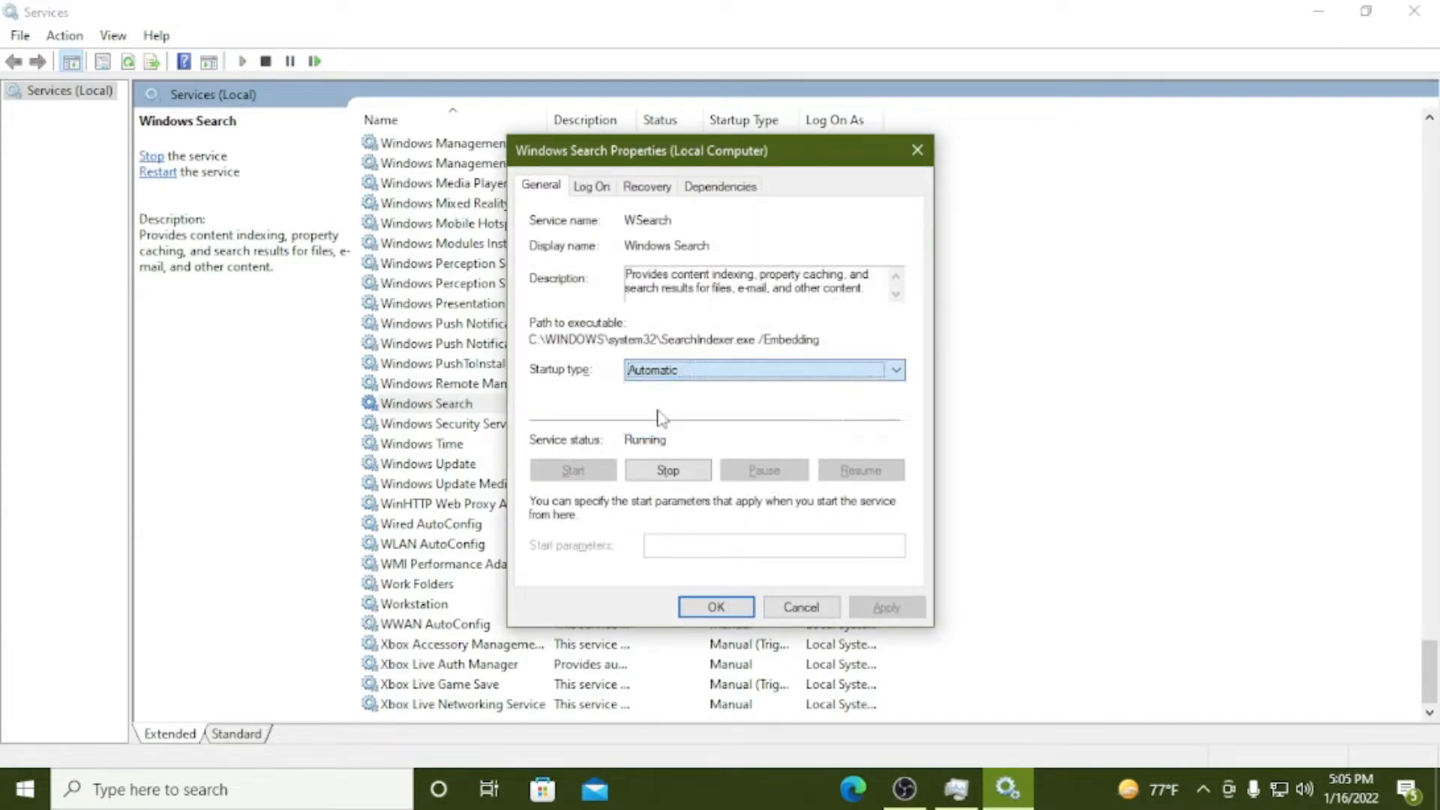
{"action": "left_click", "coordinate": [885, 607]}
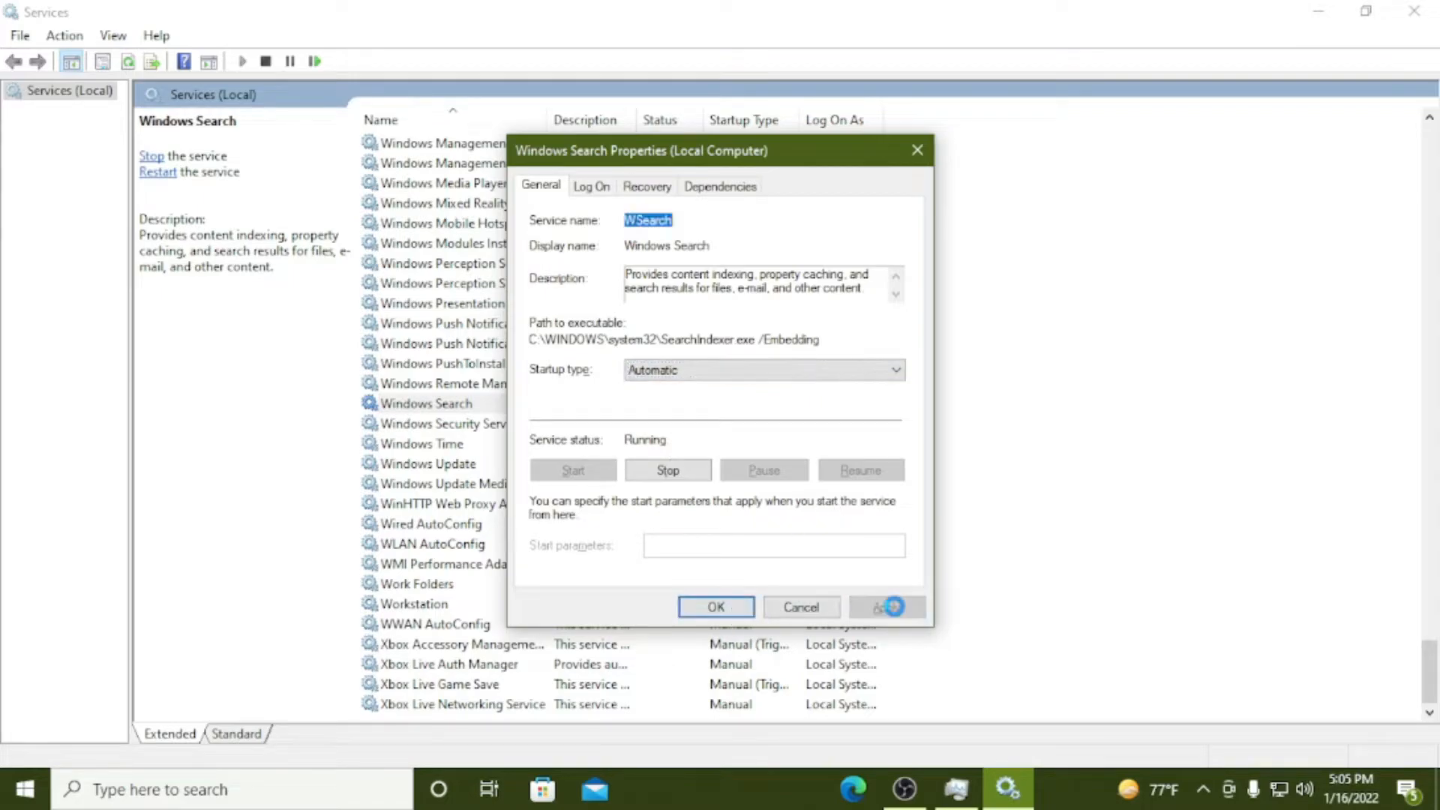
{"action": "left_click", "coordinate": [716, 607]}
- Return to the beginning of the services list and close the Services console
{"action": "scroll", "coordinate": [660, 547], "scroll_direction": "up", "scroll_amount": 15}
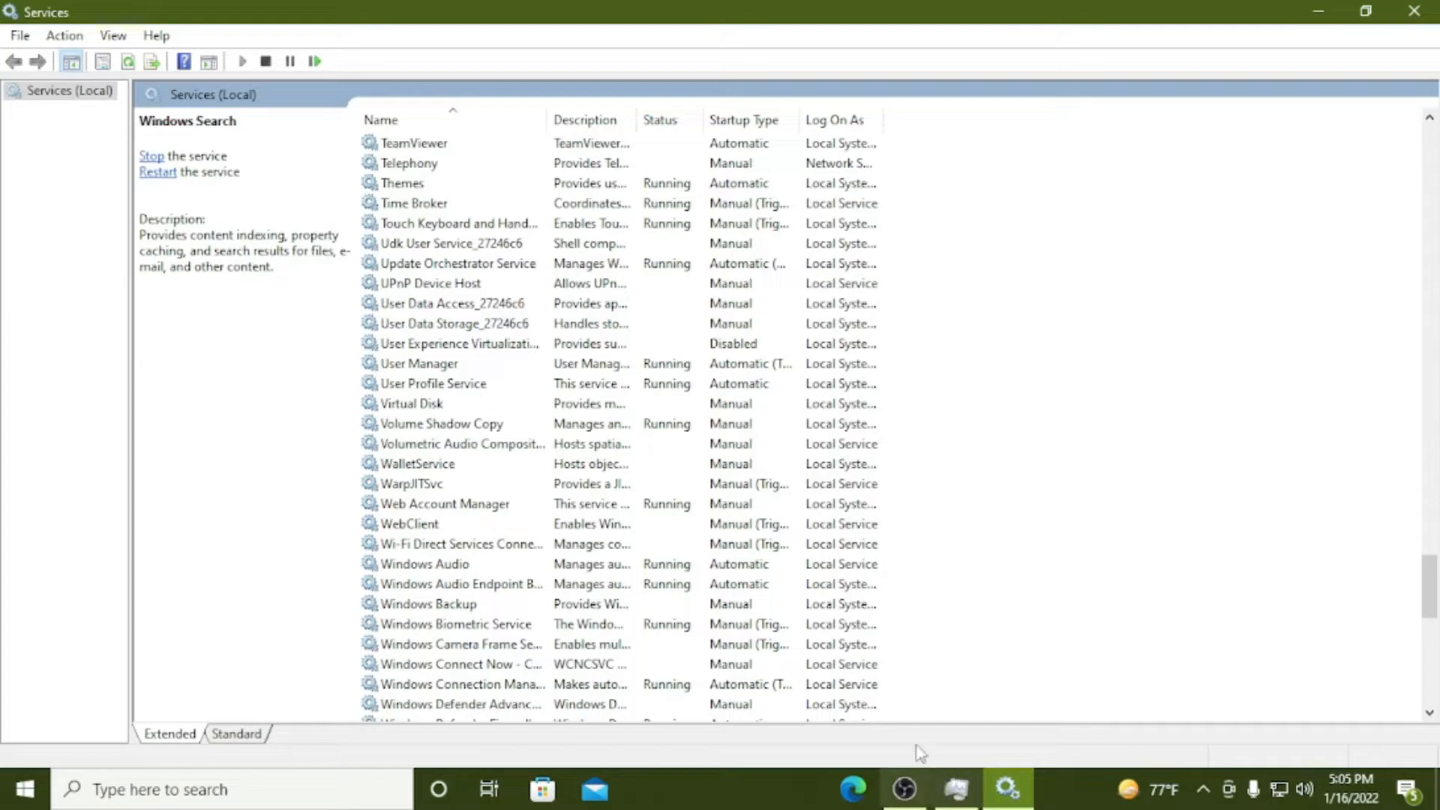
{"action": "scroll", "coordinate": [1428, 508], "scroll_direction": "up", "scroll_amount": 3}
{"action": "left_click_drag", "start_coordinate": [1429, 552], "coordinate": [1334, 129]}
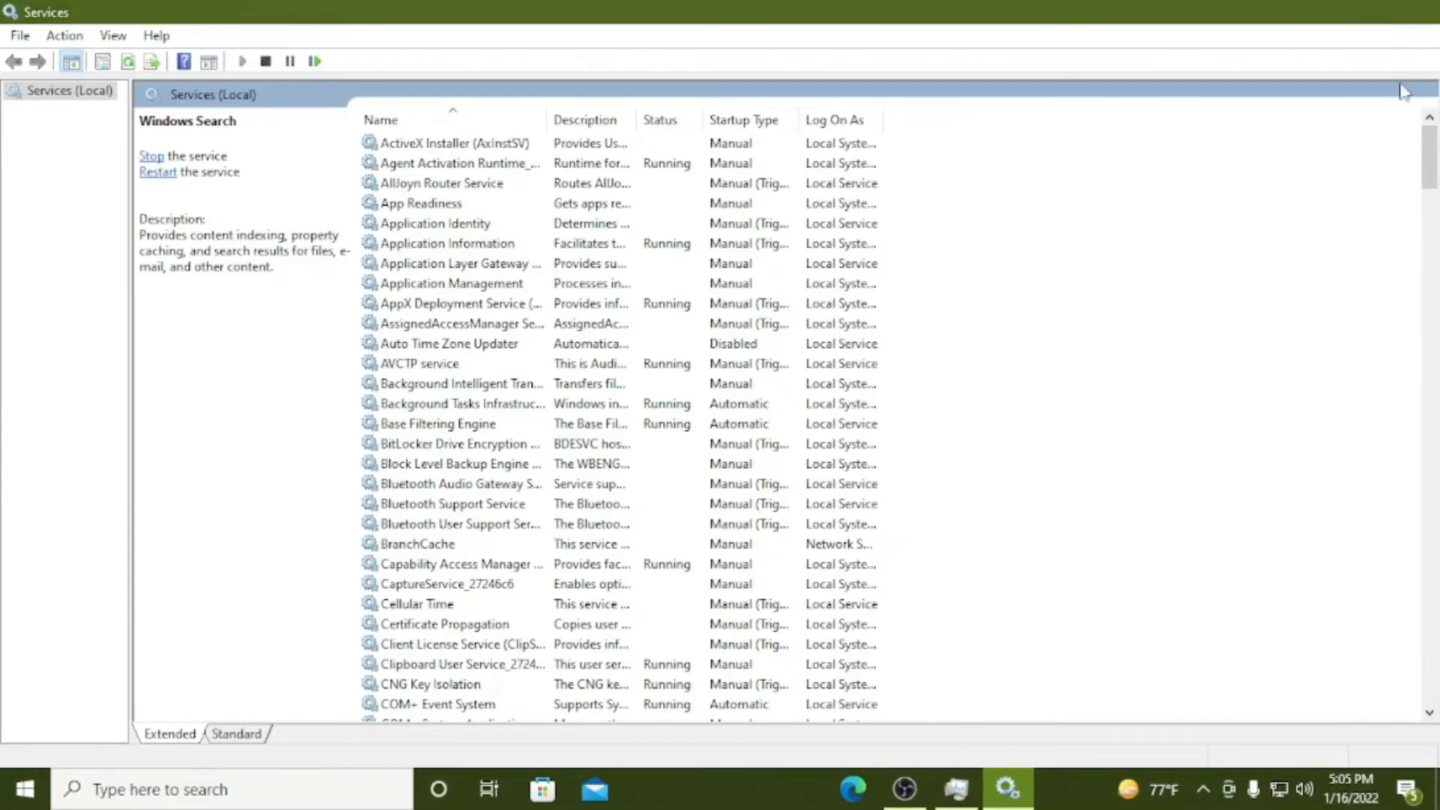
{"action": "left_click", "coordinate": [1414, 11]}
- Examine the background processes' disk usage in Task Manager and select the Windows Modules Installer Worker process
{"action": "scroll", "coordinate": [695, 525], "scroll_direction": "down", "scroll_amount": 3}
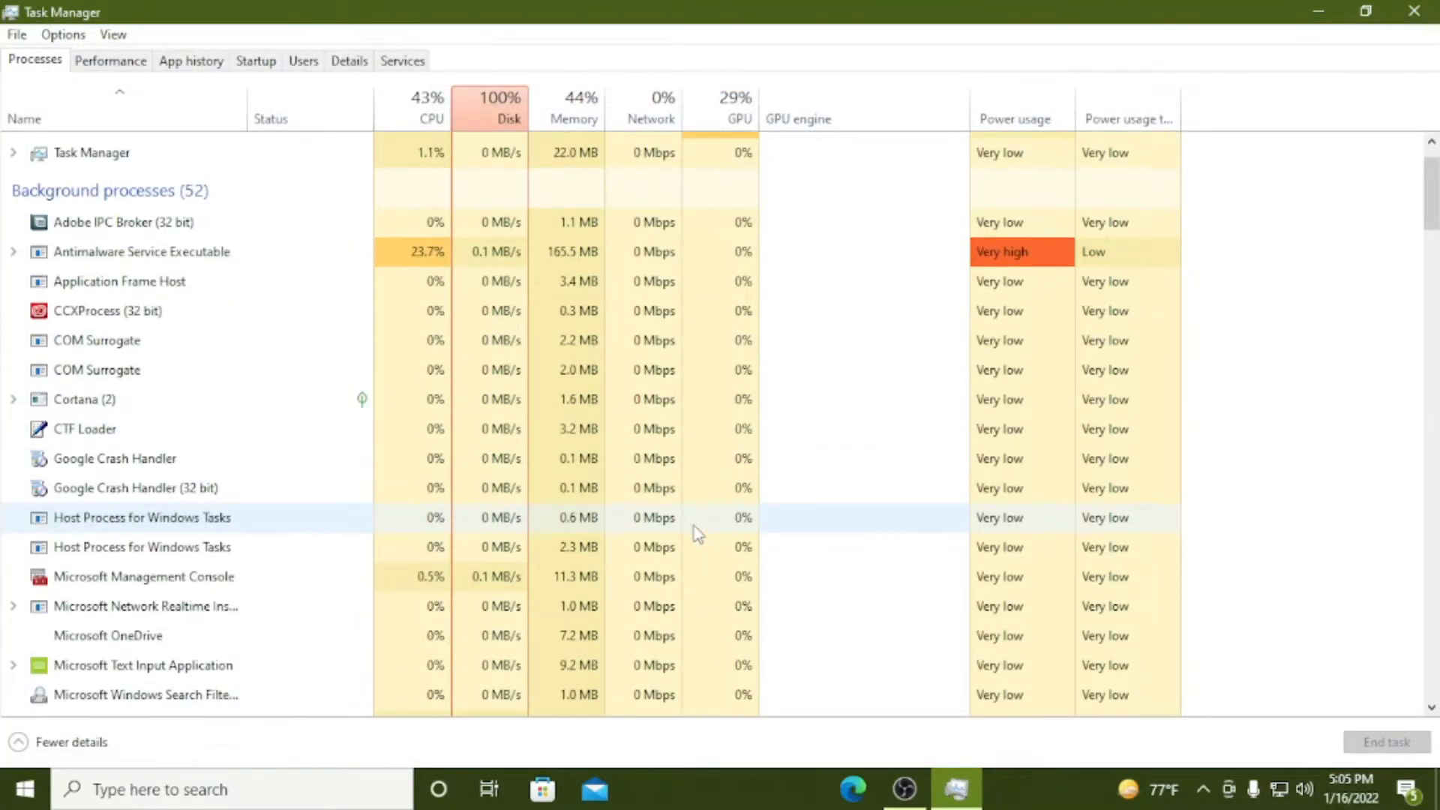
{"action": "scroll", "coordinate": [604, 592], "scroll_direction": "down", "scroll_amount": 3}
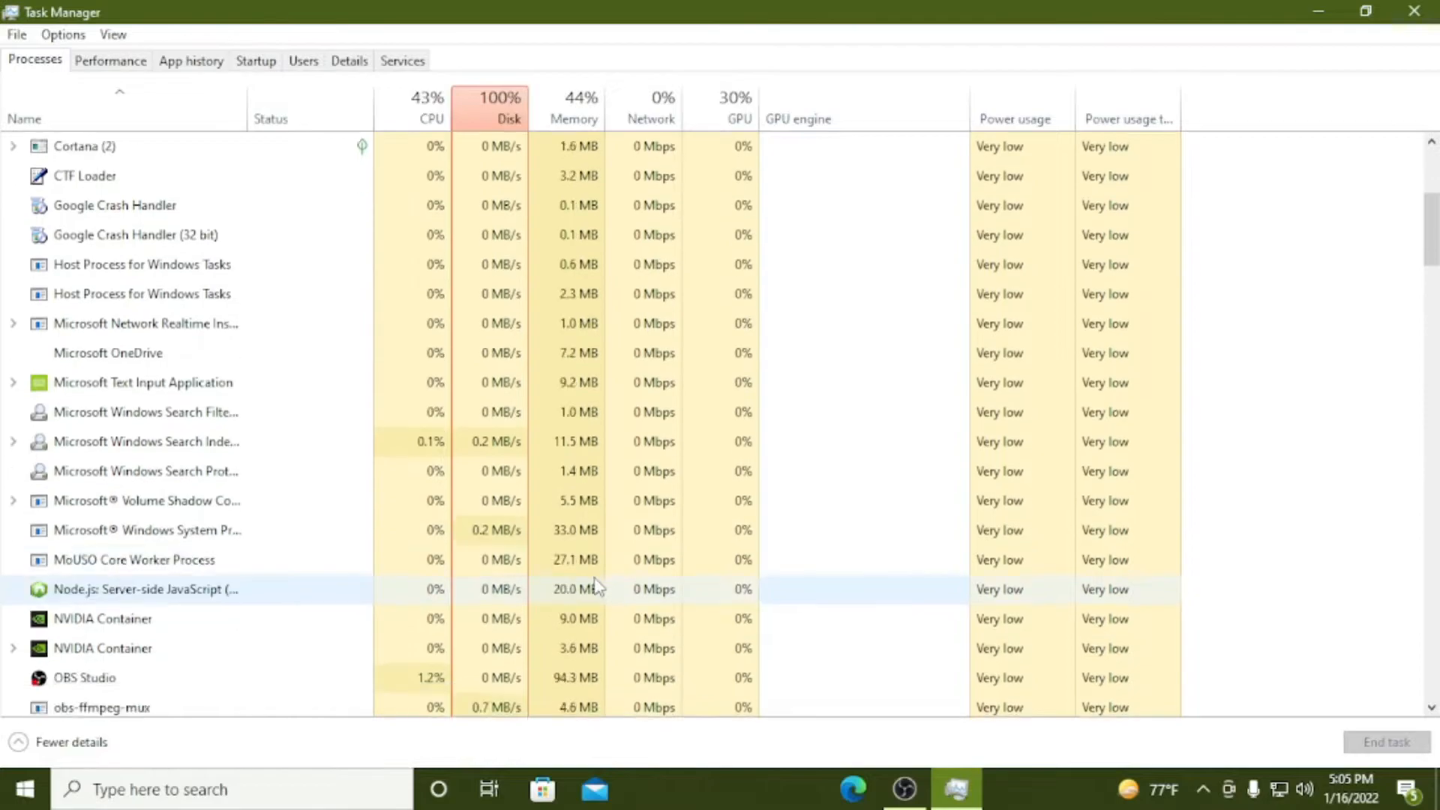
{"action": "scroll", "coordinate": [593, 582], "scroll_direction": "down", "scroll_amount": 5}
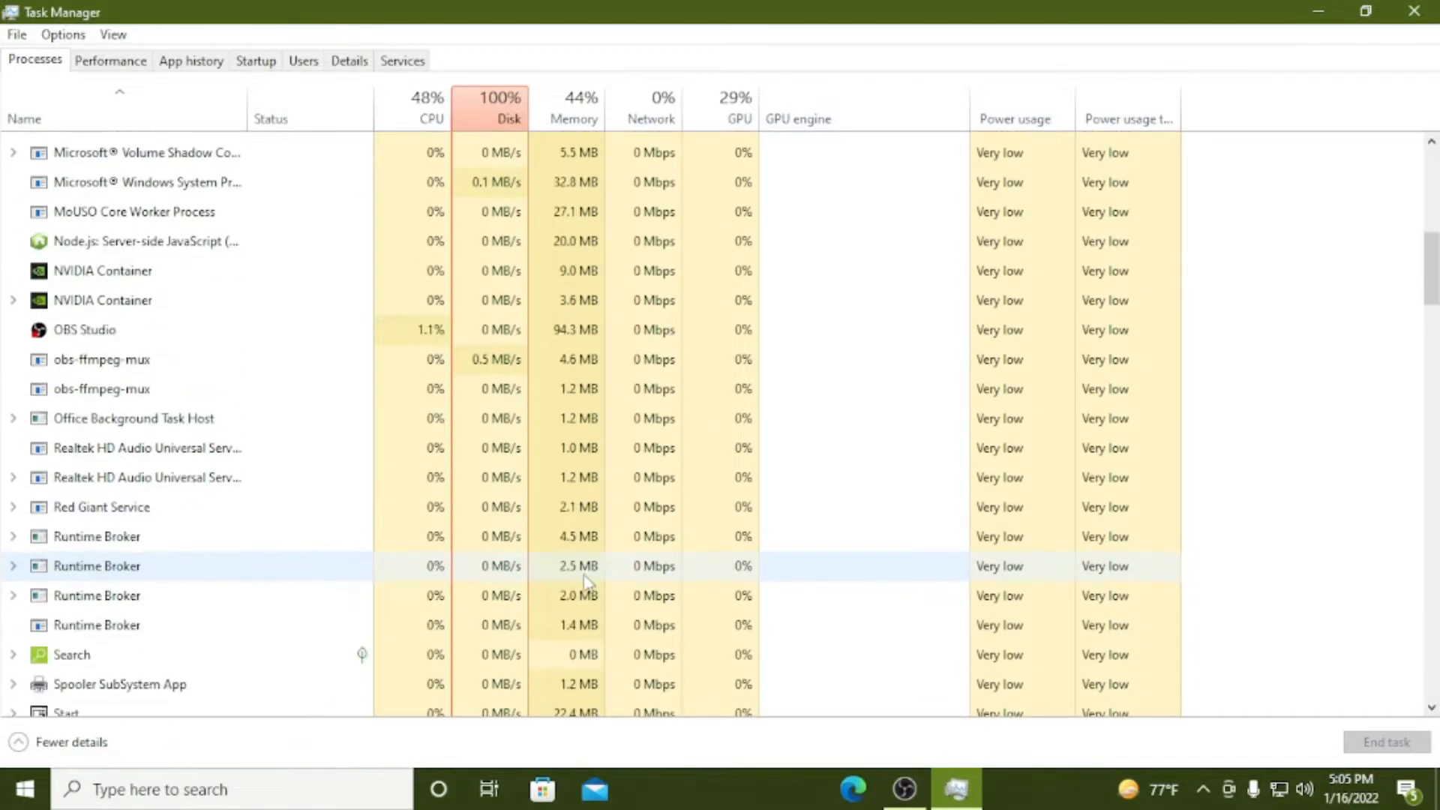
{"action": "scroll", "coordinate": [578, 583], "scroll_direction": "down", "scroll_amount": 3}
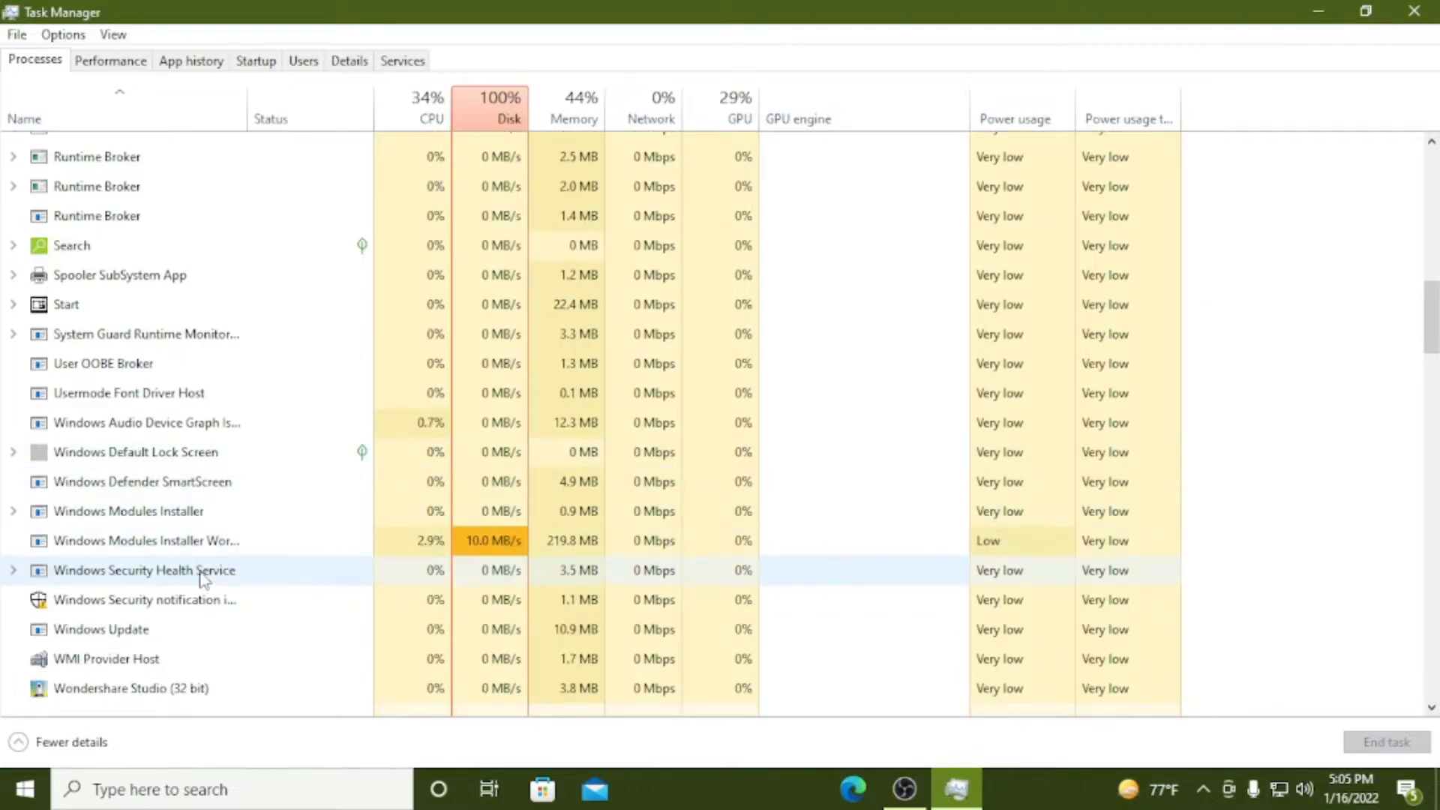
{"action": "left_click", "coordinate": [342, 541]}
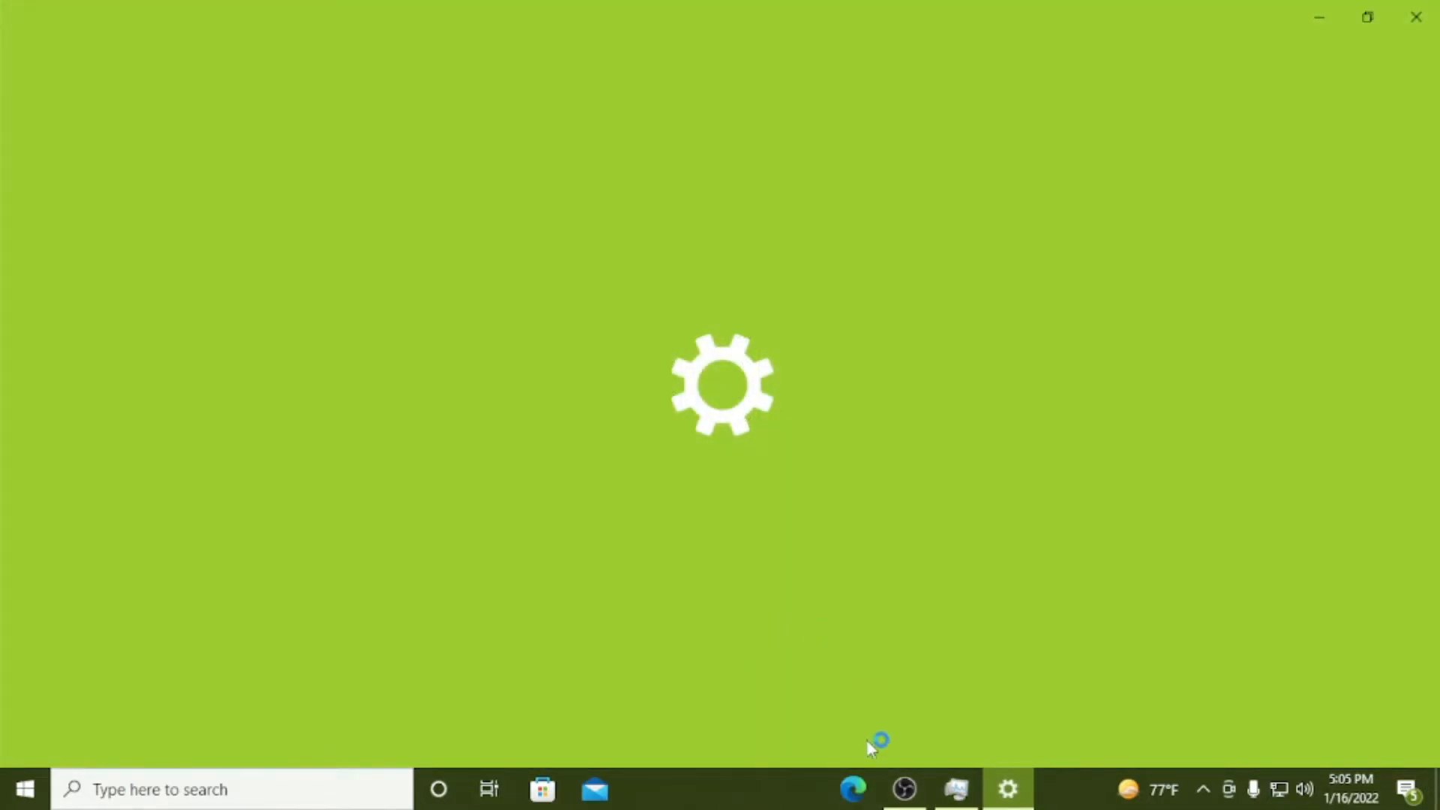
{"action": "left_click", "coordinate": [921, 793]}
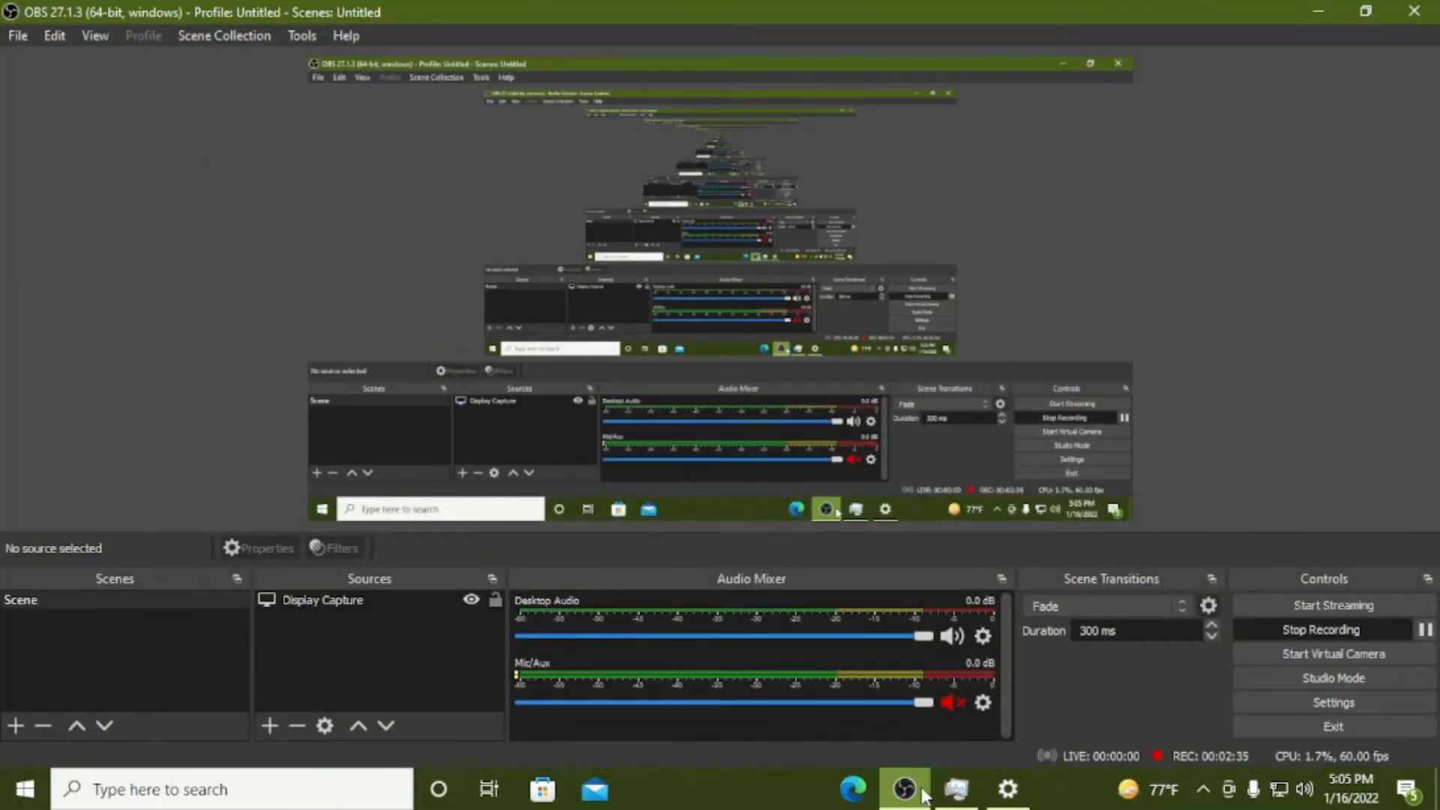
{"action": "left_click", "coordinate": [922, 793]}
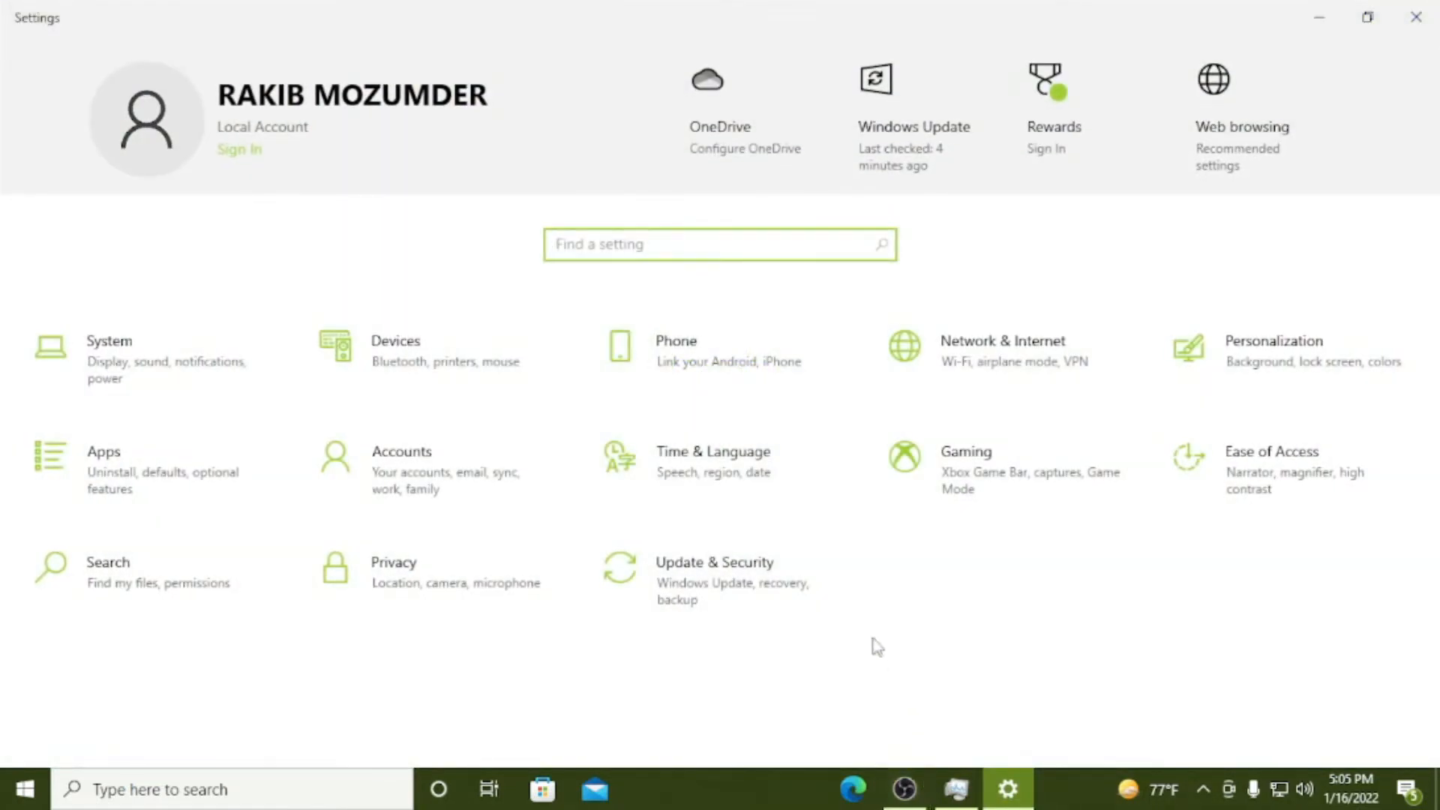
{"action": "left_click", "coordinate": [778, 474]}
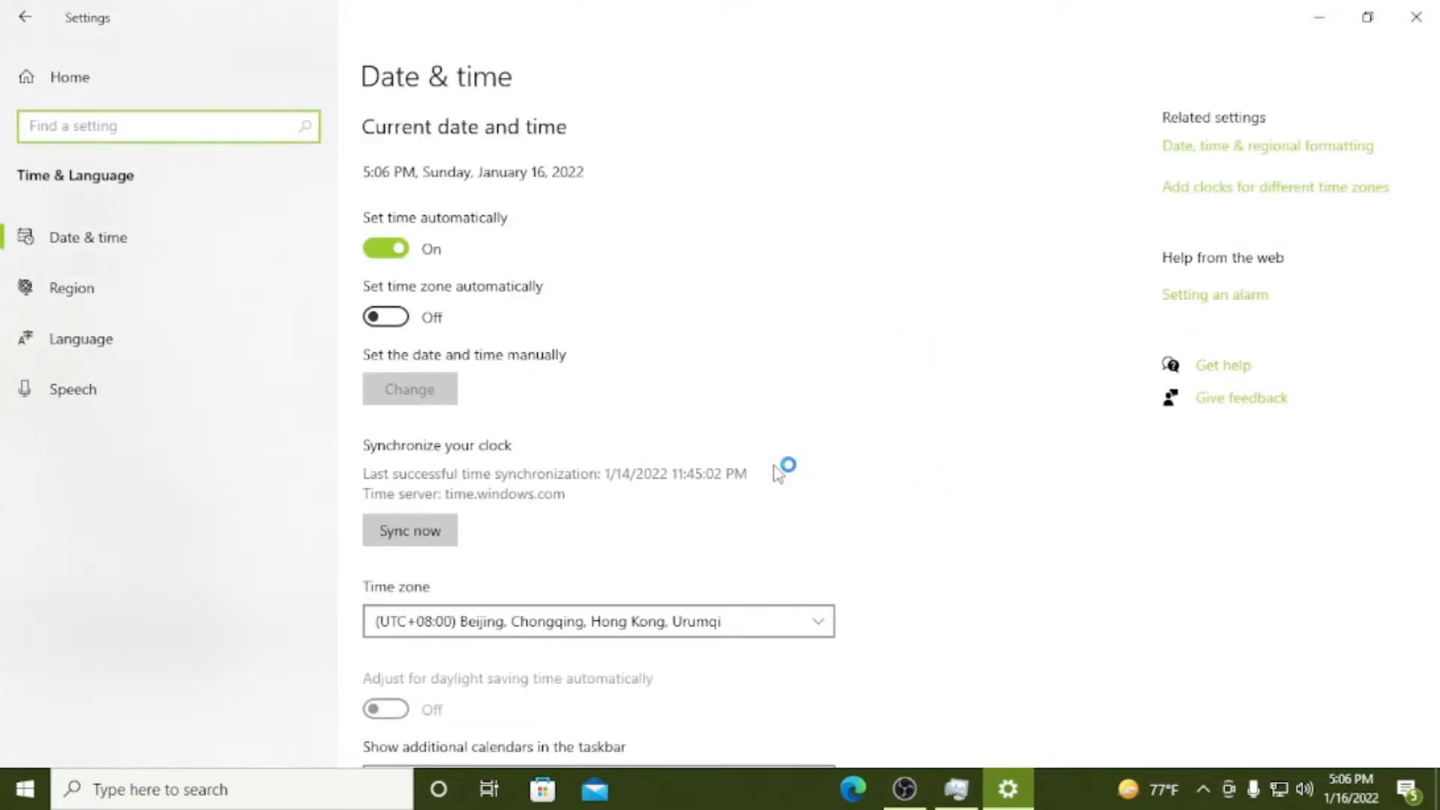
{"action": "left_click", "coordinate": [1416, 17]}
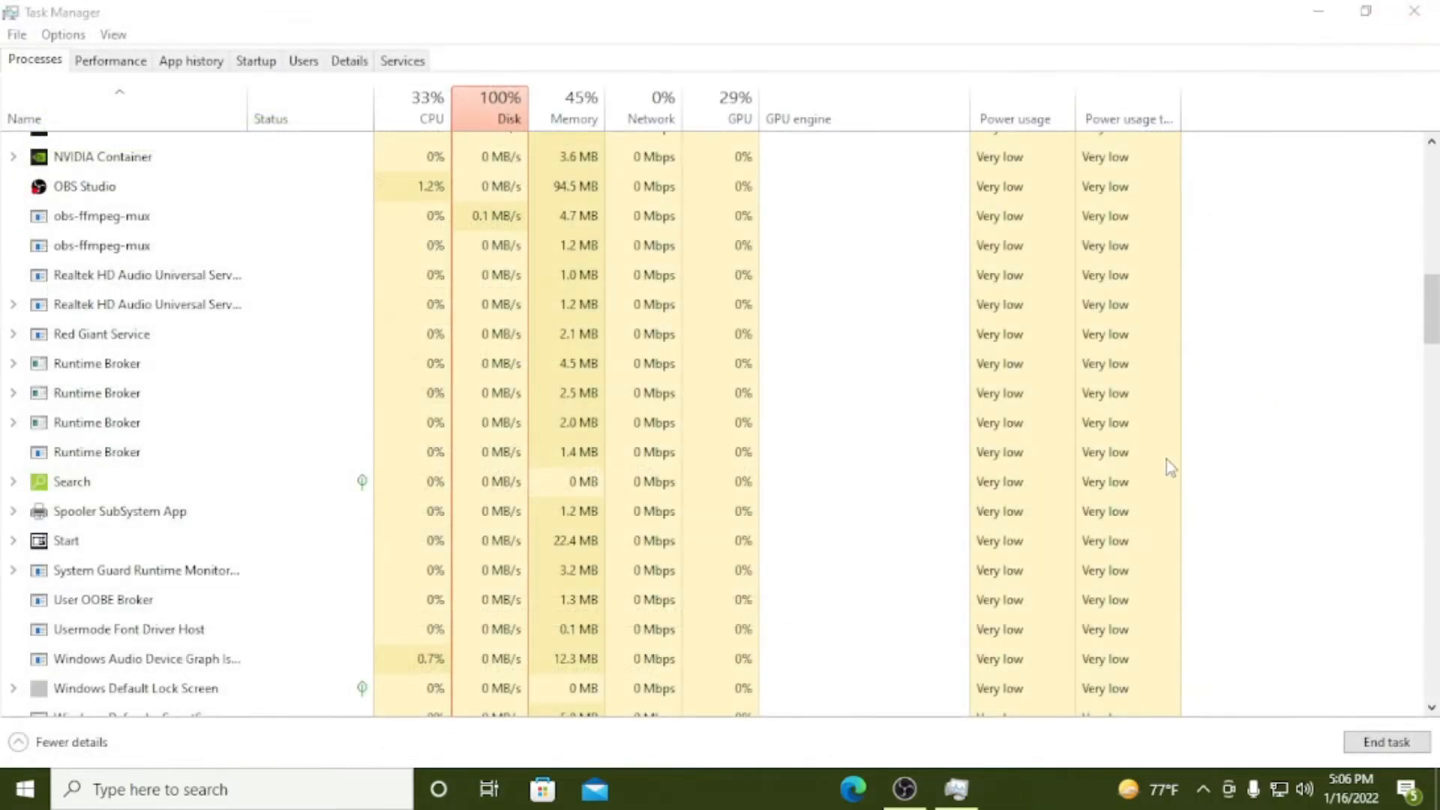
- Open the Windows Update page under Update & Security in Windows Settings to check the update status
{"action": "key", "text": "super+i"}
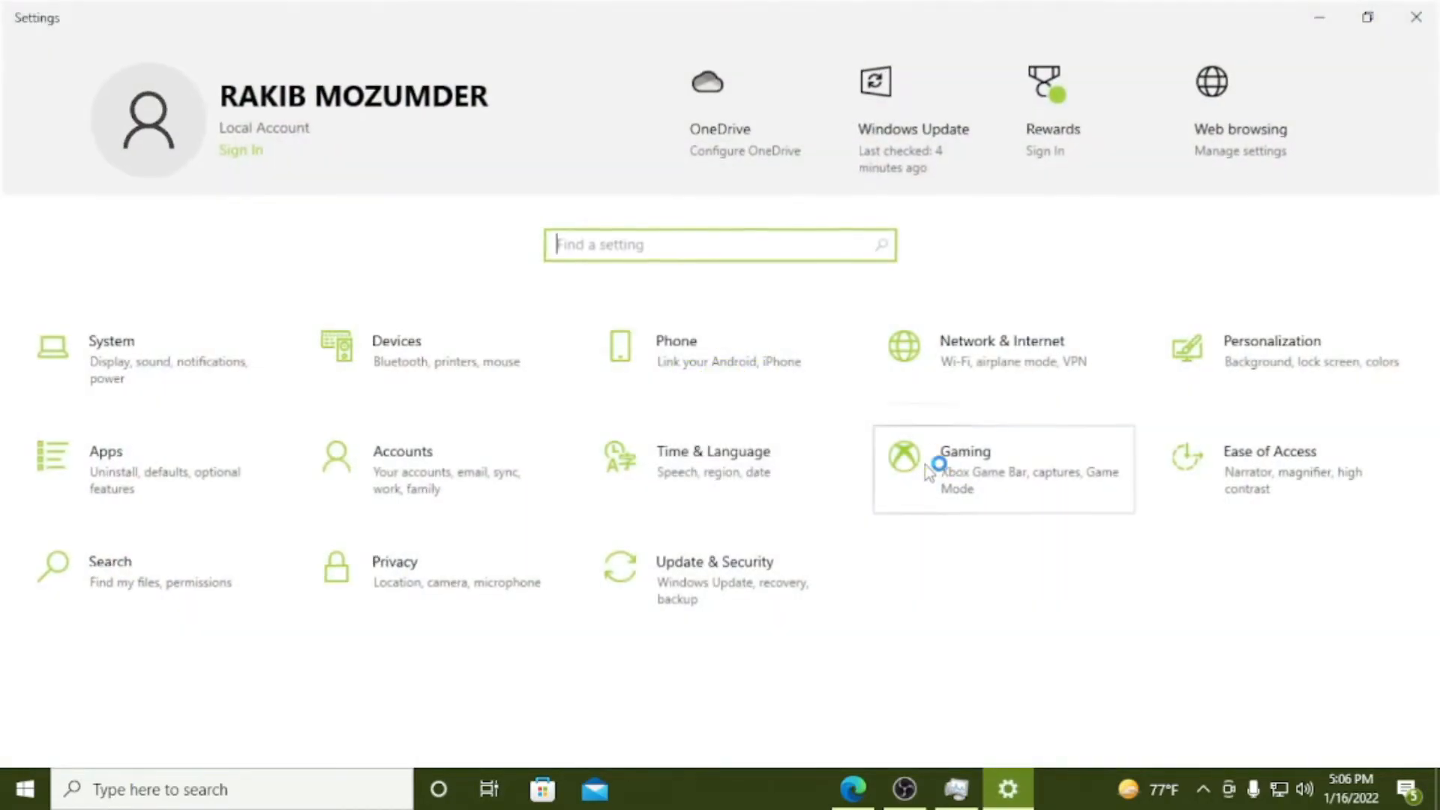
{"action": "left_click", "coordinate": [668, 594]}
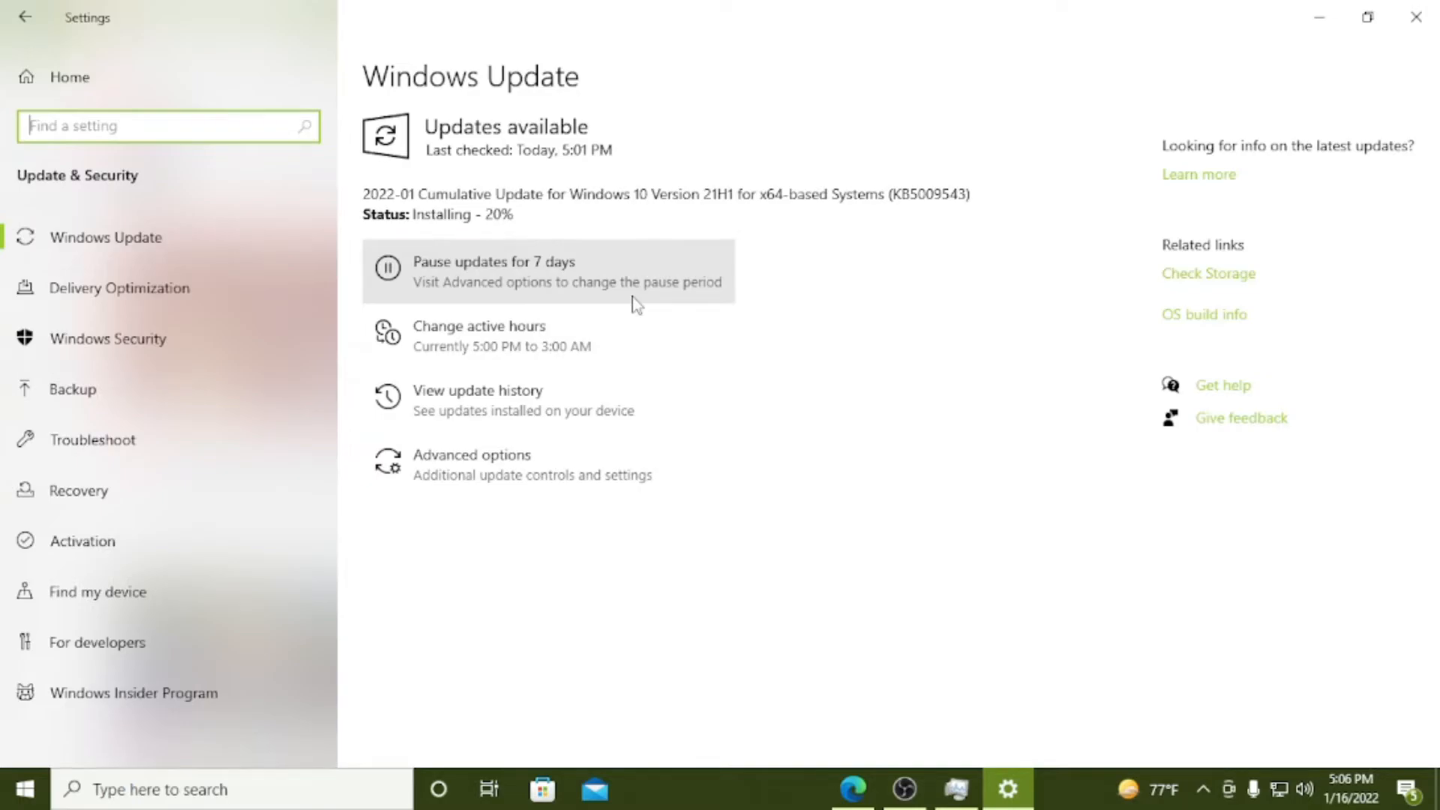
- Switch to the Microsoft Edge window showing YouTube, maximize it and minimize it
{"action": "left_click", "coordinate": [853, 787]}
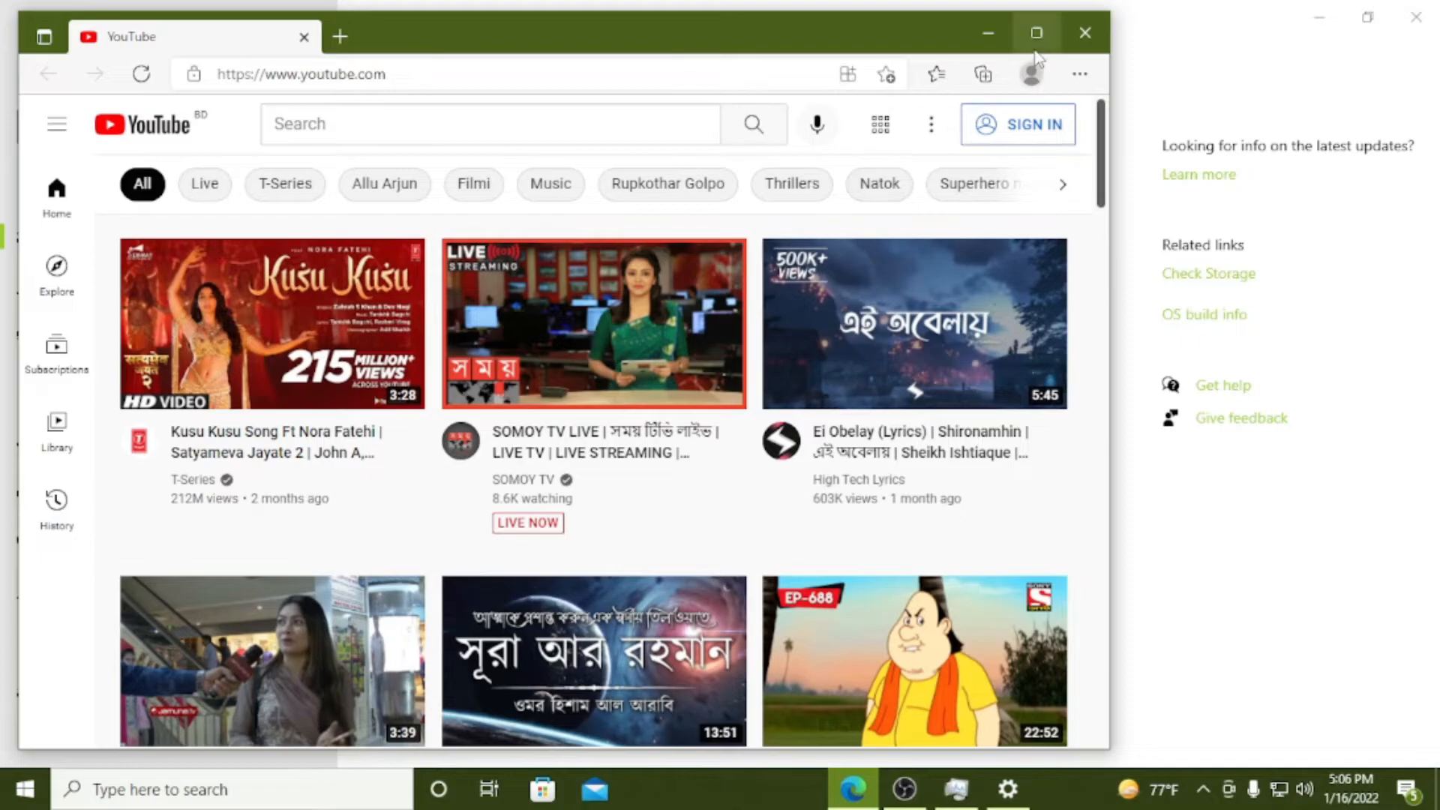
{"action": "left_click", "coordinate": [1037, 34]}
{"action": "left_click", "coordinate": [1315, 5]}
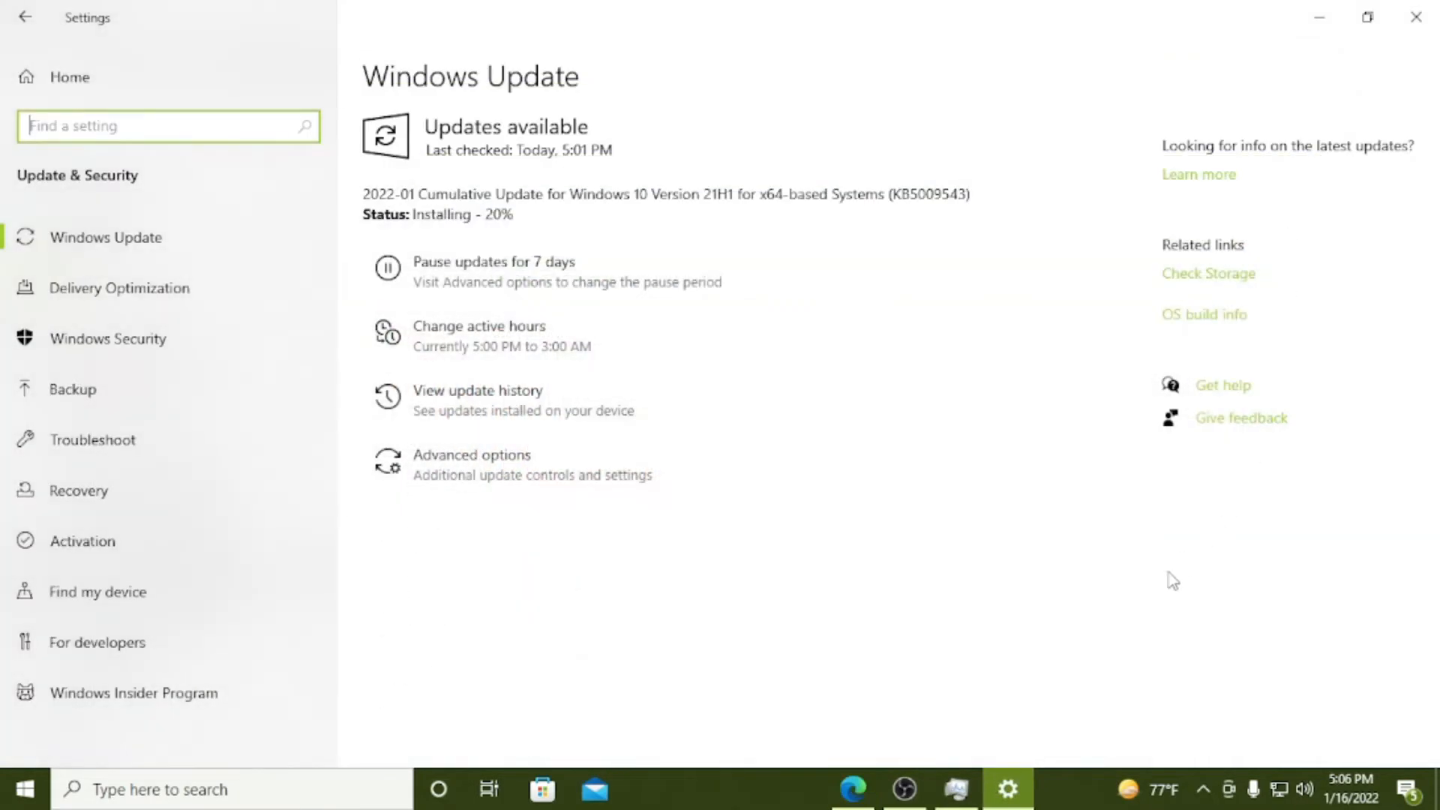
- Switch to Task Manager and check the resource usage of the background processes again
{"action": "left_click", "coordinate": [964, 784]}
{"action": "scroll", "coordinate": [685, 444], "scroll_direction": "up", "scroll_amount": 3}
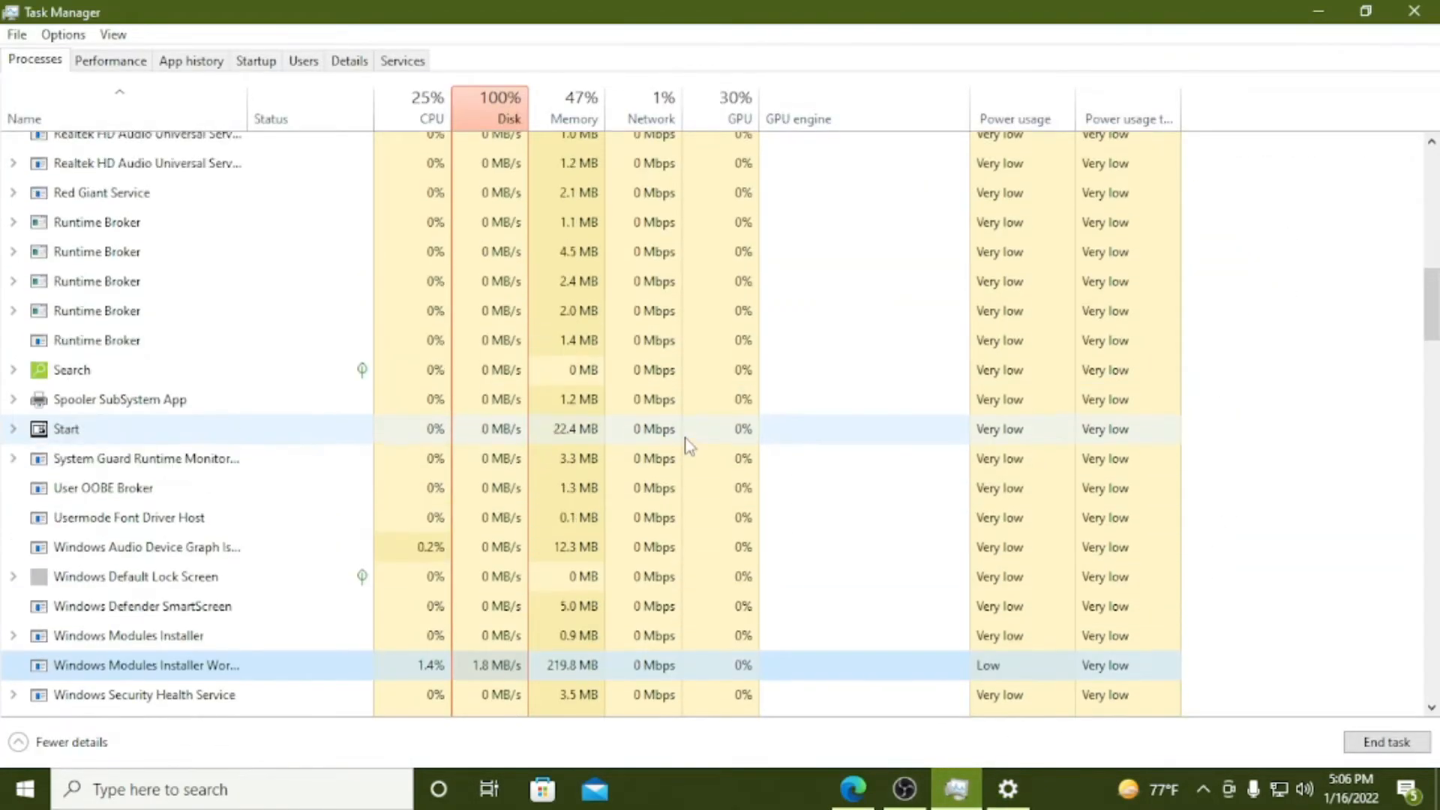
{"action": "scroll", "coordinate": [697, 420], "scroll_direction": "up", "scroll_amount": 2}
{"action": "scroll", "coordinate": [698, 428], "scroll_direction": "down", "scroll_amount": 2}
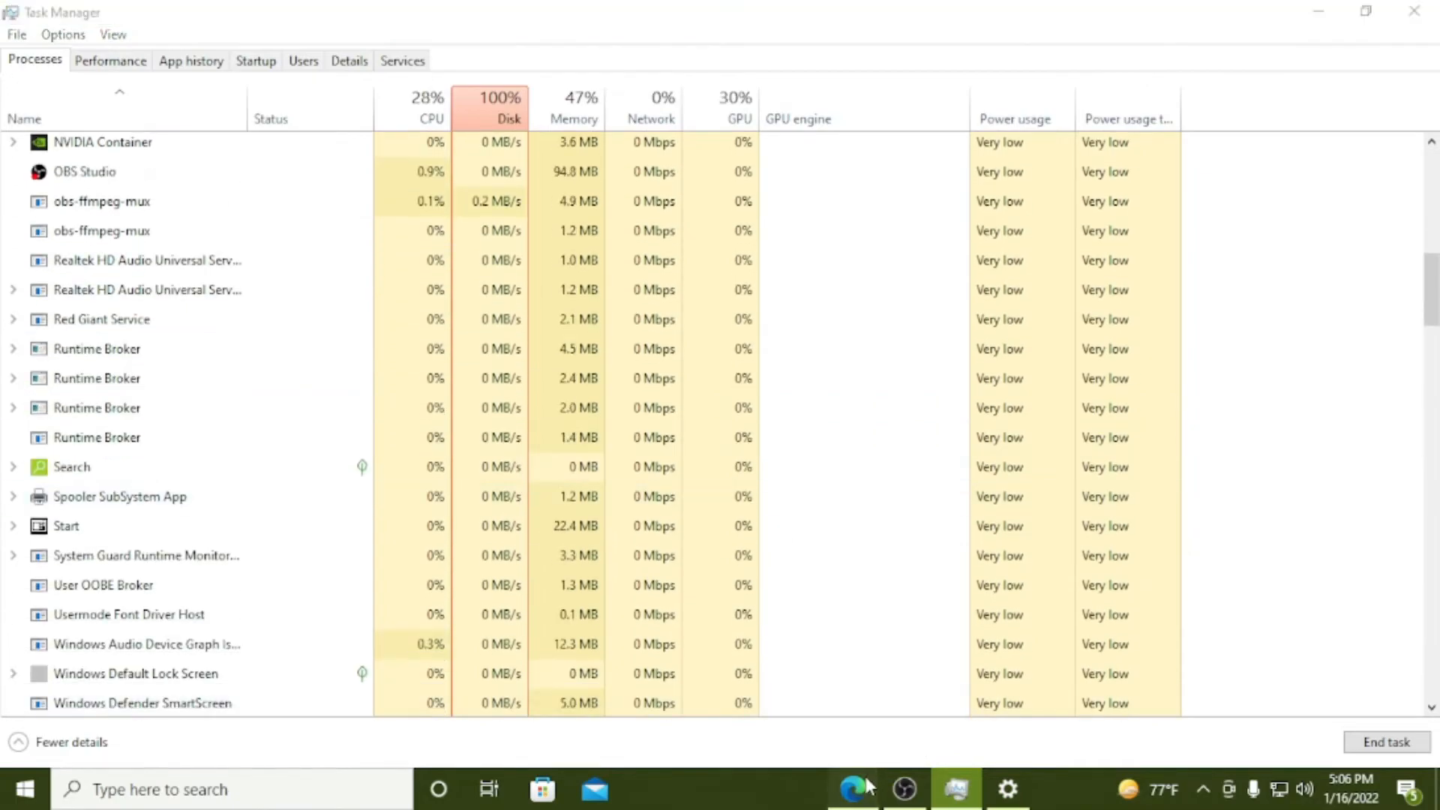
{"action": "left_click", "coordinate": [863, 785]}
{"action": "left_click", "coordinate": [891, 797]}
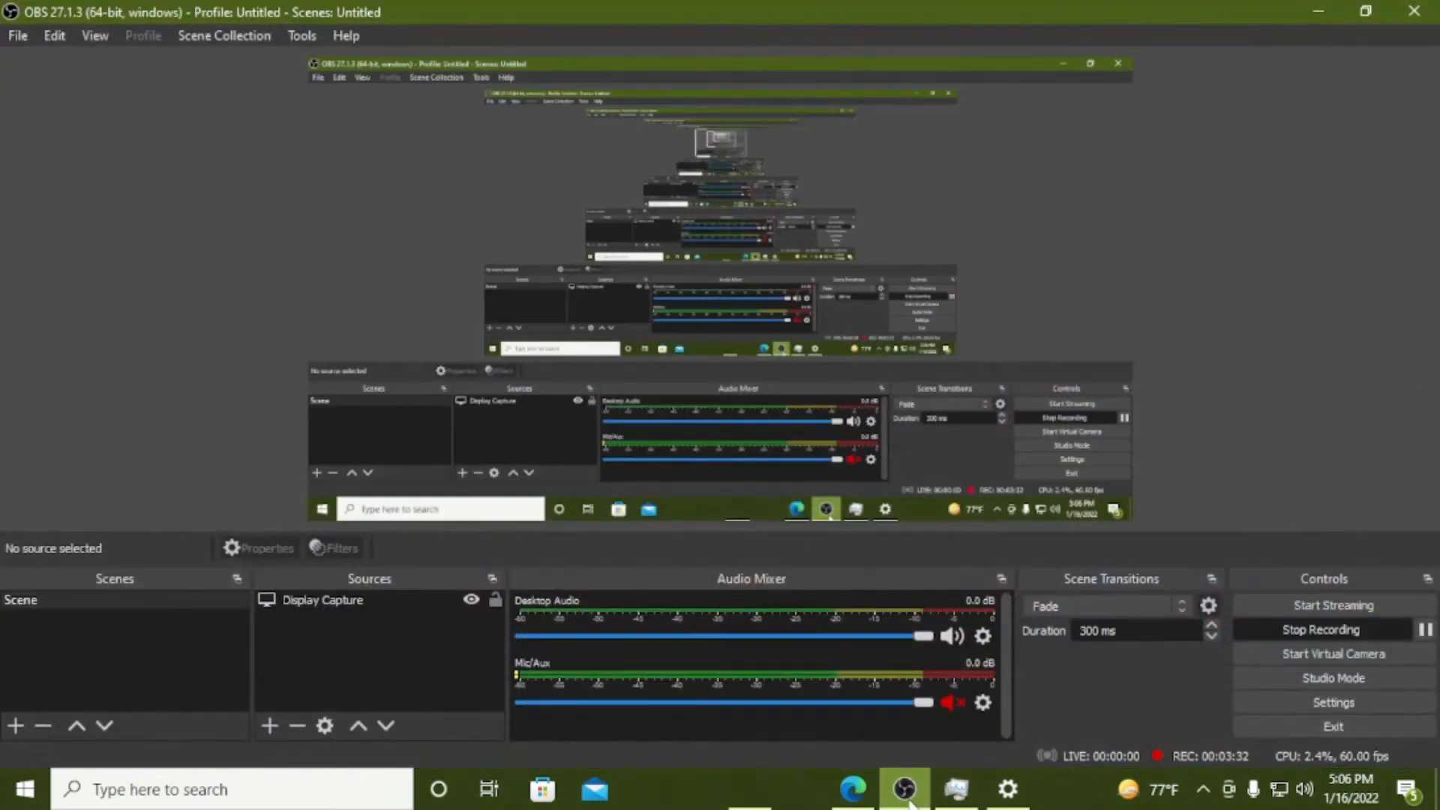
{"action": "left_click", "coordinate": [957, 792]}
{"action": "left_click", "coordinate": [908, 796]}
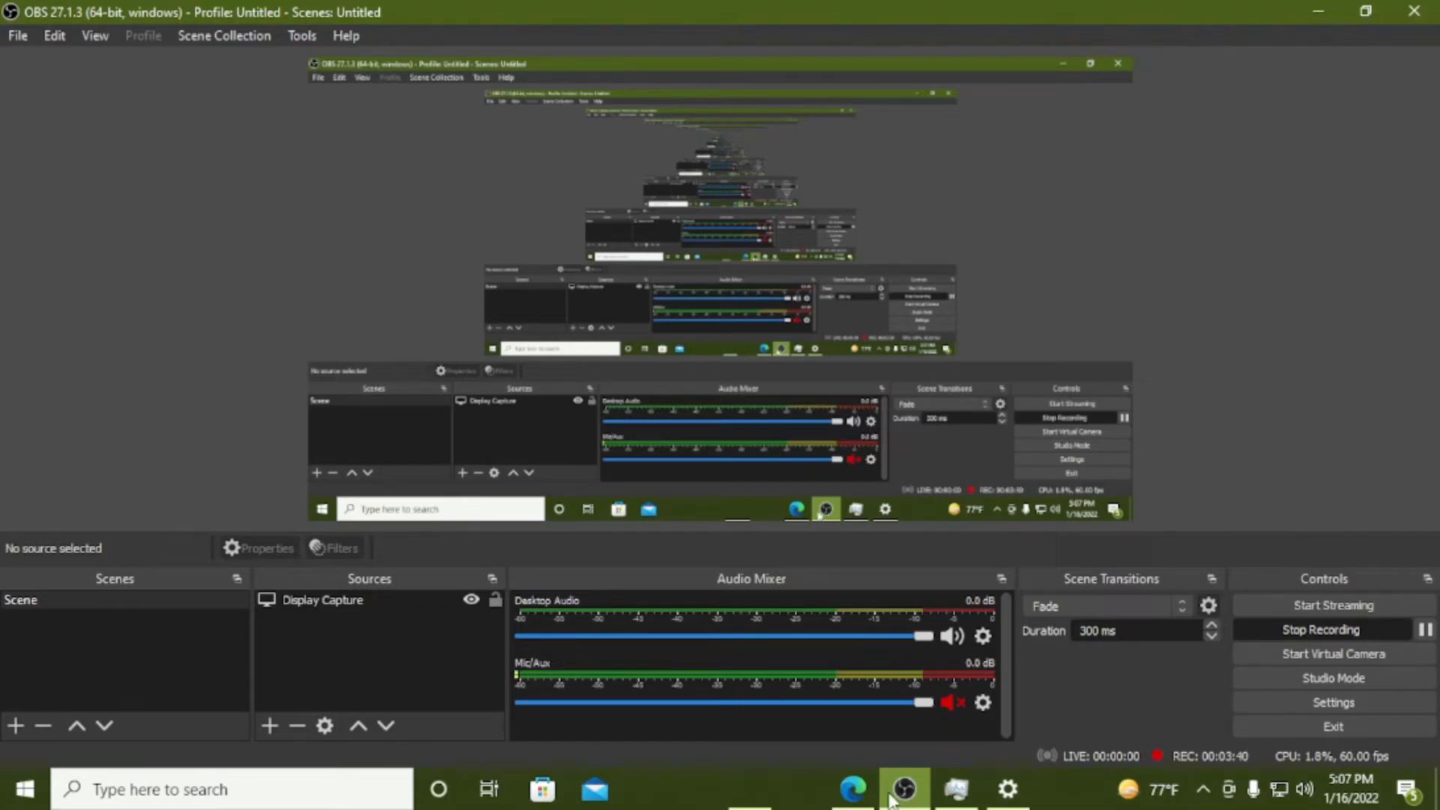
- Switch to Microsoft Edge and look through its open windows
{"action": "left_click", "coordinate": [780, 795]}
{"action": "left_click", "coordinate": [766, 795]}
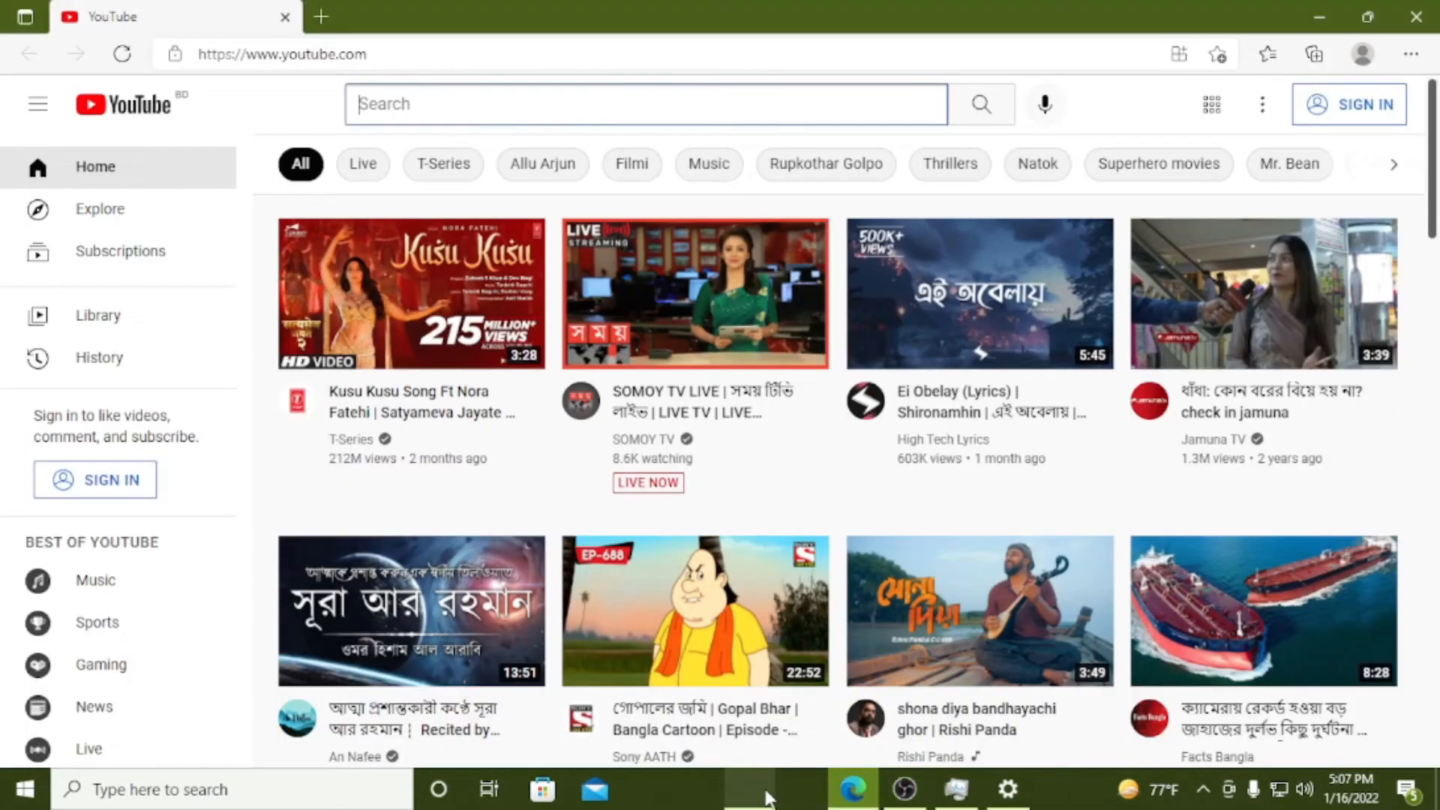
{"action": "left_click", "coordinate": [845, 792]}
{"action": "left_click", "coordinate": [853, 789]}
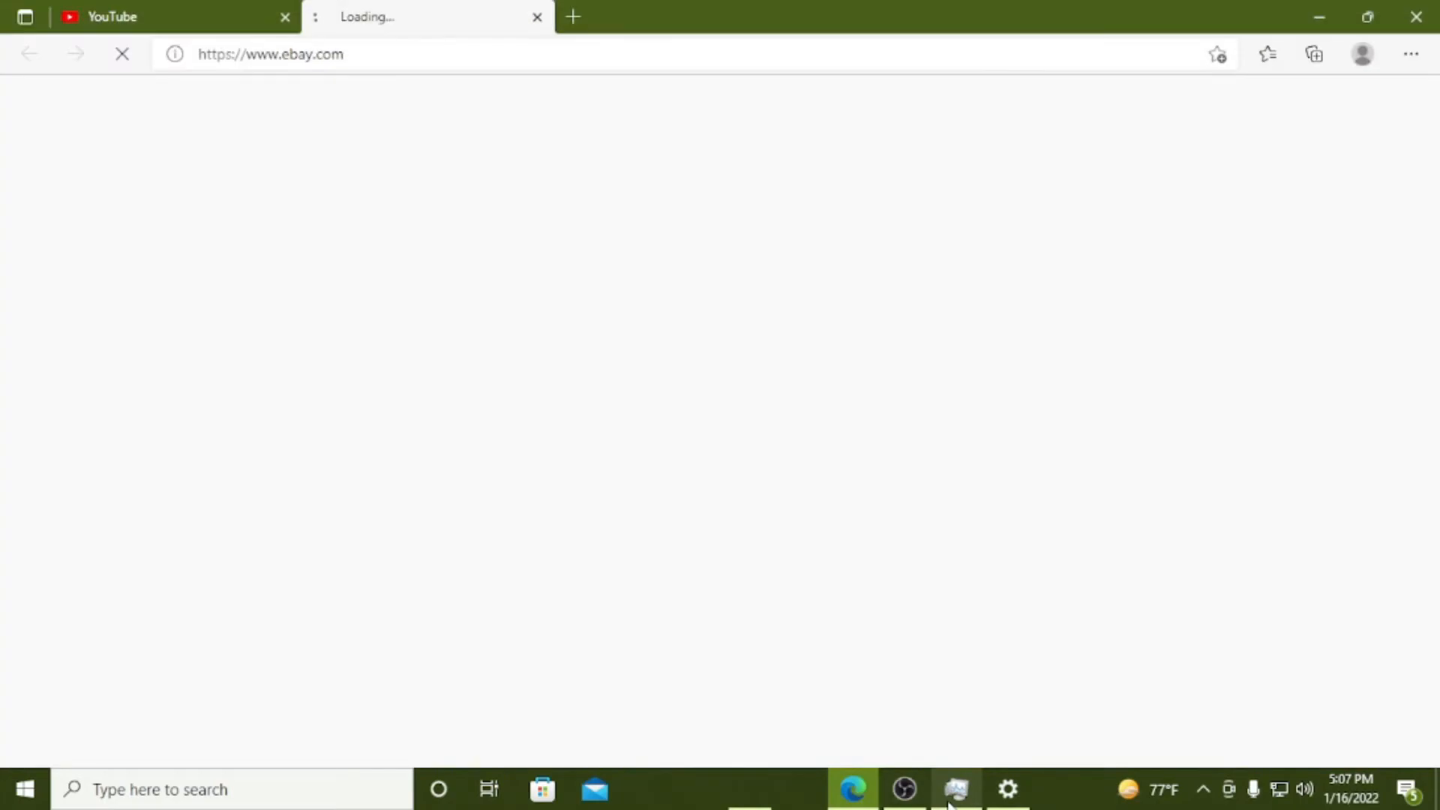
{"action": "left_click", "coordinate": [922, 801]}
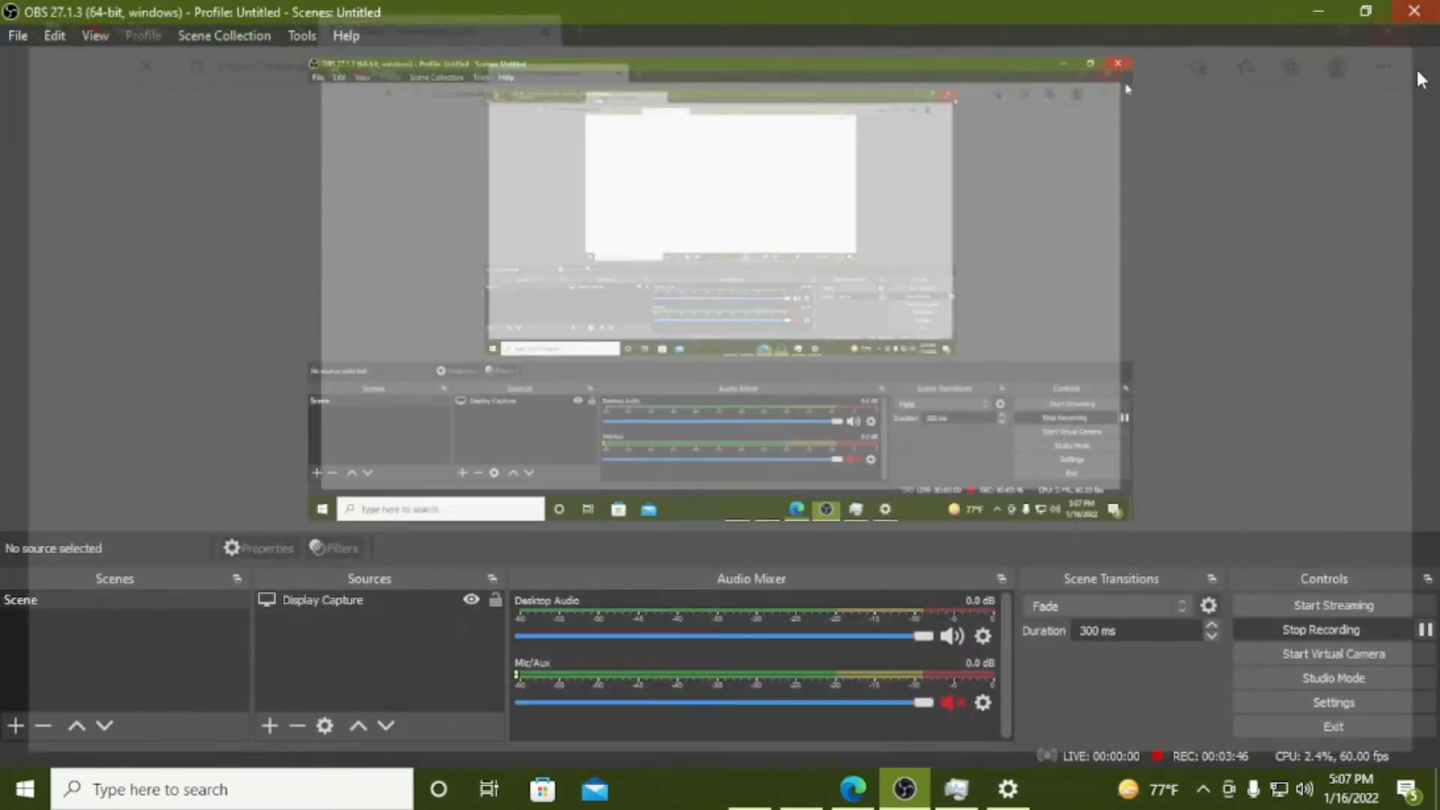
{"action": "left_click", "coordinate": [854, 790]}
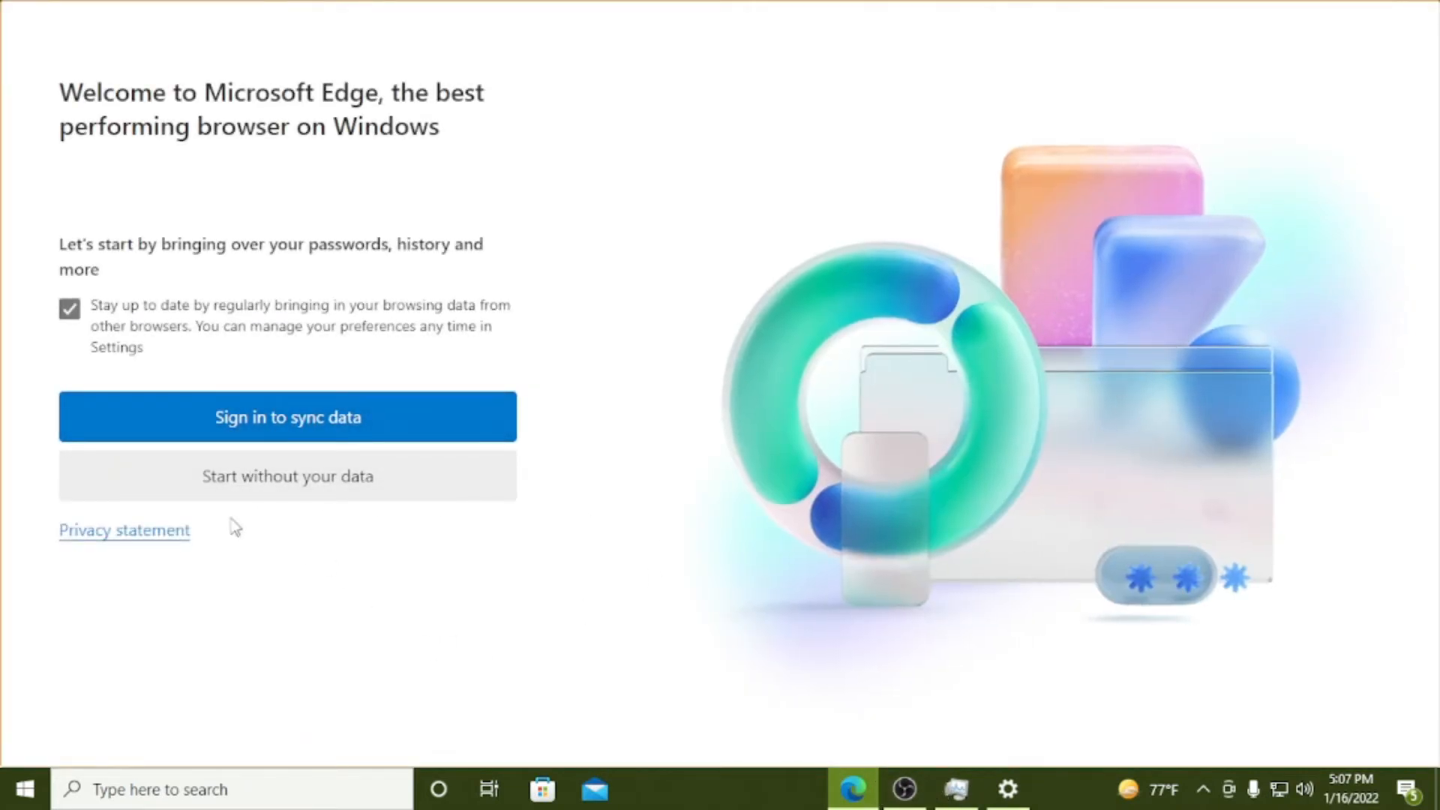
- Look through the open OBS, Windows Update settings and Task Manager windows and return to Microsoft Edge
{"action": "left_click", "coordinate": [904, 789]}
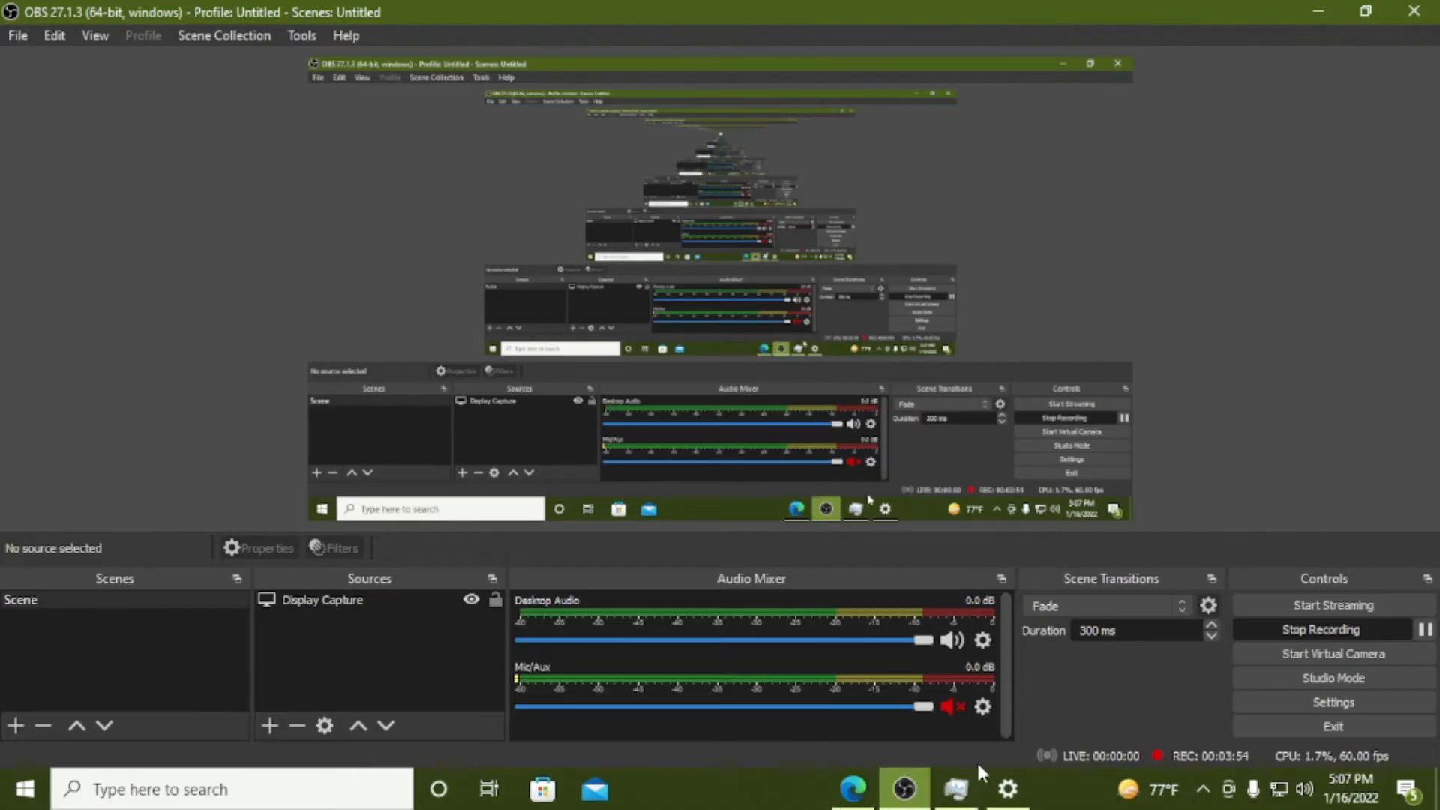
{"action": "left_click", "coordinate": [1008, 789]}
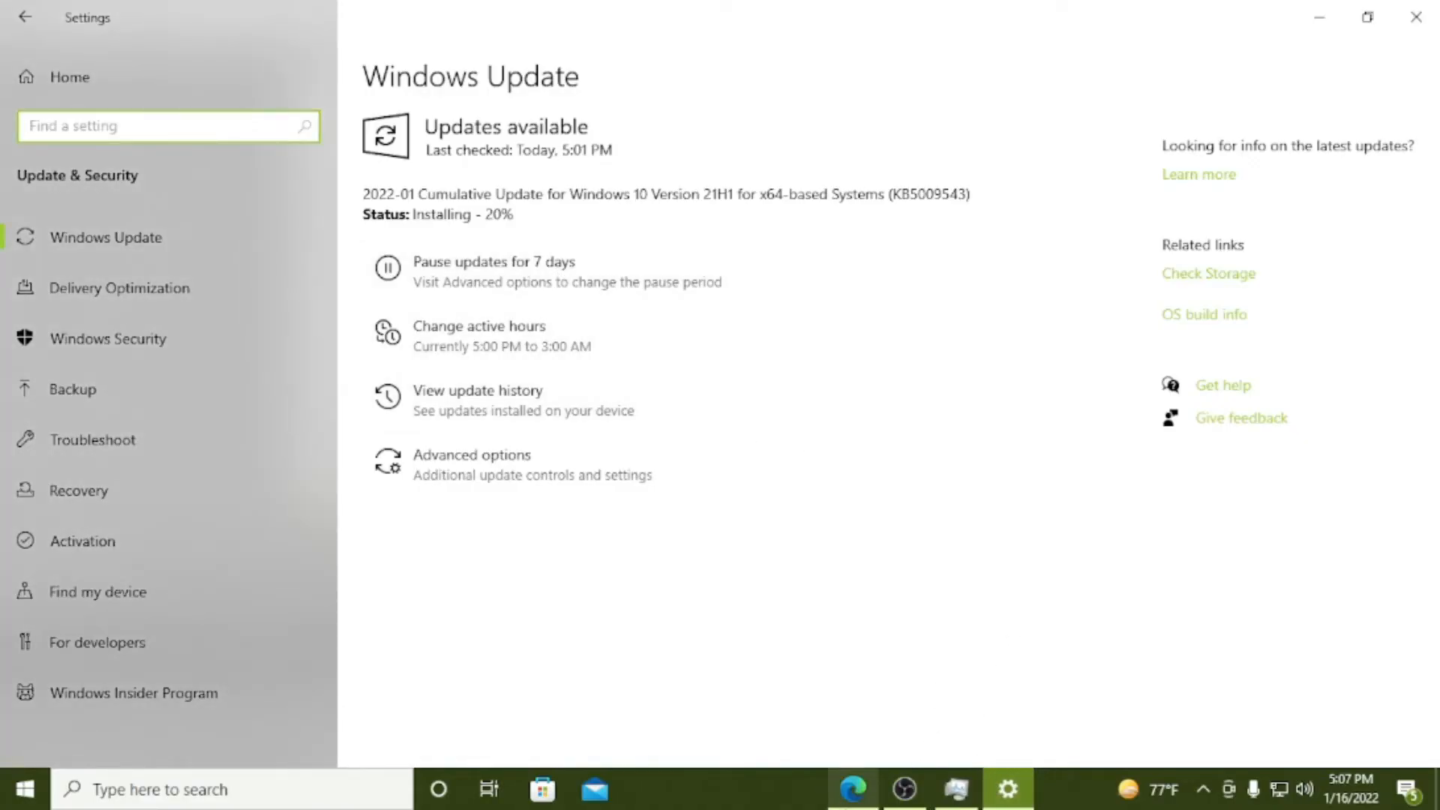
{"action": "left_click", "coordinate": [936, 679]}
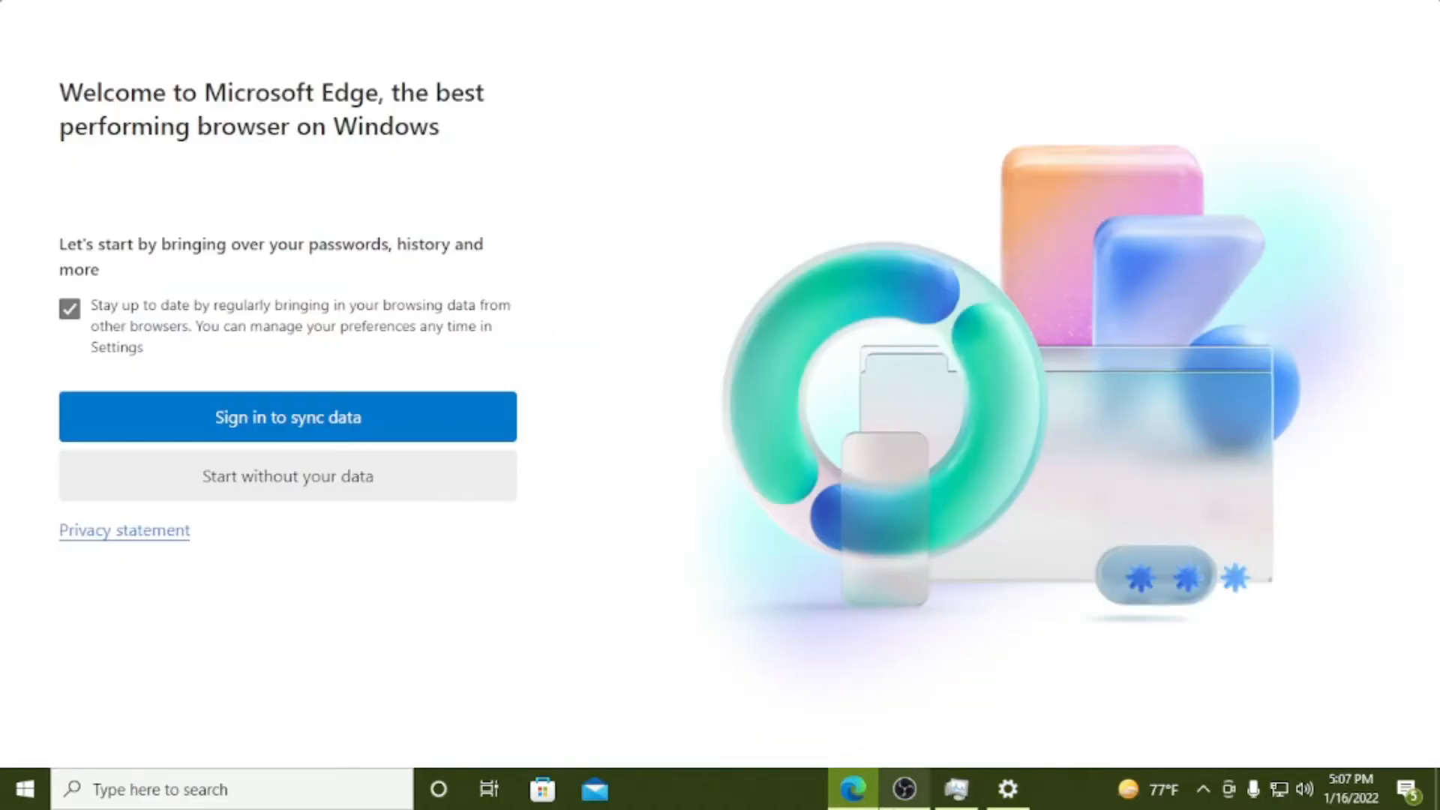
{"action": "left_click", "coordinate": [957, 799]}
{"action": "left_click", "coordinate": [1322, 6]}
{"action": "right_click", "coordinate": [810, 7]}
{"action": "left_click", "coordinate": [1313, 5]}
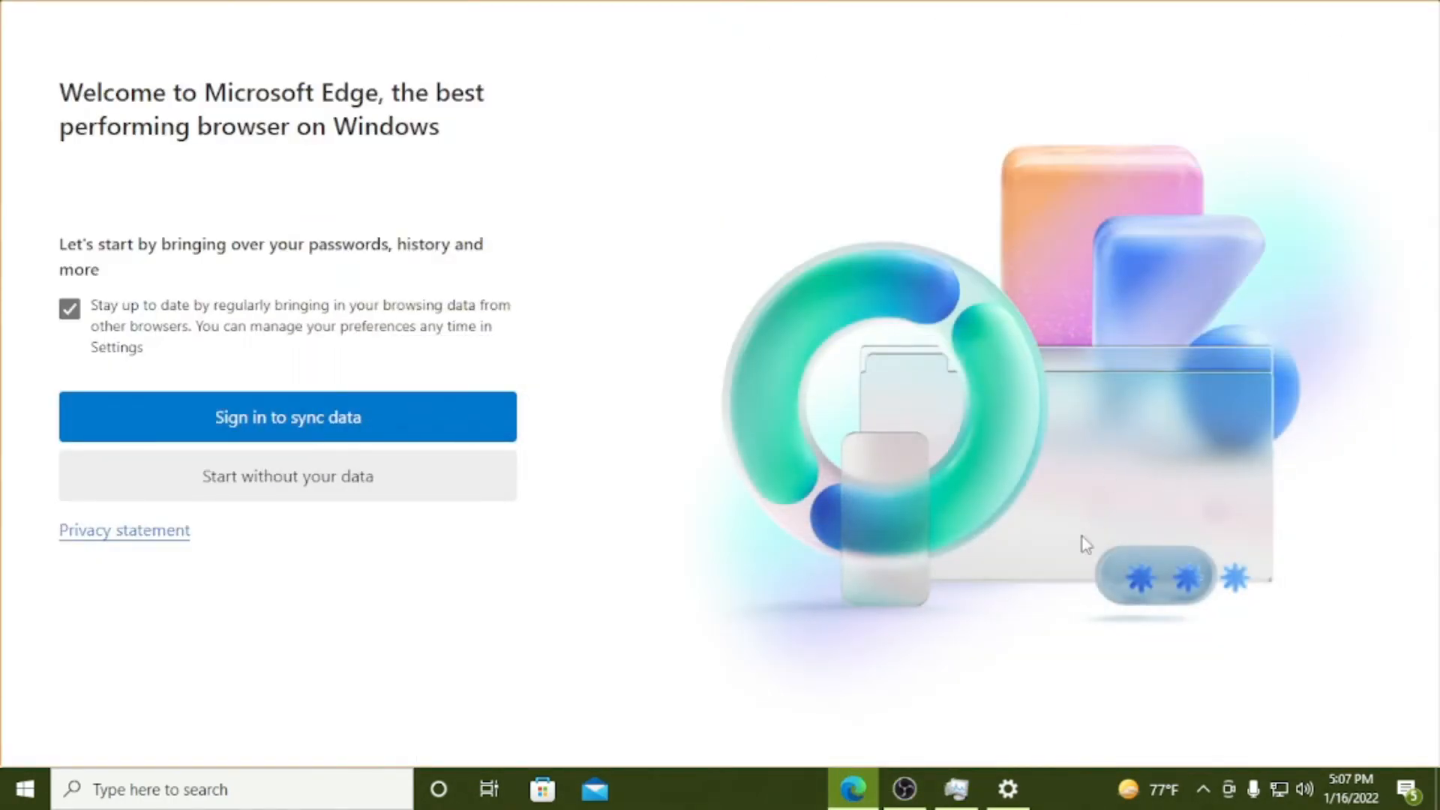
- Try the Edge sync sign-in with a work or school account, choose to start without data and close the browser
{"action": "left_click", "coordinate": [257, 417]}
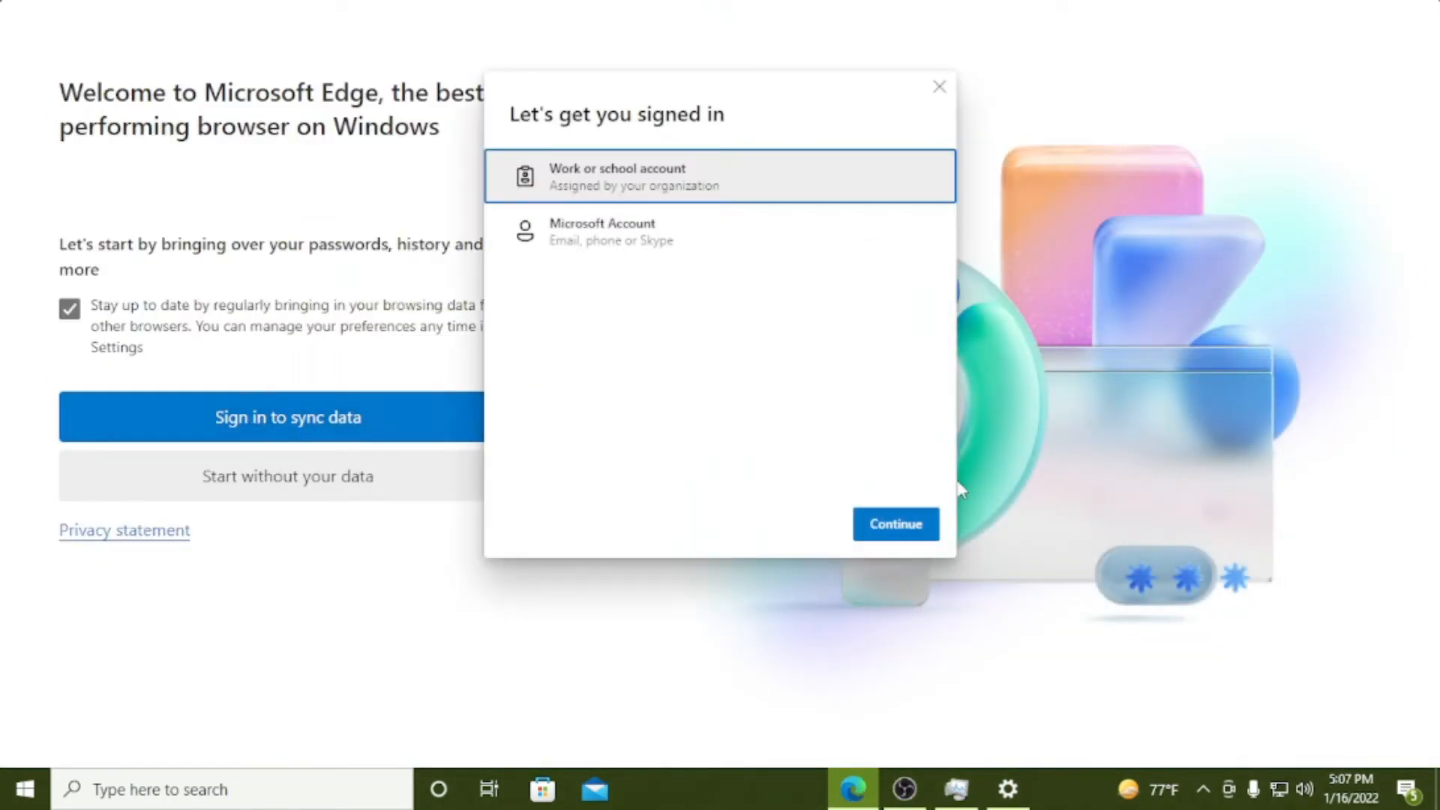
{"action": "left_click", "coordinate": [919, 517]}
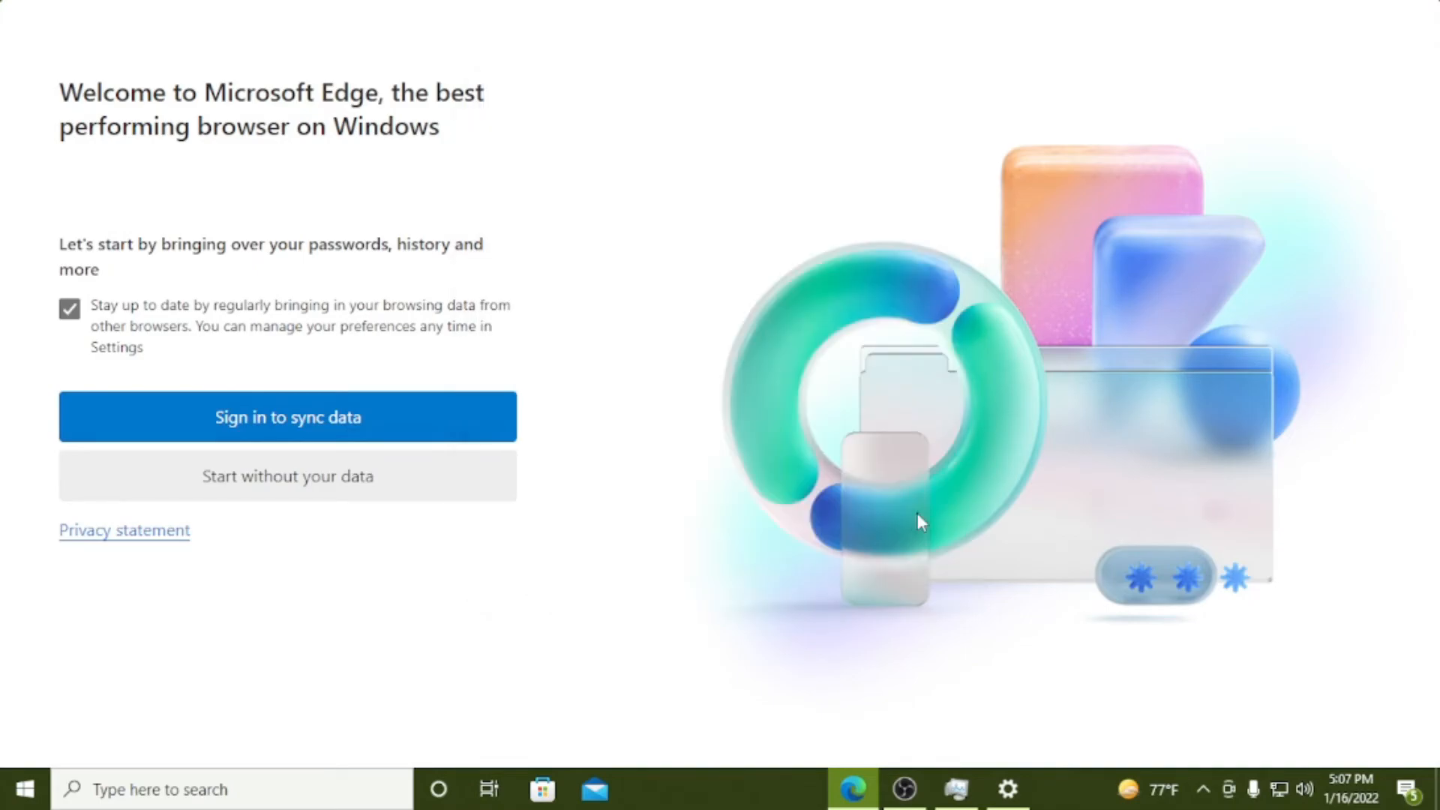
{"action": "left_click", "coordinate": [343, 491]}
{"action": "left_click", "coordinate": [1417, 12]}
- Minimize the Settings window, refresh the desktop and close the blank window
{"action": "left_click", "coordinate": [1313, 10]}
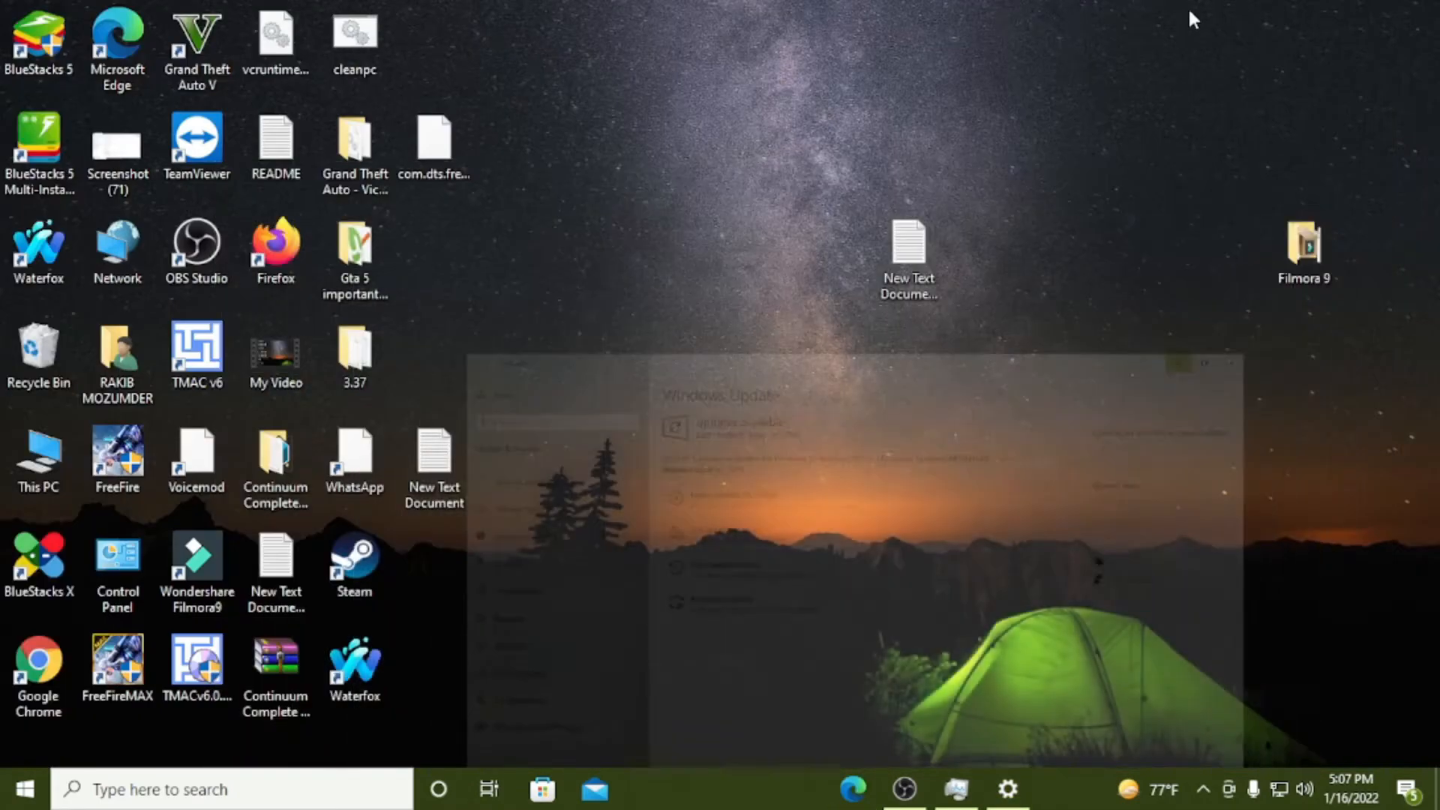
{"action": "right_click", "coordinate": [955, 52]}
{"action": "left_click", "coordinate": [953, 61]}
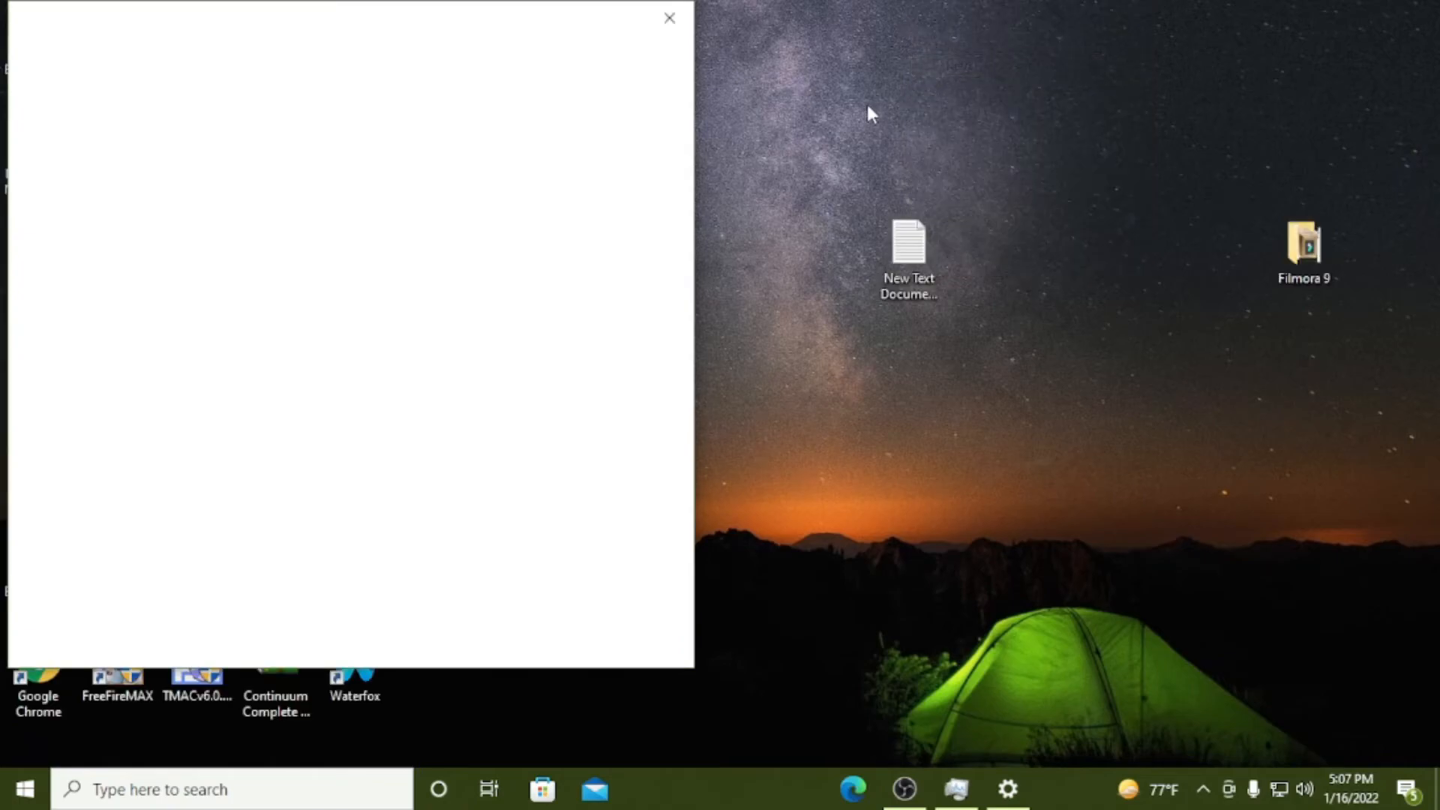
{"action": "left_click", "coordinate": [677, 18]}
- Switch to OBS, minimize it and refresh the desktop again
{"action": "left_click", "coordinate": [903, 797]}
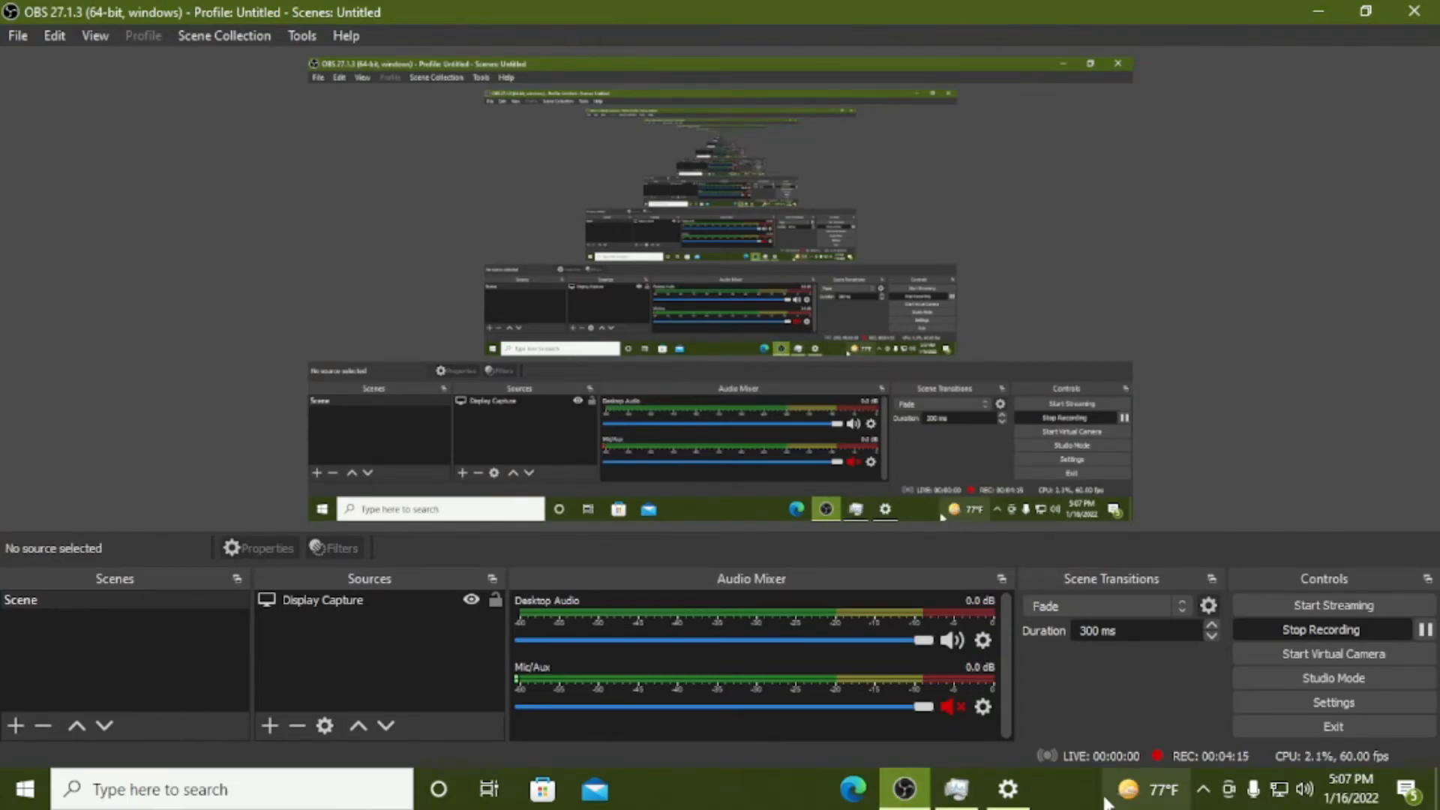
{"action": "left_click", "coordinate": [1333, 10]}
{"action": "right_click", "coordinate": [733, 41]}
{"action": "left_click", "coordinate": [797, 103]}
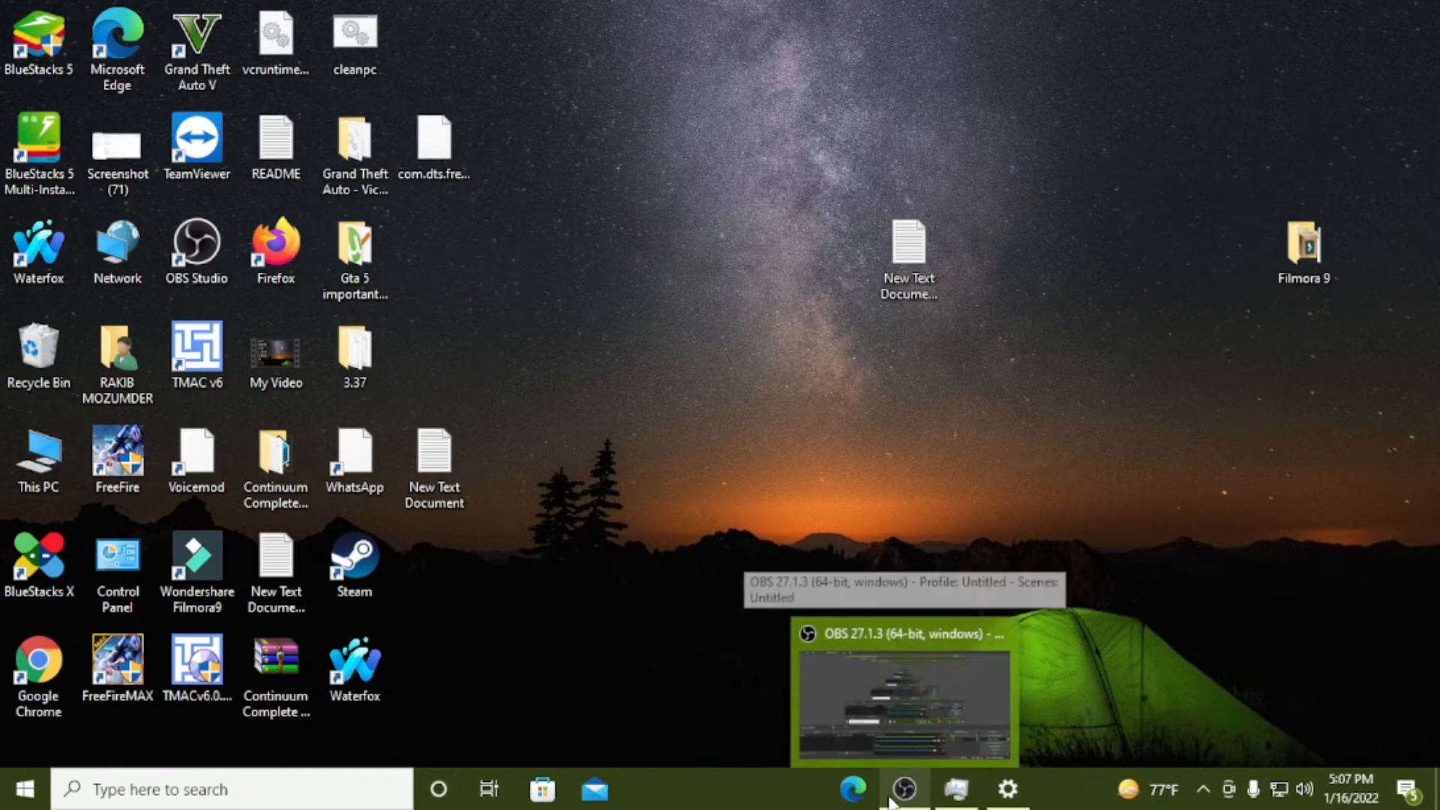
- In Task Manager, end the Windows Modules Installer Worker and Windows Security notification icon background processes
{"action": "left_click", "coordinate": [956, 789]}
{"action": "scroll", "coordinate": [607, 462], "scroll_direction": "down", "scroll_amount": 1}
{"action": "scroll", "coordinate": [463, 417], "scroll_direction": "down", "scroll_amount": 2}
{"action": "scroll", "coordinate": [448, 544], "scroll_direction": "down", "scroll_amount": 4}
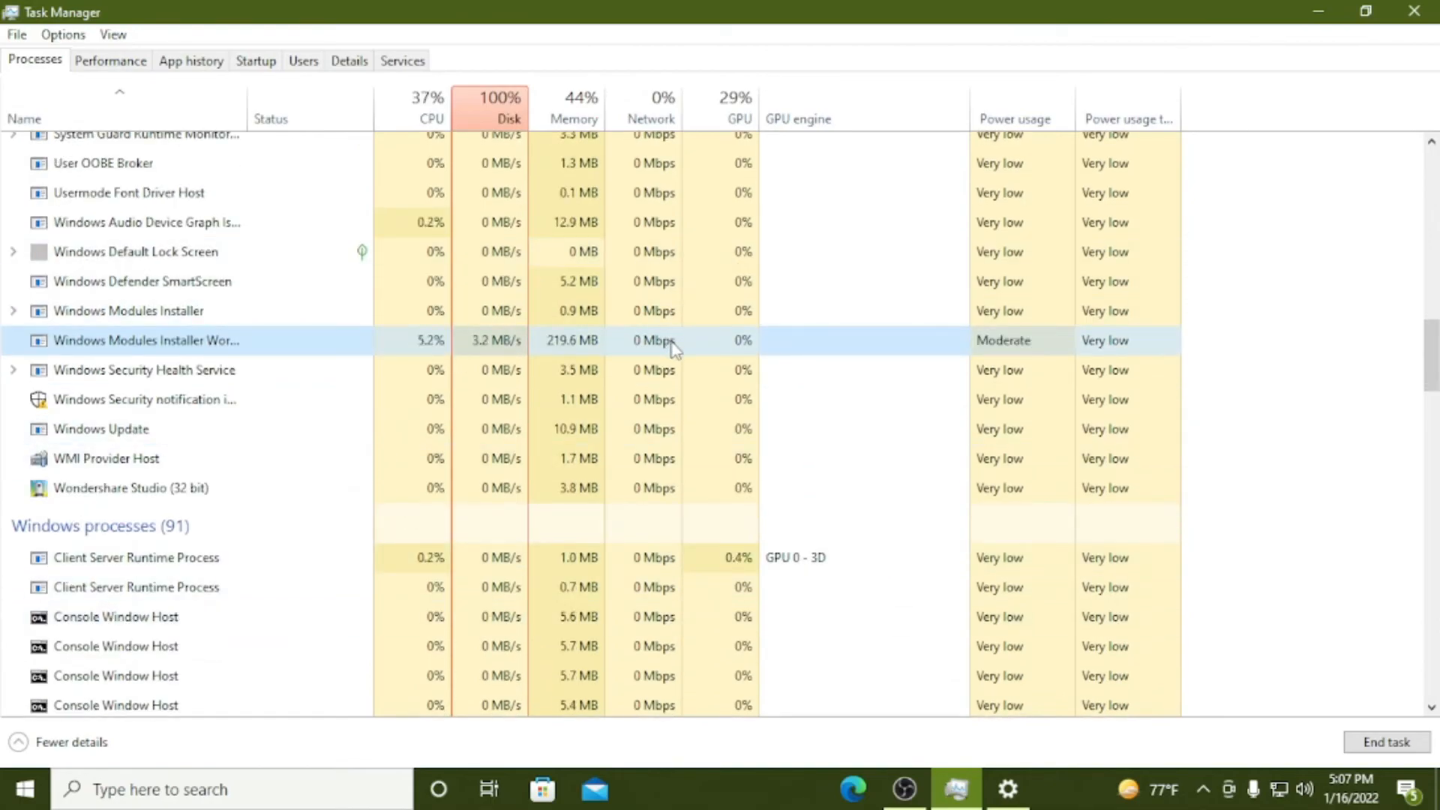
{"action": "left_click", "coordinate": [1355, 738]}
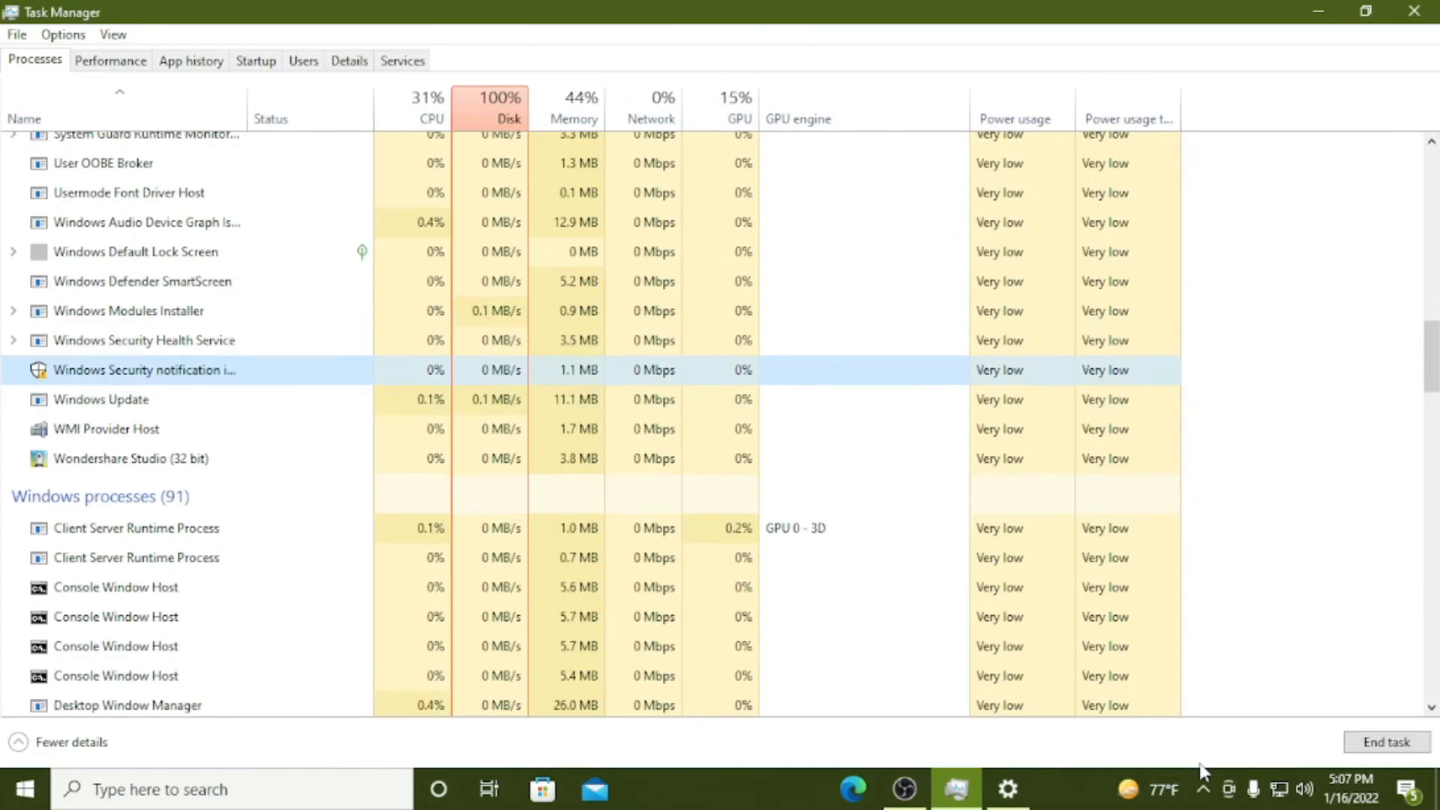
{"action": "left_click", "coordinate": [1365, 746]}
- Switch to Windows Settings, read the message on the Windows Update page and close the Settings window
{"action": "left_click", "coordinate": [1008, 789]}
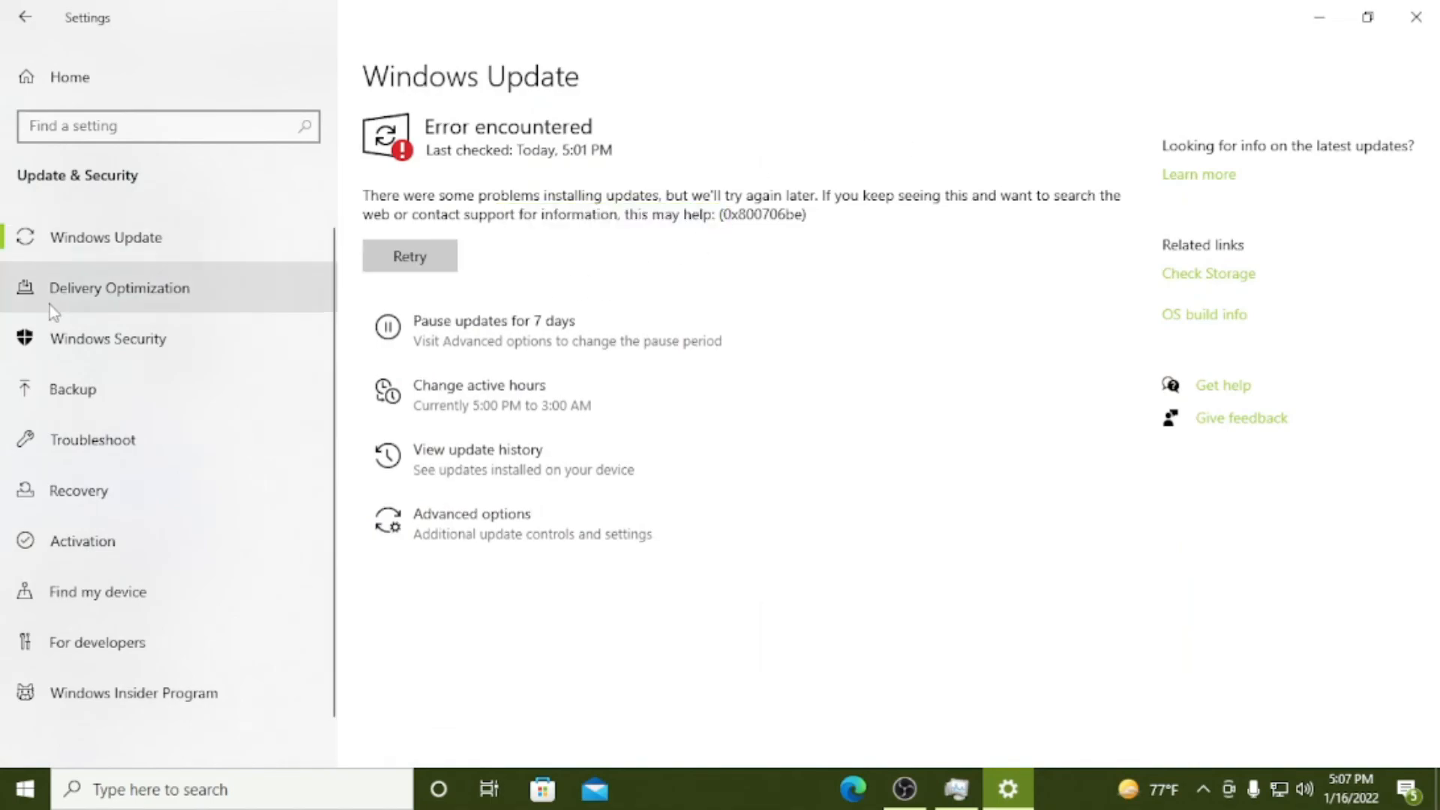
{"action": "left_click_drag", "start_coordinate": [370, 197], "coordinate": [976, 233]}
{"action": "left_click", "coordinate": [879, 288]}
{"action": "left_click", "coordinate": [1417, 16]}
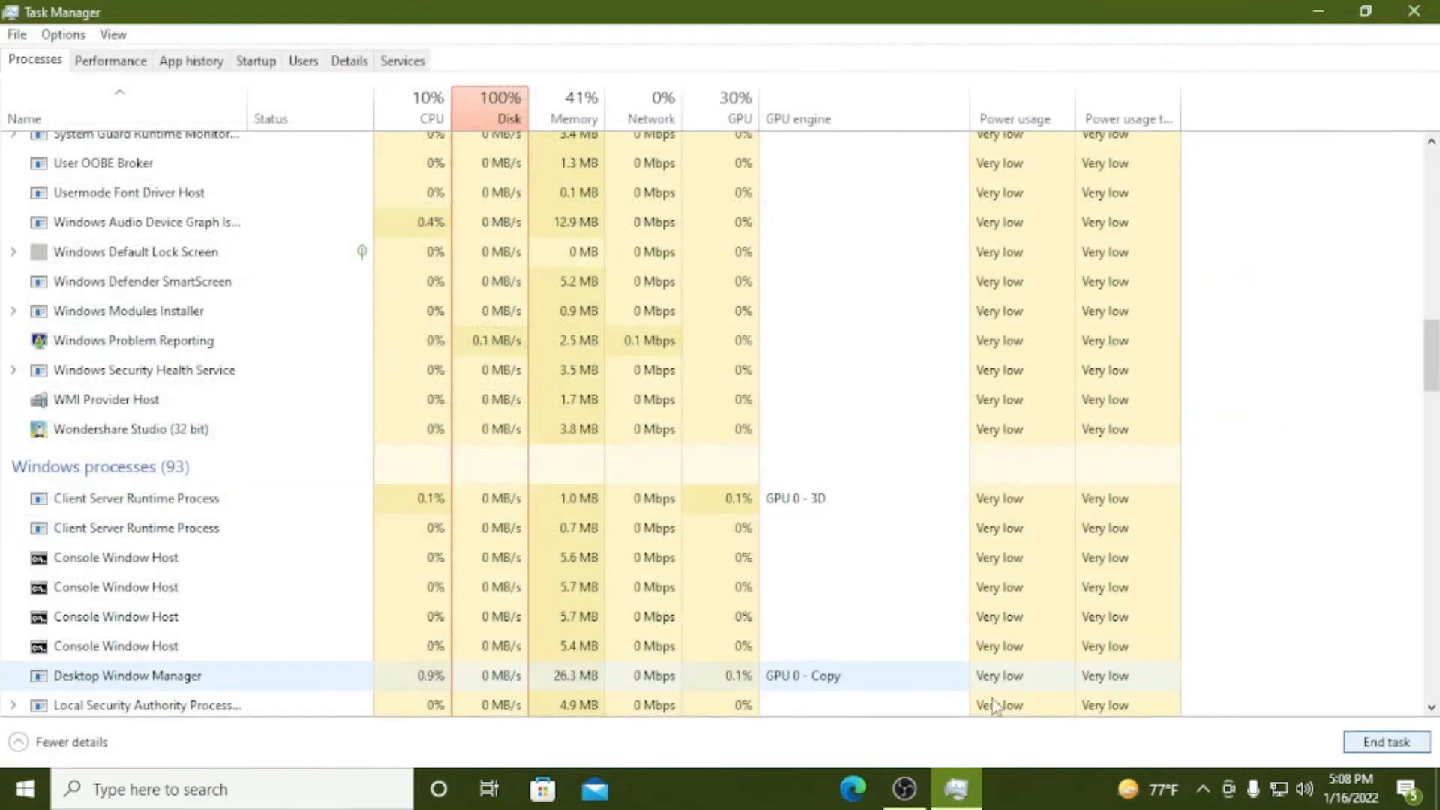
- In Task Manager, find the disk-heavy "Microsoft® Windows System Pr..." background process and end it
{"action": "scroll", "coordinate": [232, 476], "scroll_direction": "down", "scroll_amount": 1}
{"action": "left_click_drag", "start_coordinate": [1433, 367], "coordinate": [1406, 251]}
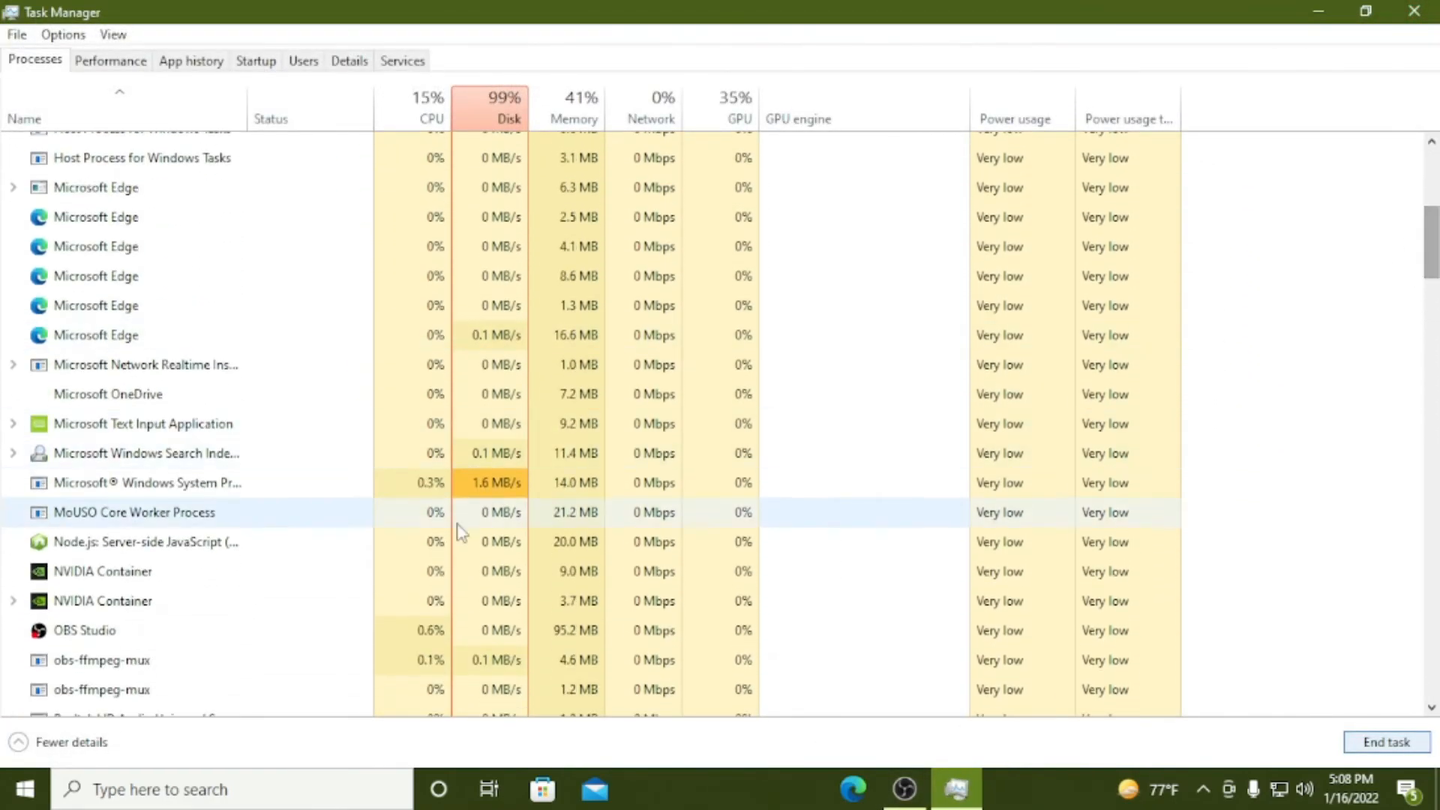
{"action": "left_click", "coordinate": [471, 486]}
{"action": "left_click", "coordinate": [1387, 742]}
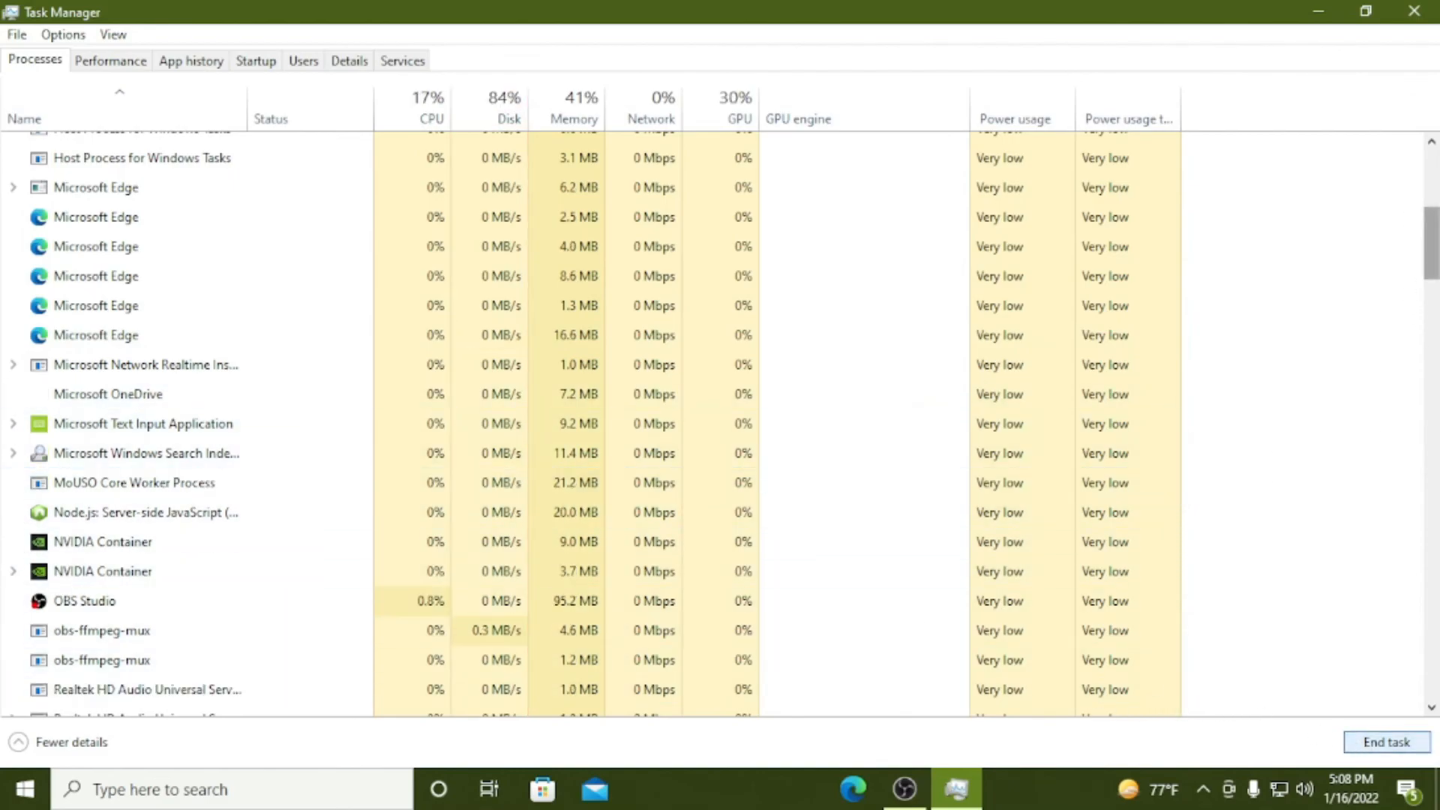
- Check the overall disk usage at the start of the process list, close Task Manager and switch to OBS
{"action": "left_click_drag", "start_coordinate": [1432, 244], "coordinate": [1428, 176]}
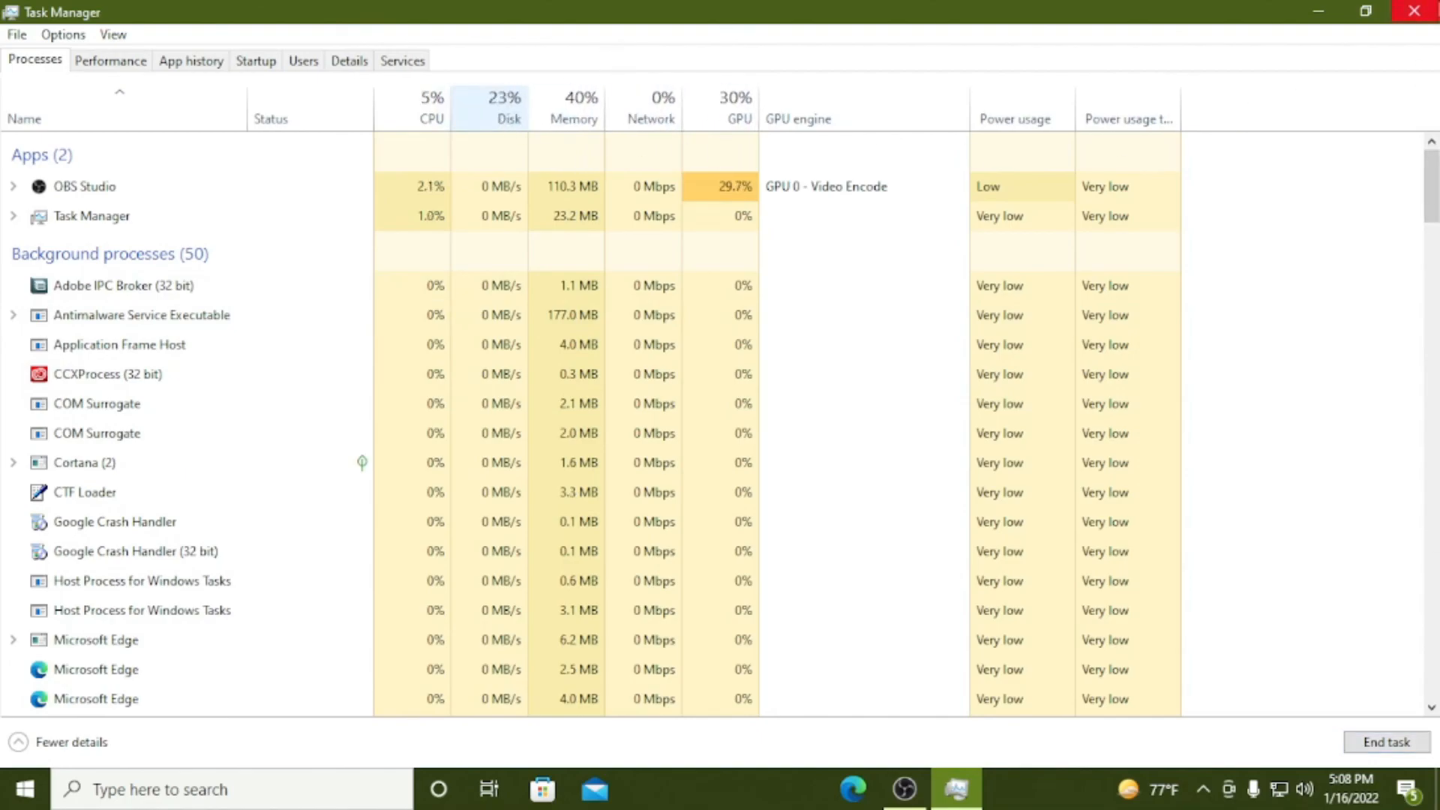
{"action": "left_click", "coordinate": [1435, 9]}
{"action": "left_click", "coordinate": [906, 788]}
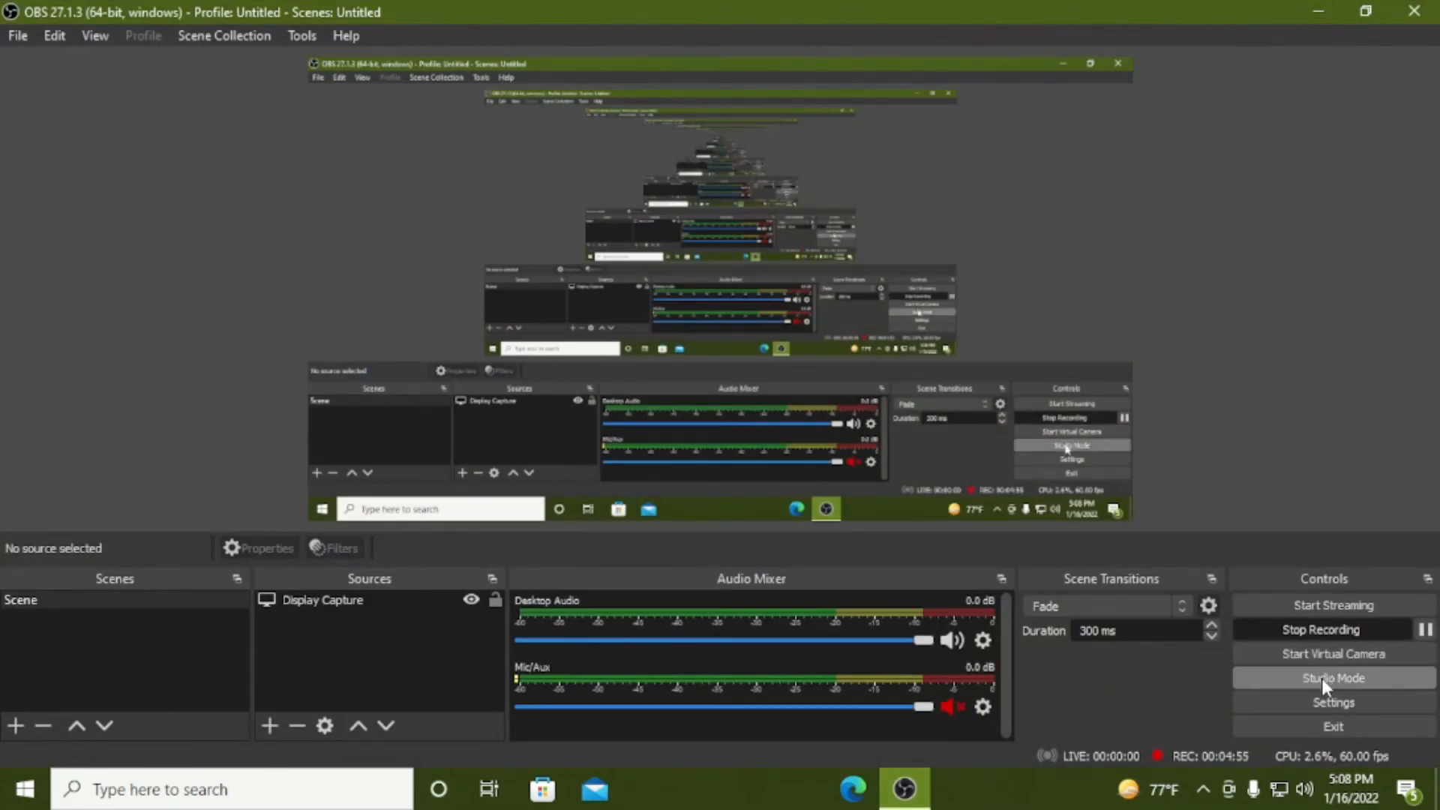